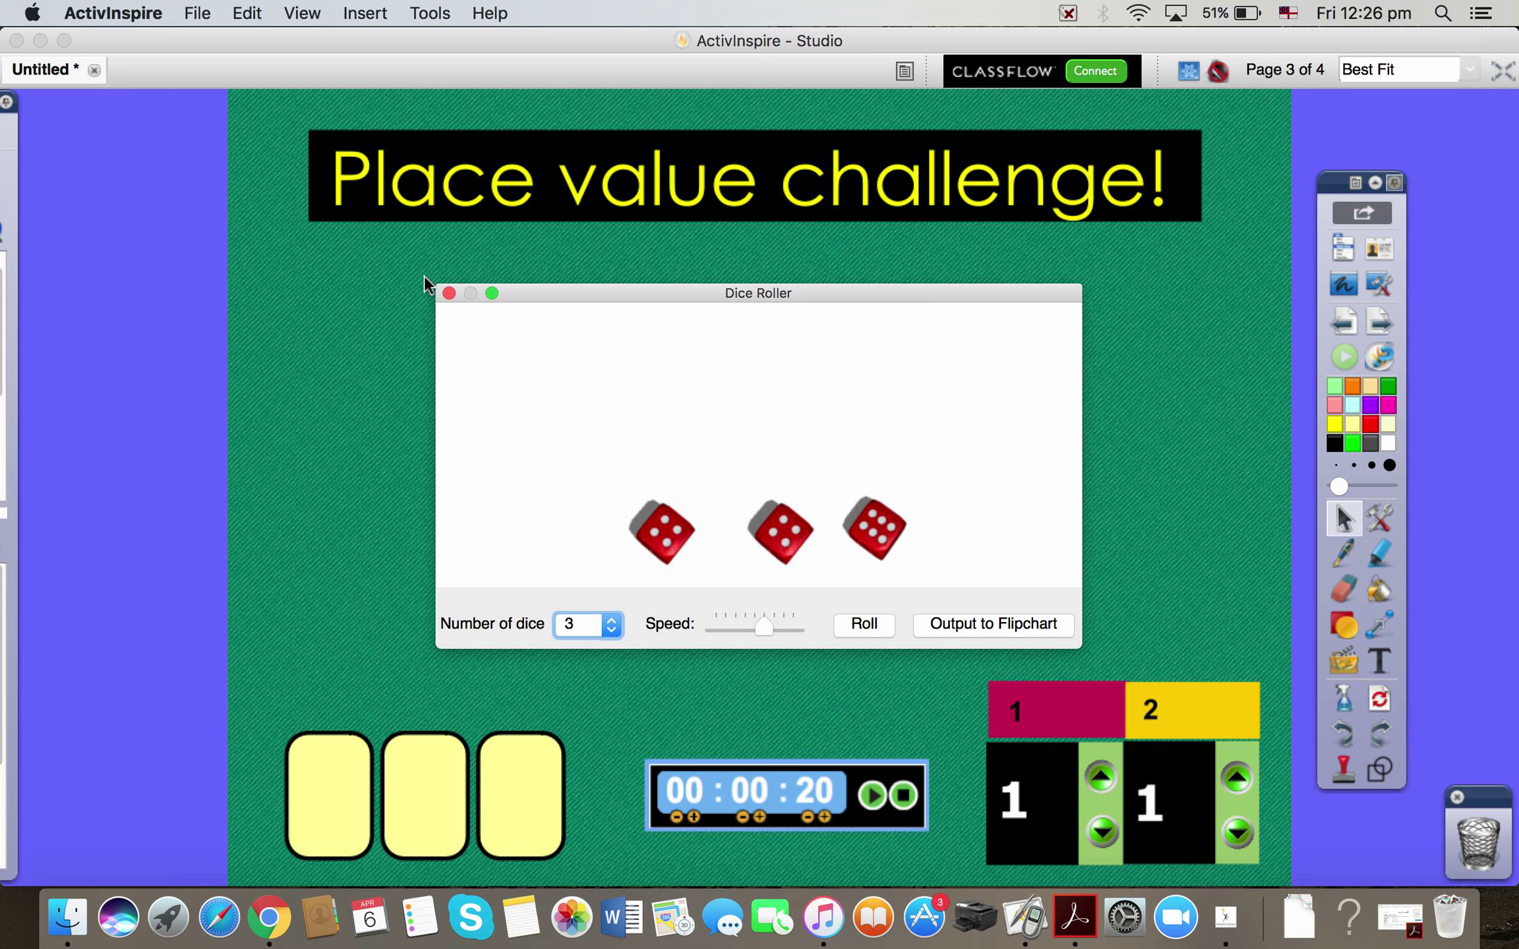
# Close the Dice Roller window and return to the Select tool after a look at the Shape tool.
pyautogui.click(449, 293)
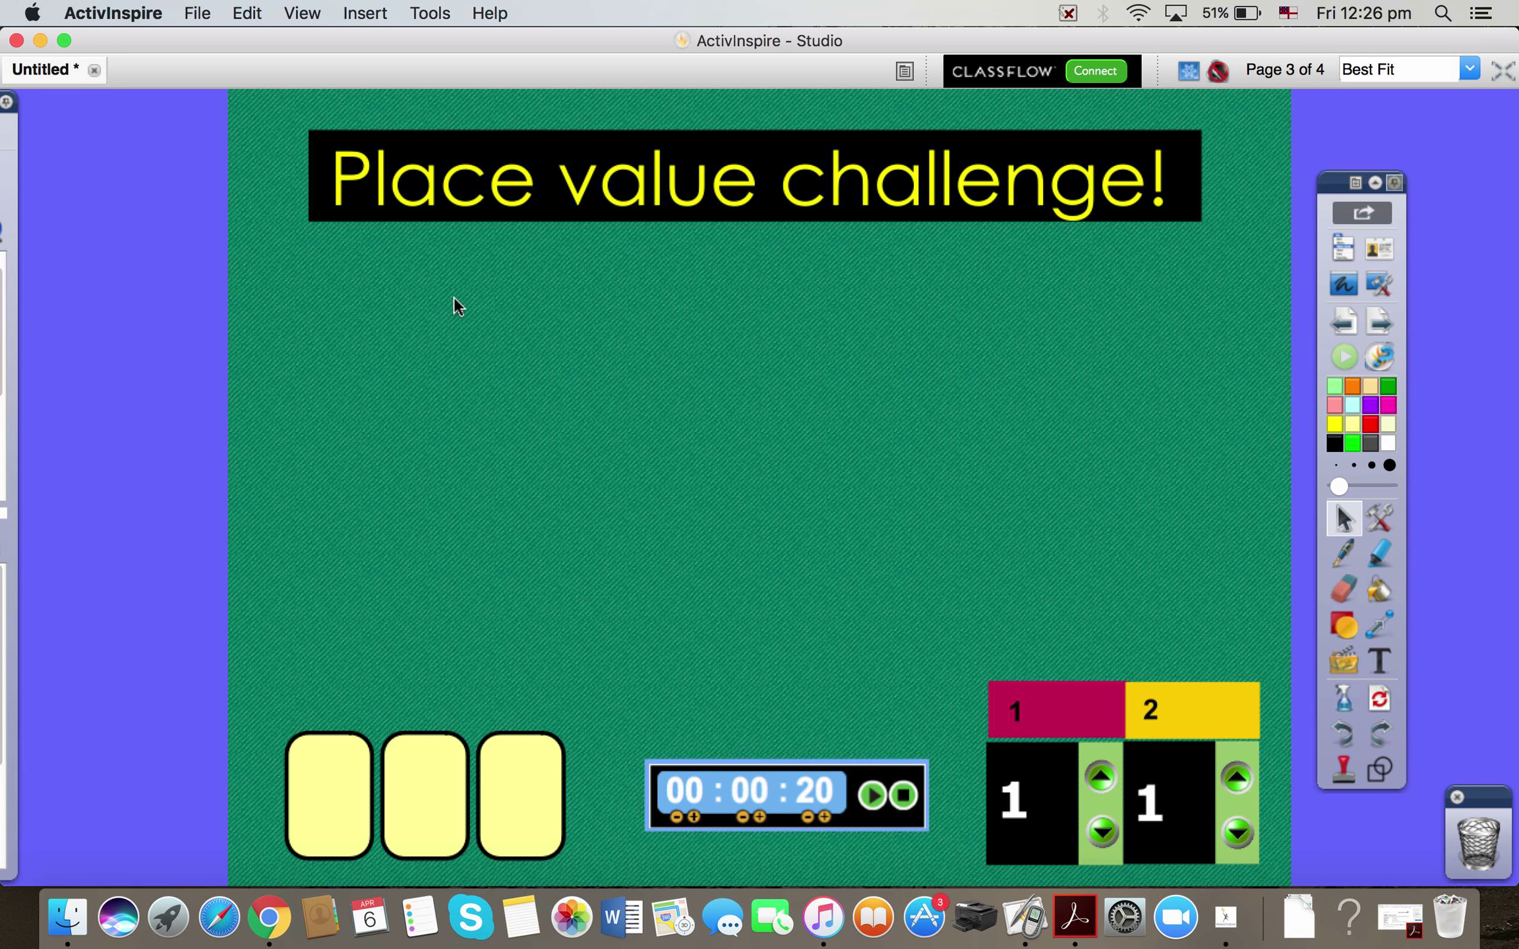
pyautogui.click(1345, 626)
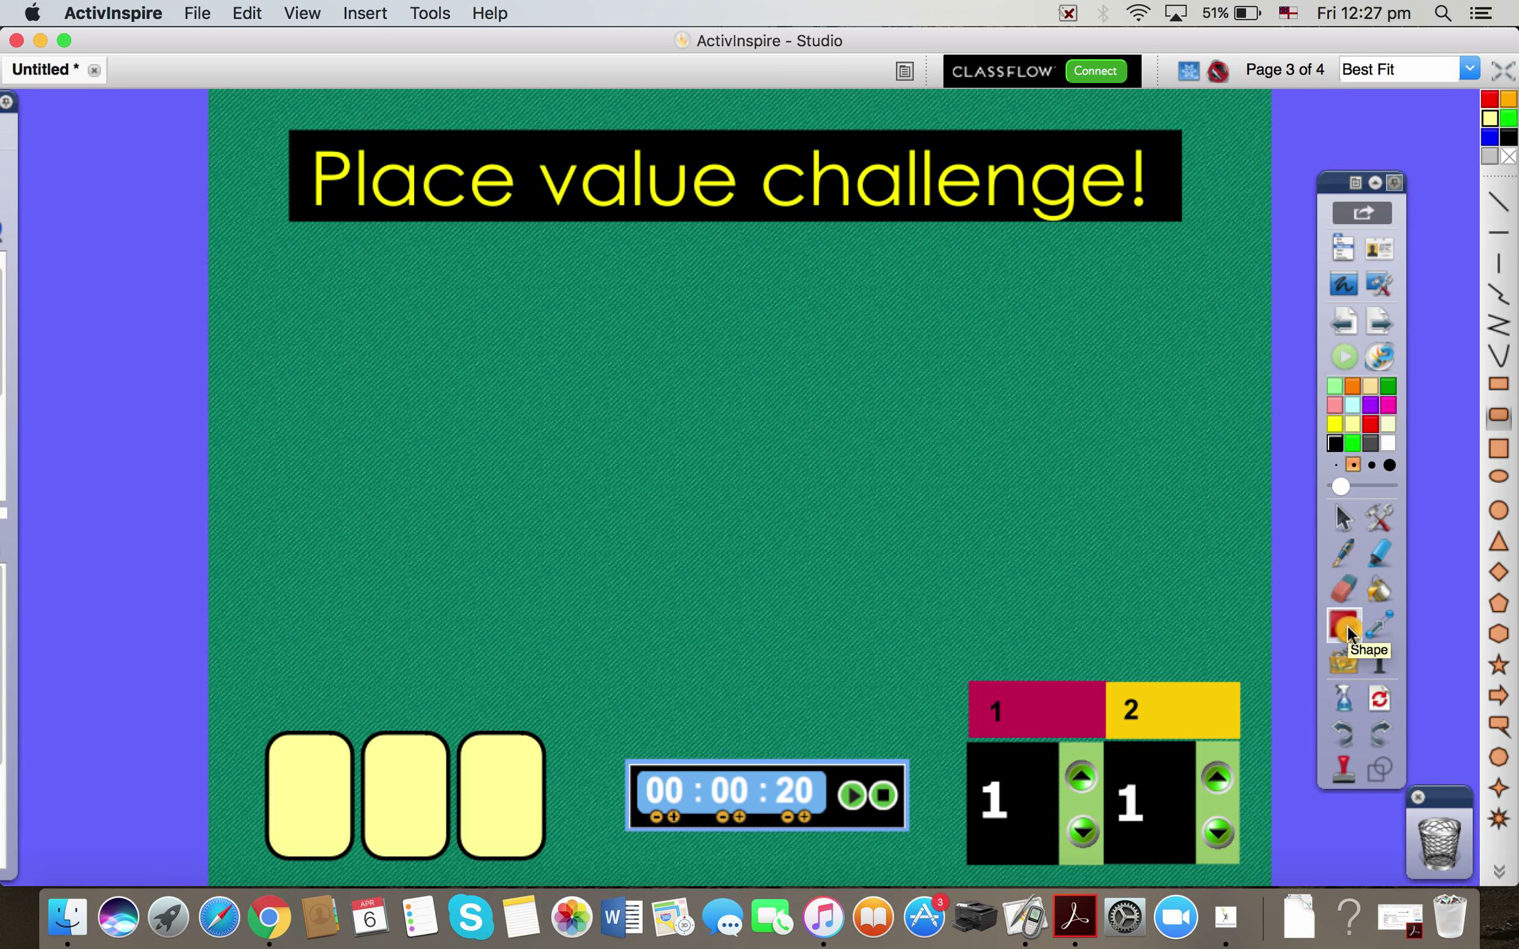
pyautogui.click(1343, 520)
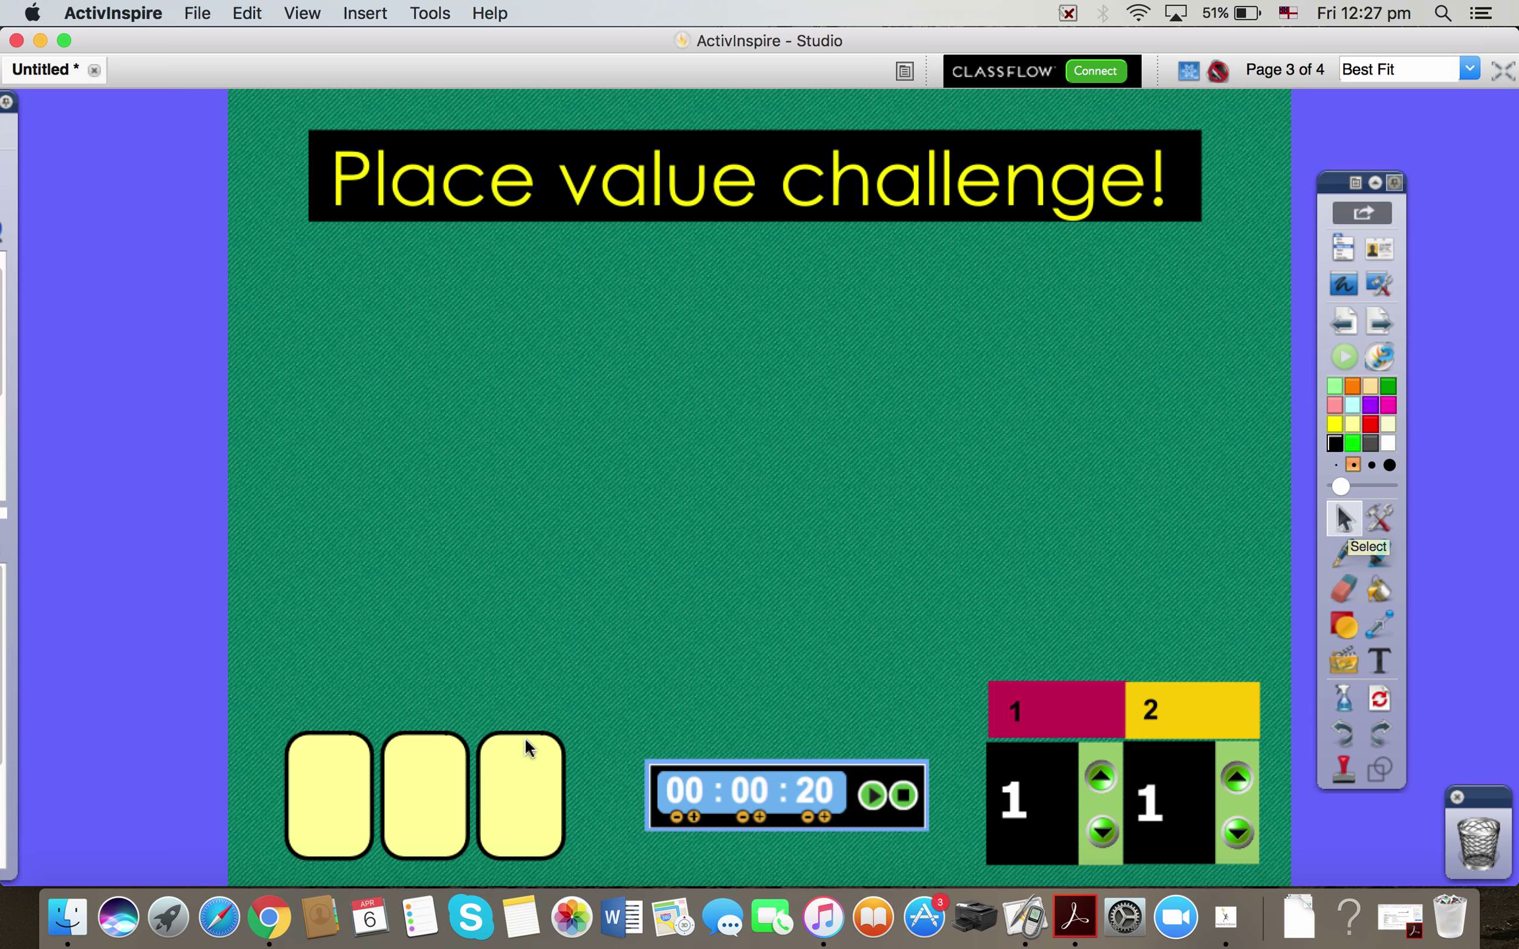
# Switch to Chrome and filter the dice image results to those labeled for noncommercial reuse with modification.
pyautogui.click(270, 917)
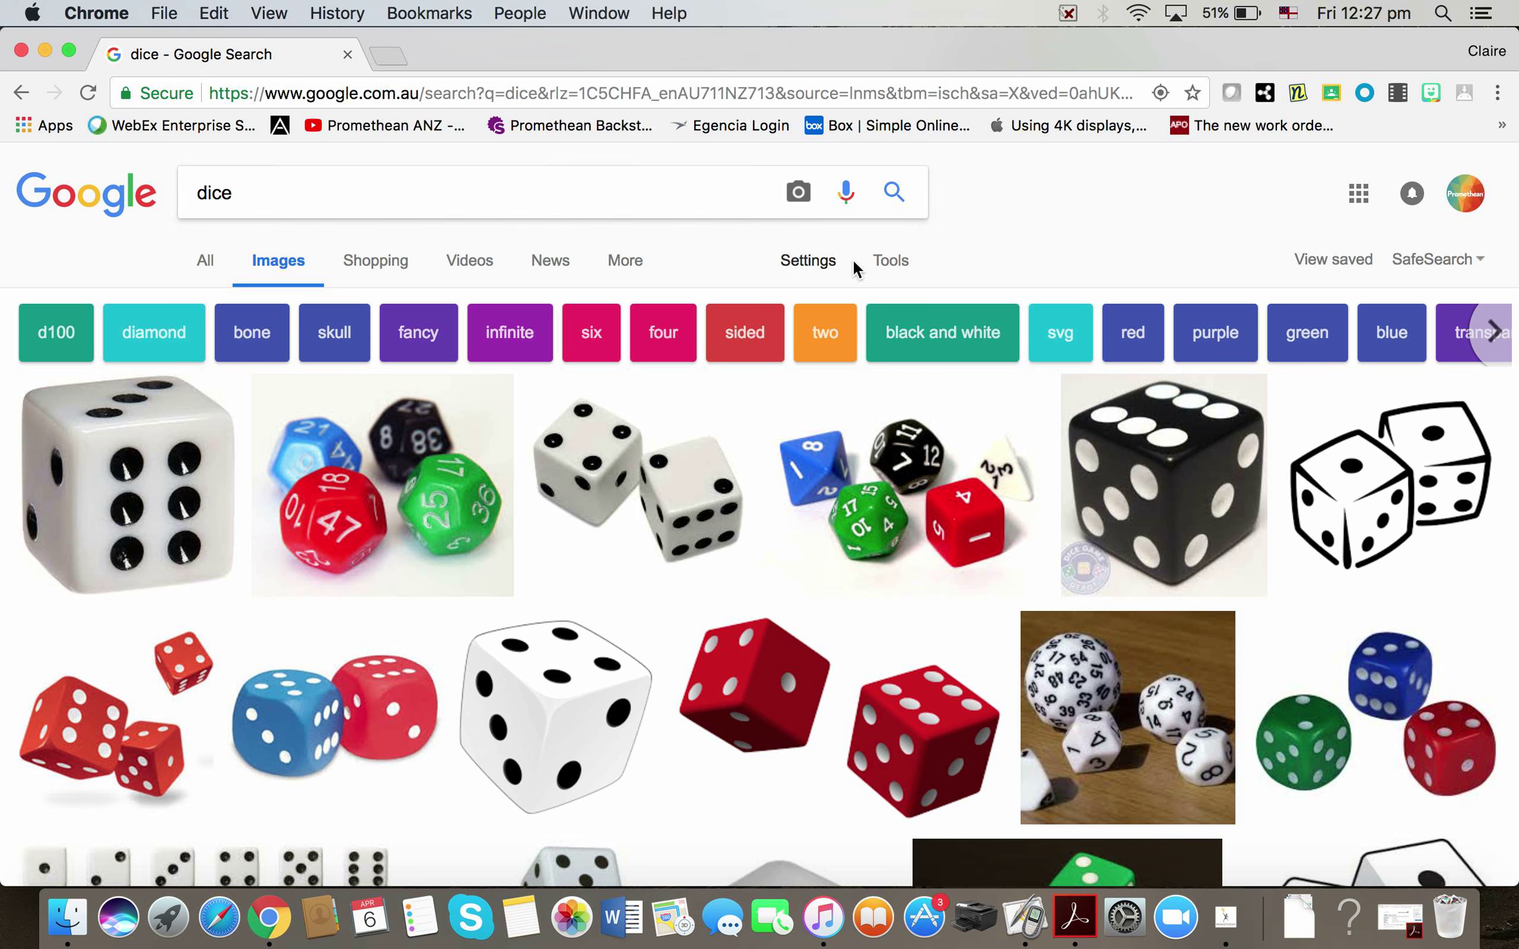
pyautogui.click(905, 270)
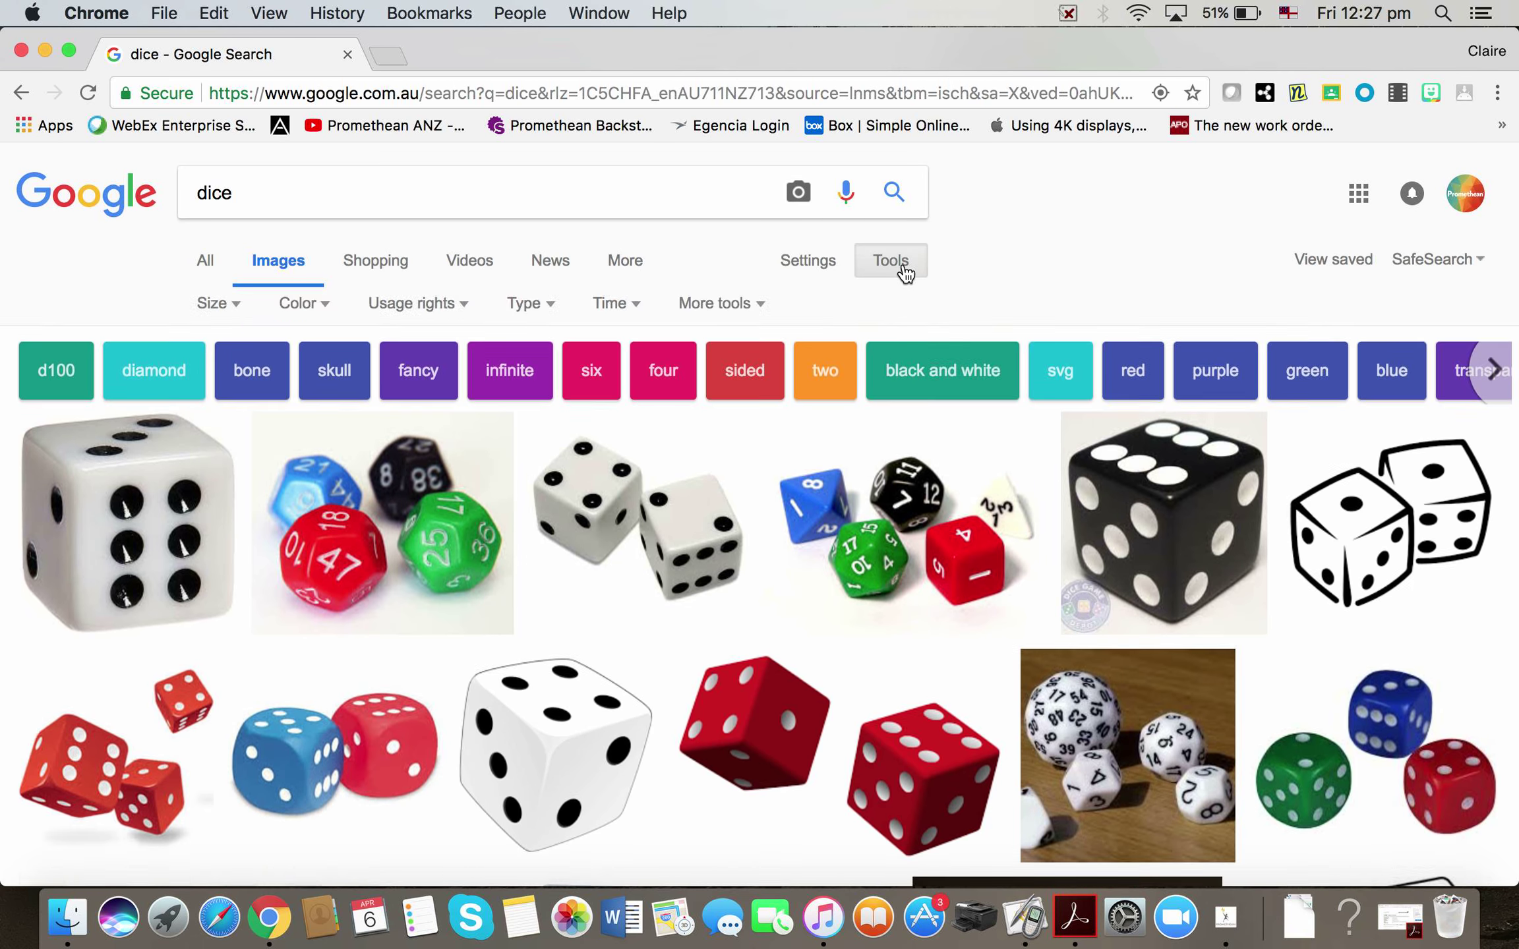
pyautogui.click(446, 310)
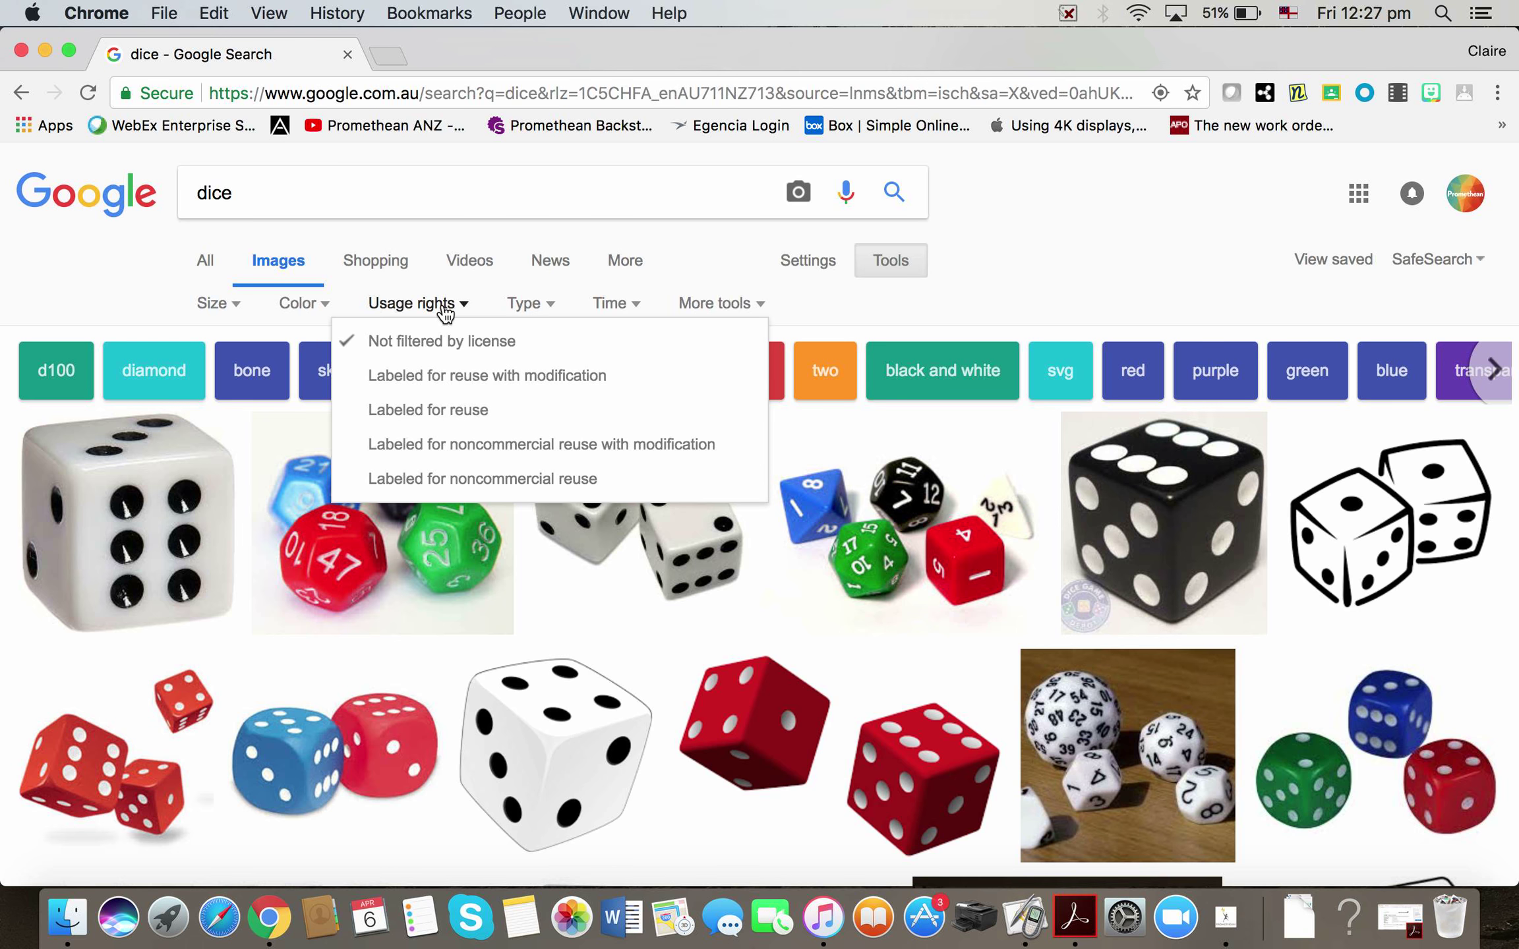
pyautogui.click(452, 445)
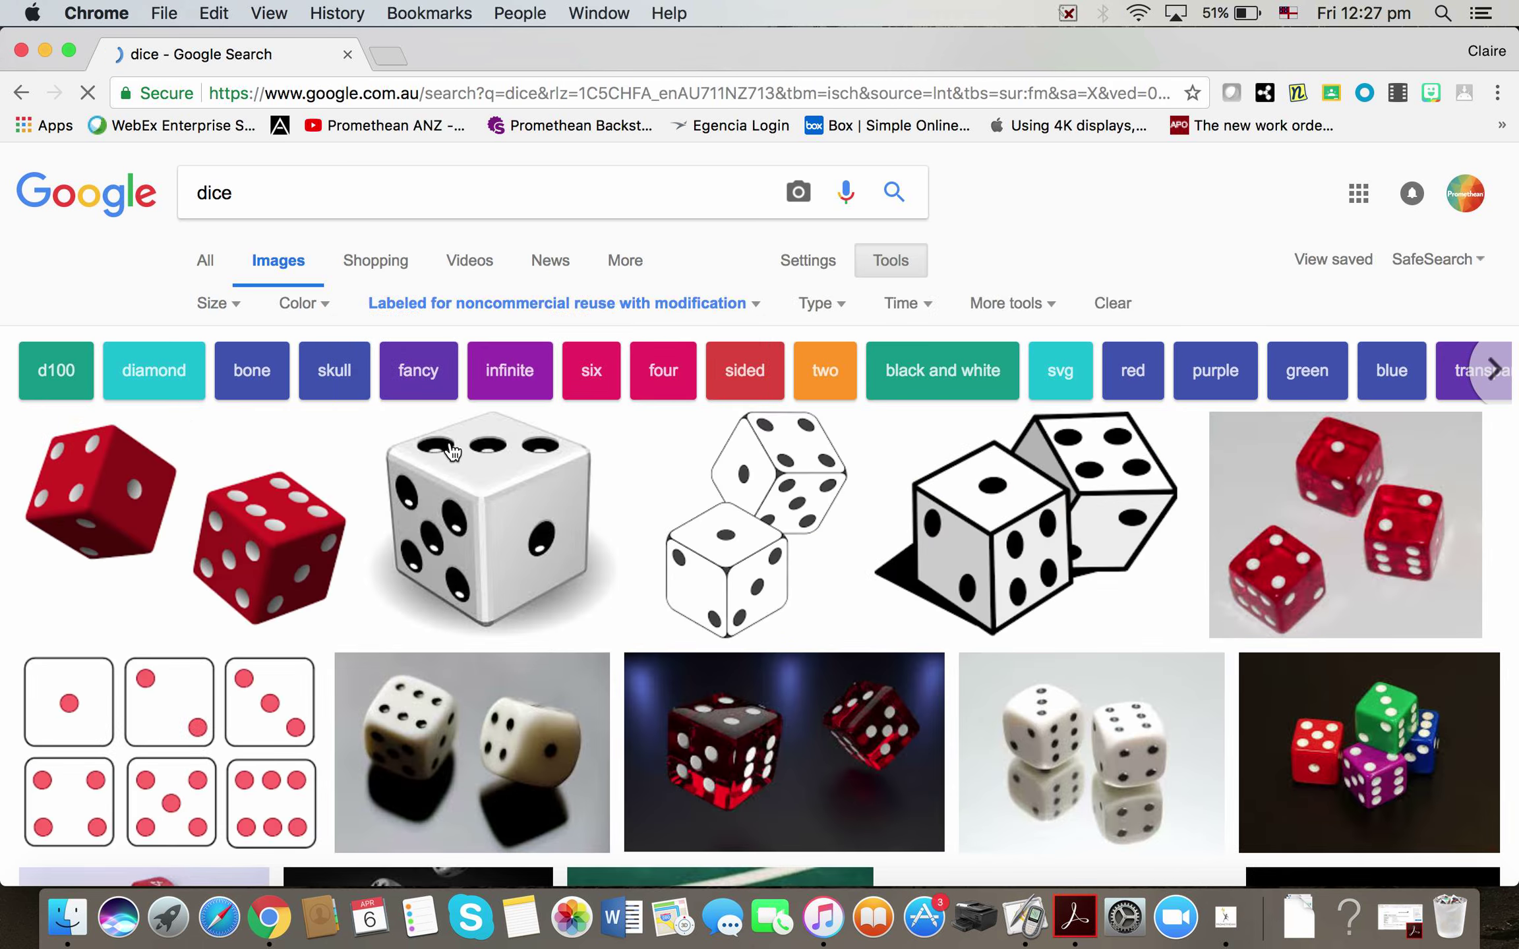
# Open the white Pixabay die with black dots from the image results and copy the image.
pyautogui.scroll(-3, 1117, 537)
pyautogui.scroll(-5, 1117, 538)
pyautogui.scroll(4, 1117, 537)
pyautogui.scroll(2, 1117, 538)
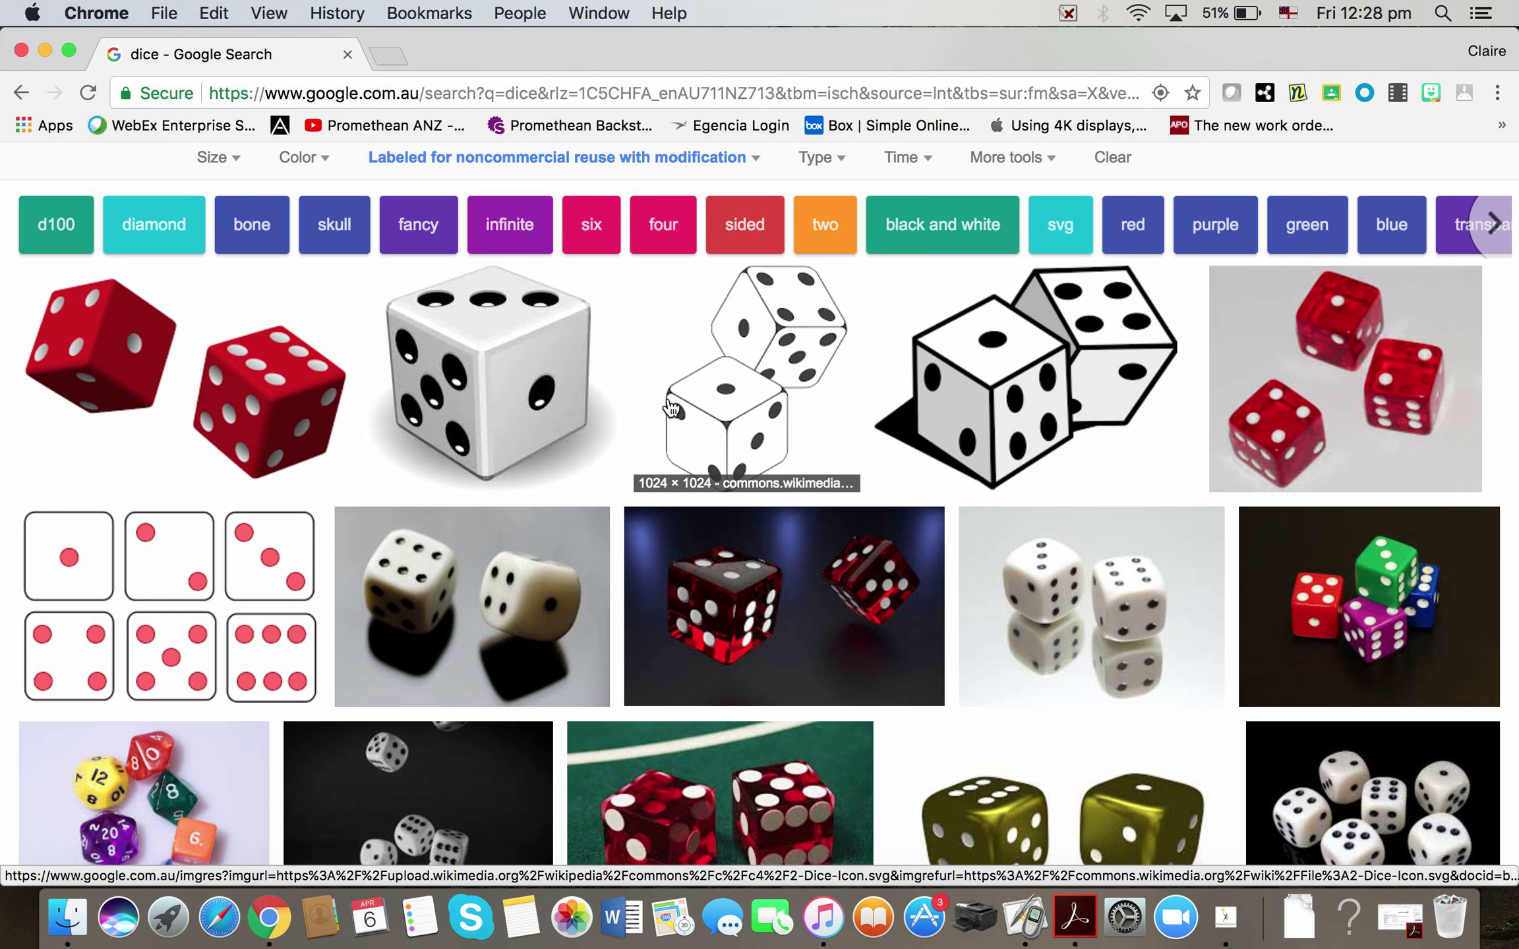
pyautogui.click(573, 409)
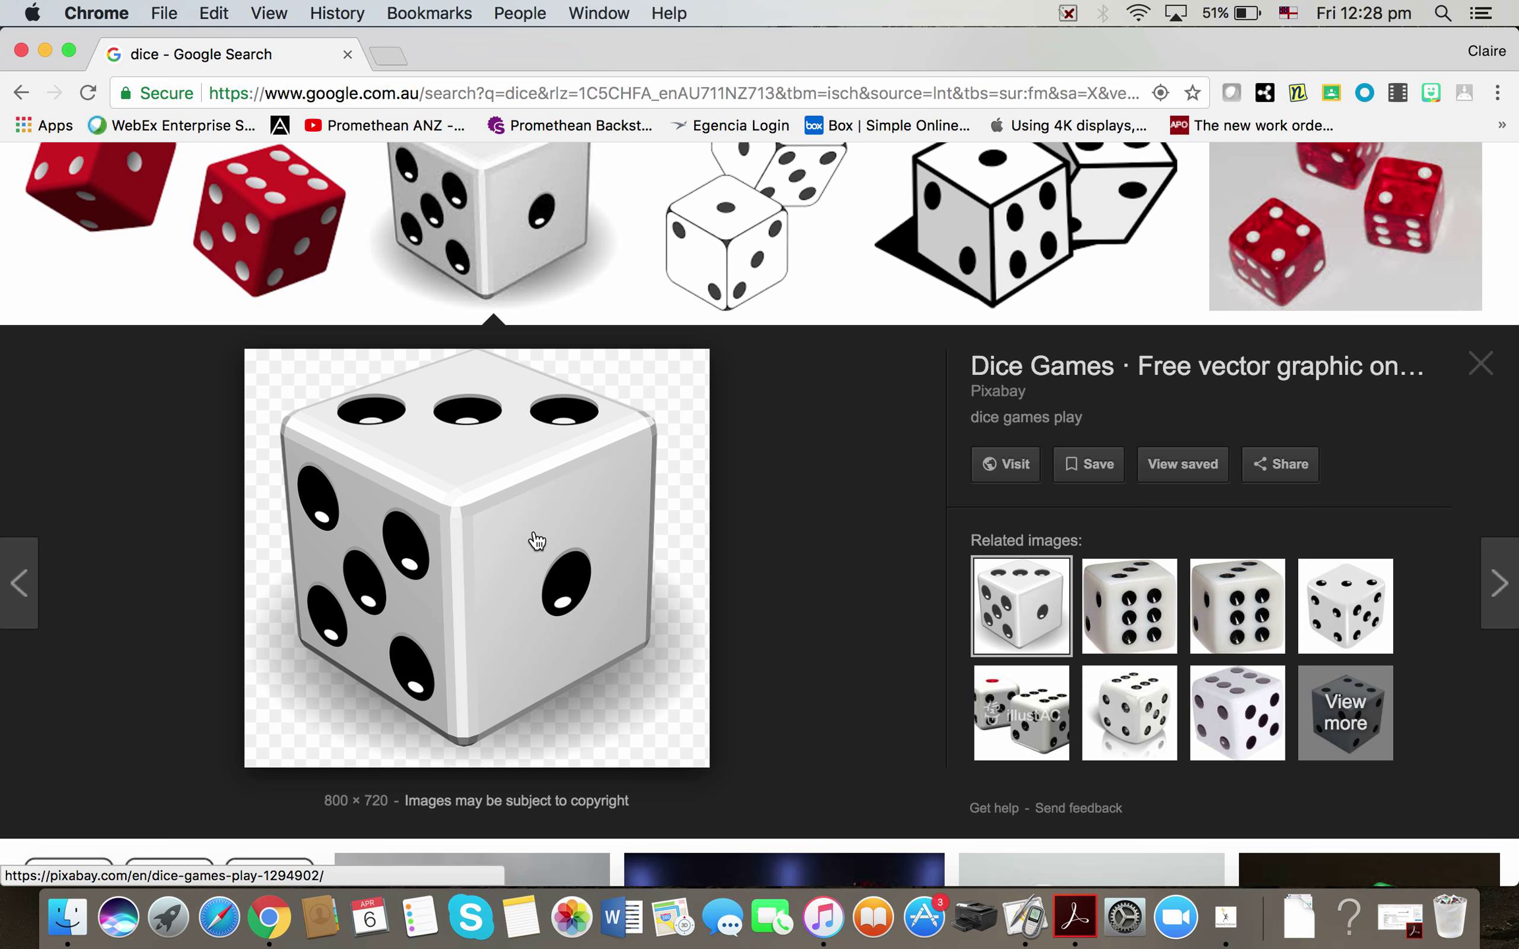
pyautogui.rightClick(537, 541)
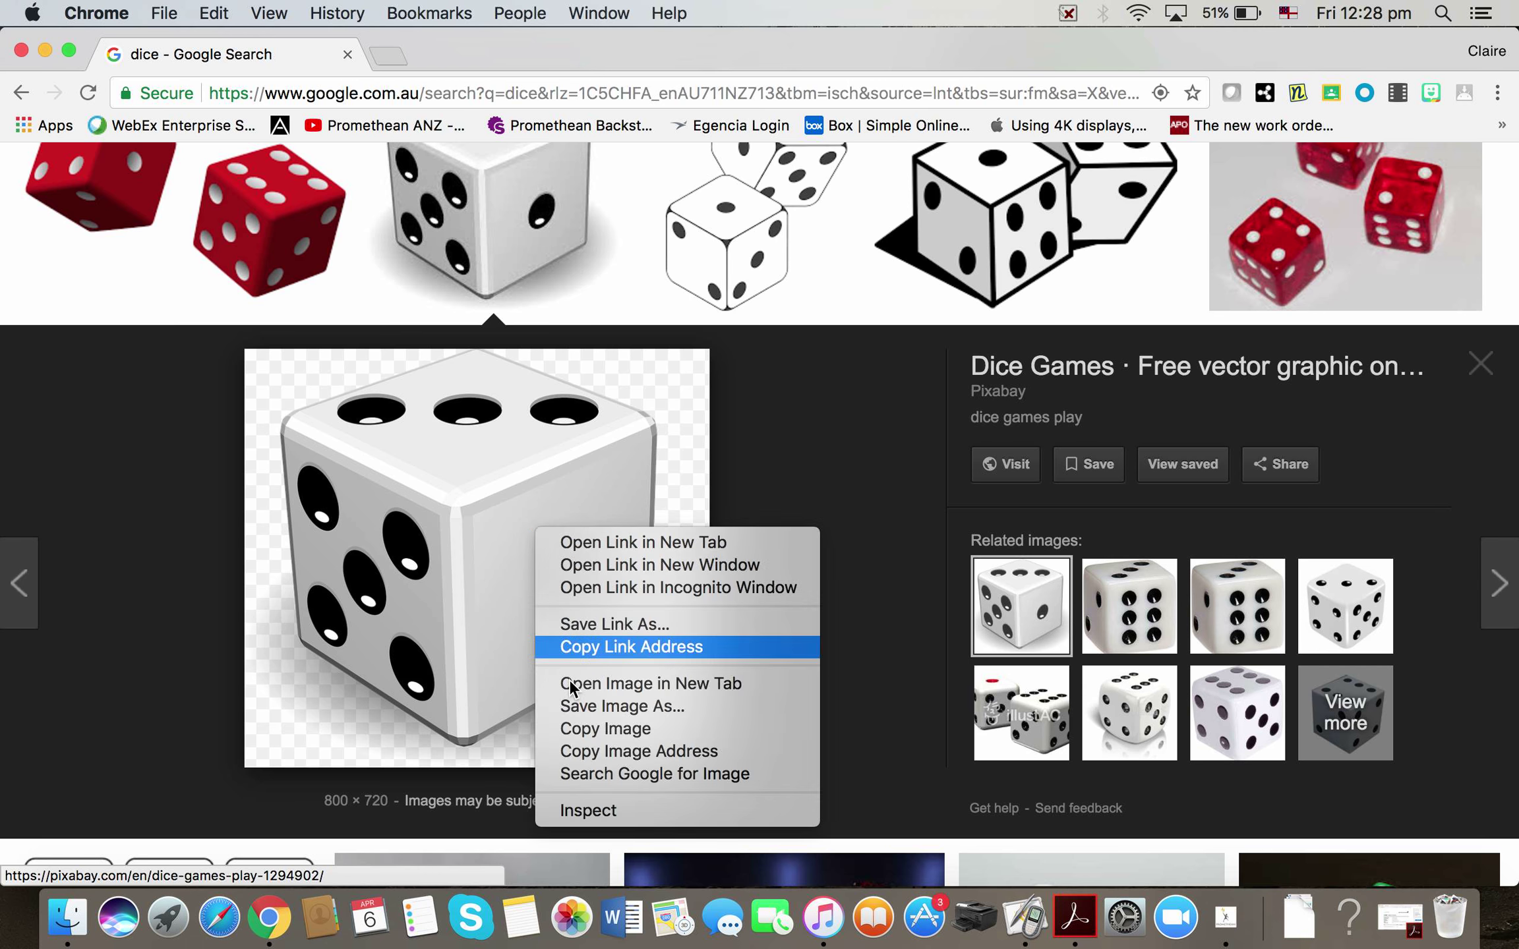
pyautogui.click(584, 727)
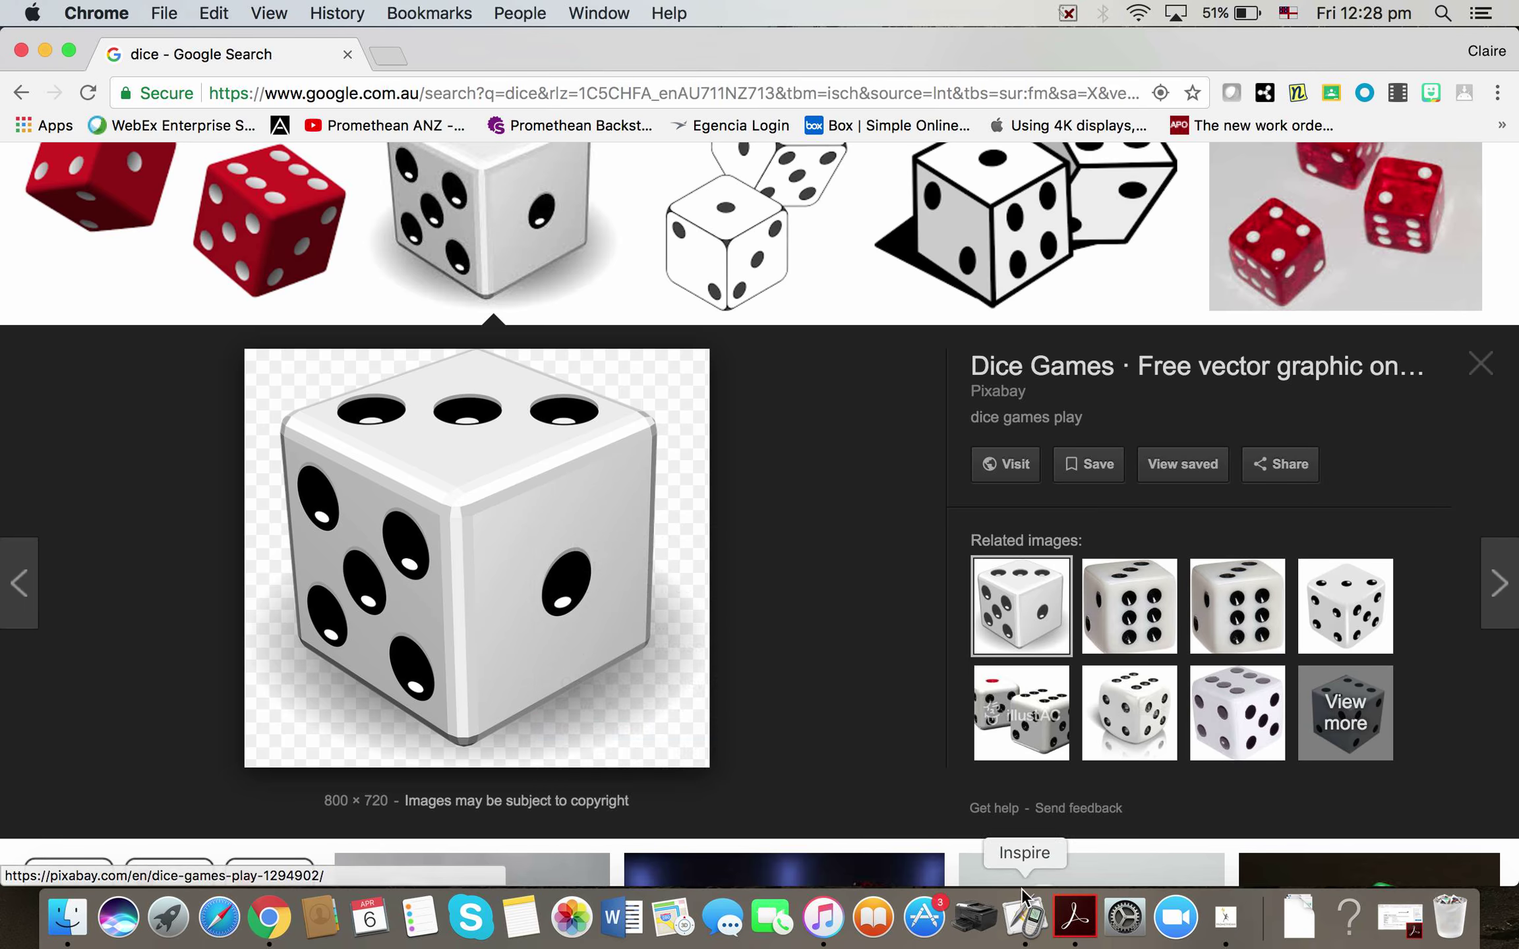
# Switch to ActivInspire and paste the copied die image onto the Place value challenge page.
pyautogui.click(1027, 916)
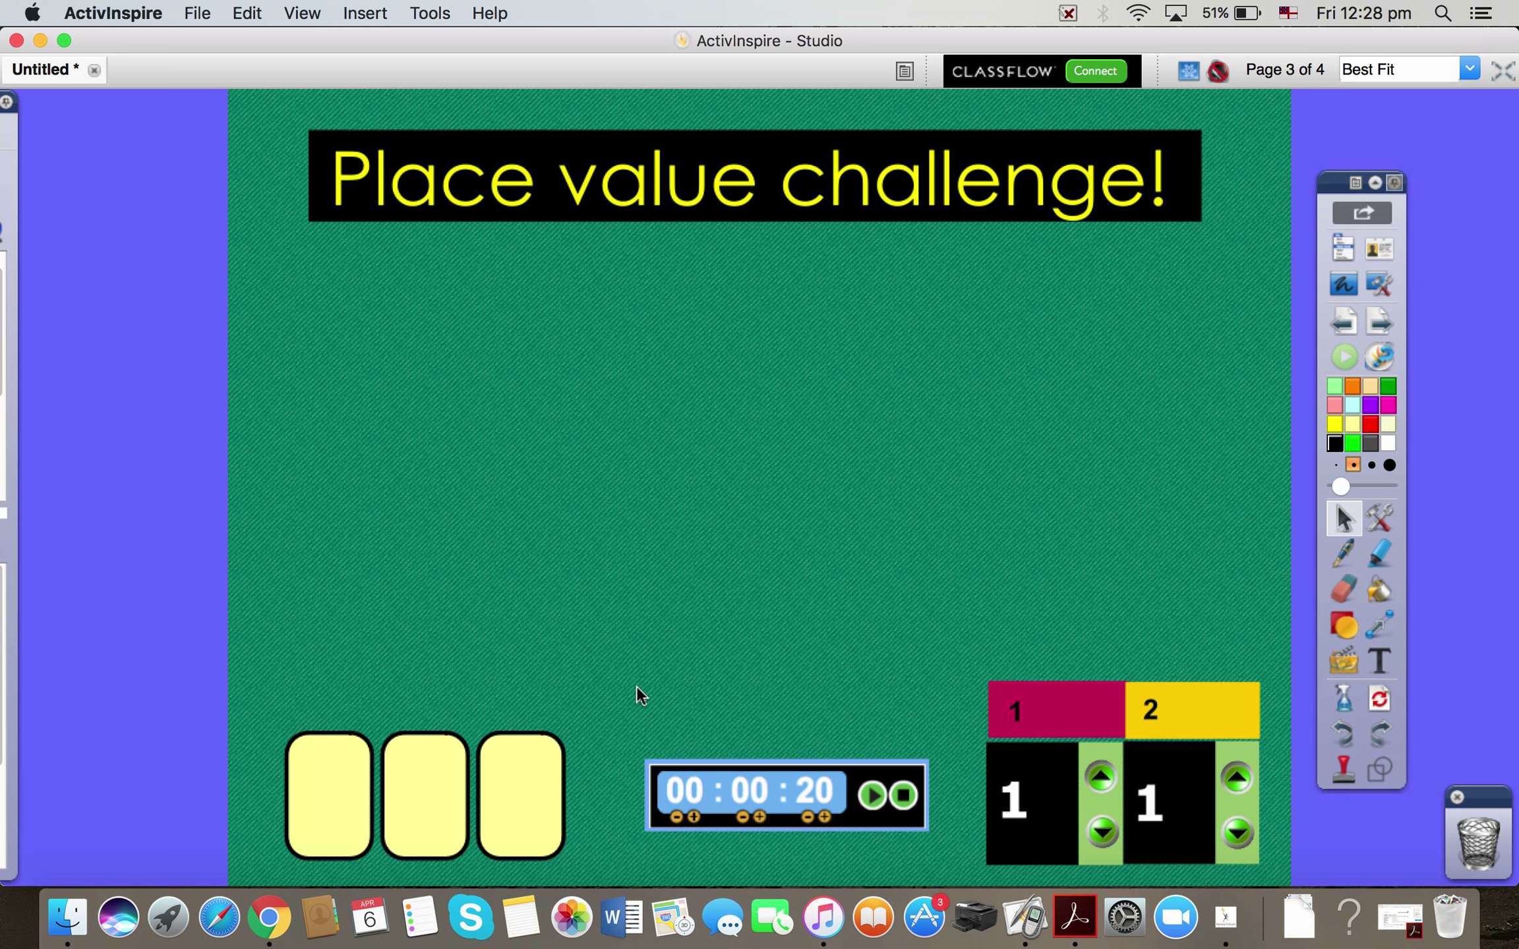
pyautogui.rightClick(636, 686)
pyautogui.click(713, 568)
pyautogui.click(713, 568)
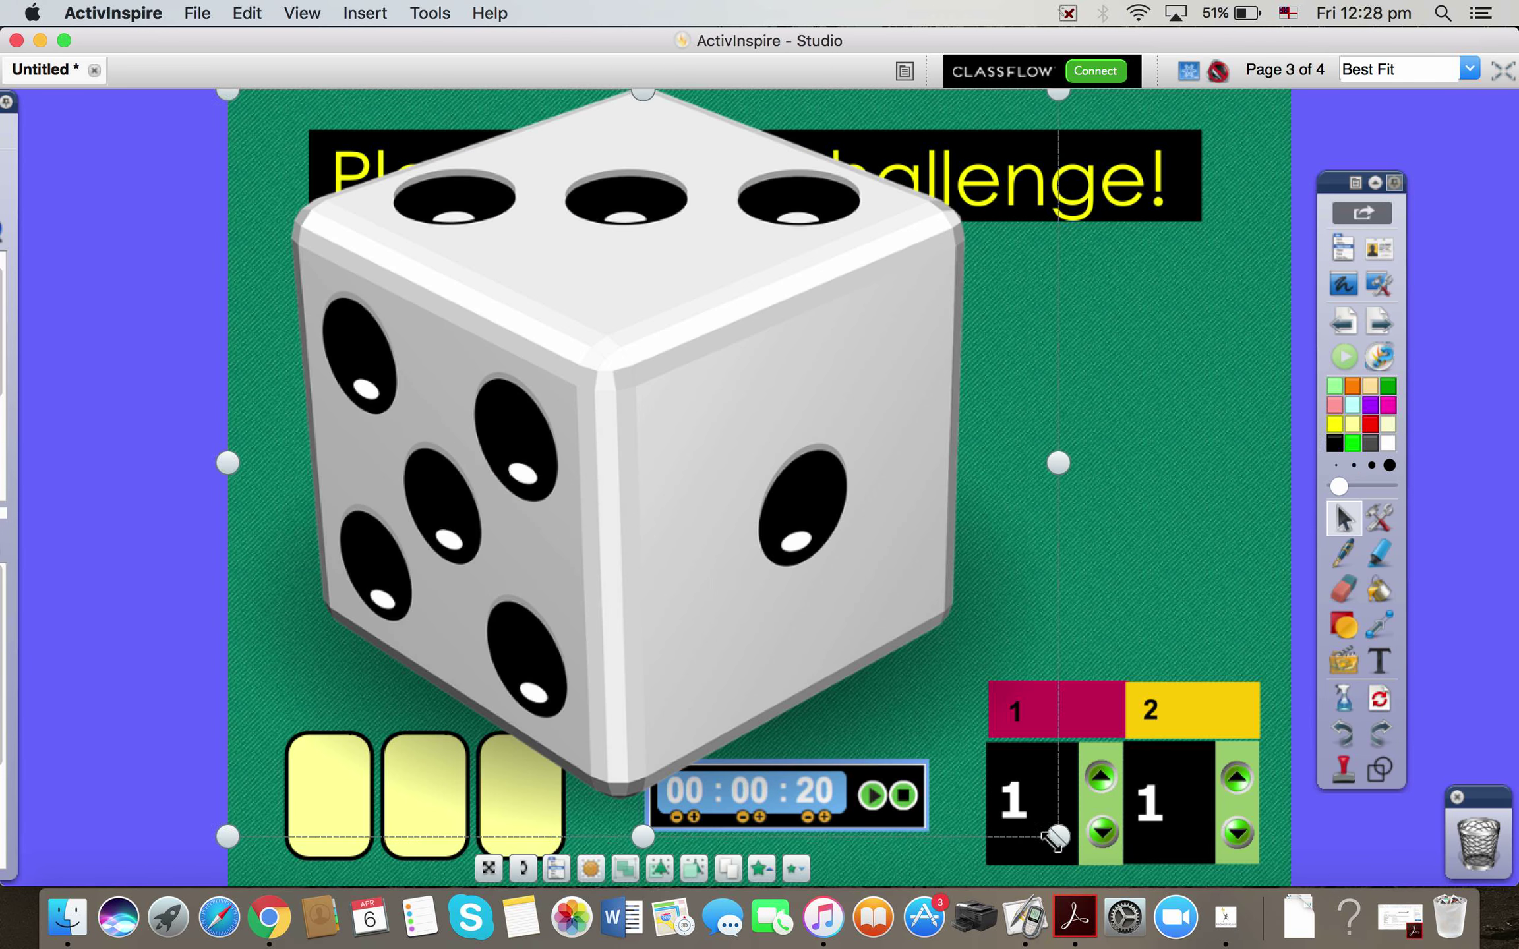
# Shrink the pasted die to a small icon and place it below the left end of the title.
pyautogui.moveTo(1058, 835); pyautogui.dragTo(712, 583)
pyautogui.moveTo(569, 381); pyautogui.dragTo(564, 527)
pyautogui.moveTo(704, 671); pyautogui.dragTo(358, 355)
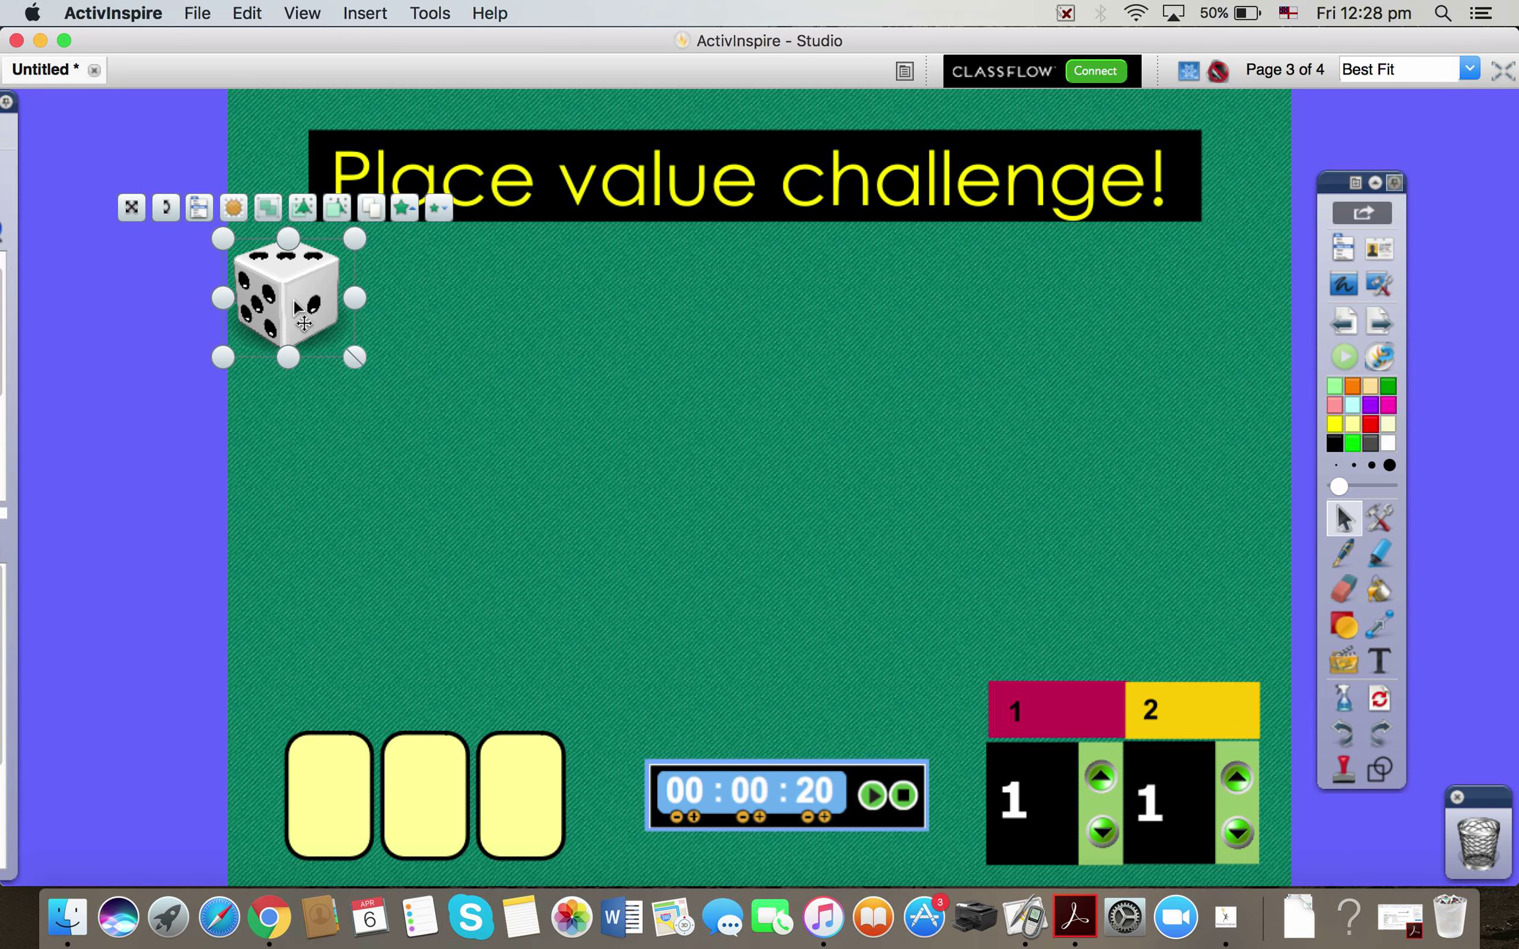
pyautogui.moveTo(297, 298); pyautogui.dragTo(314, 298)
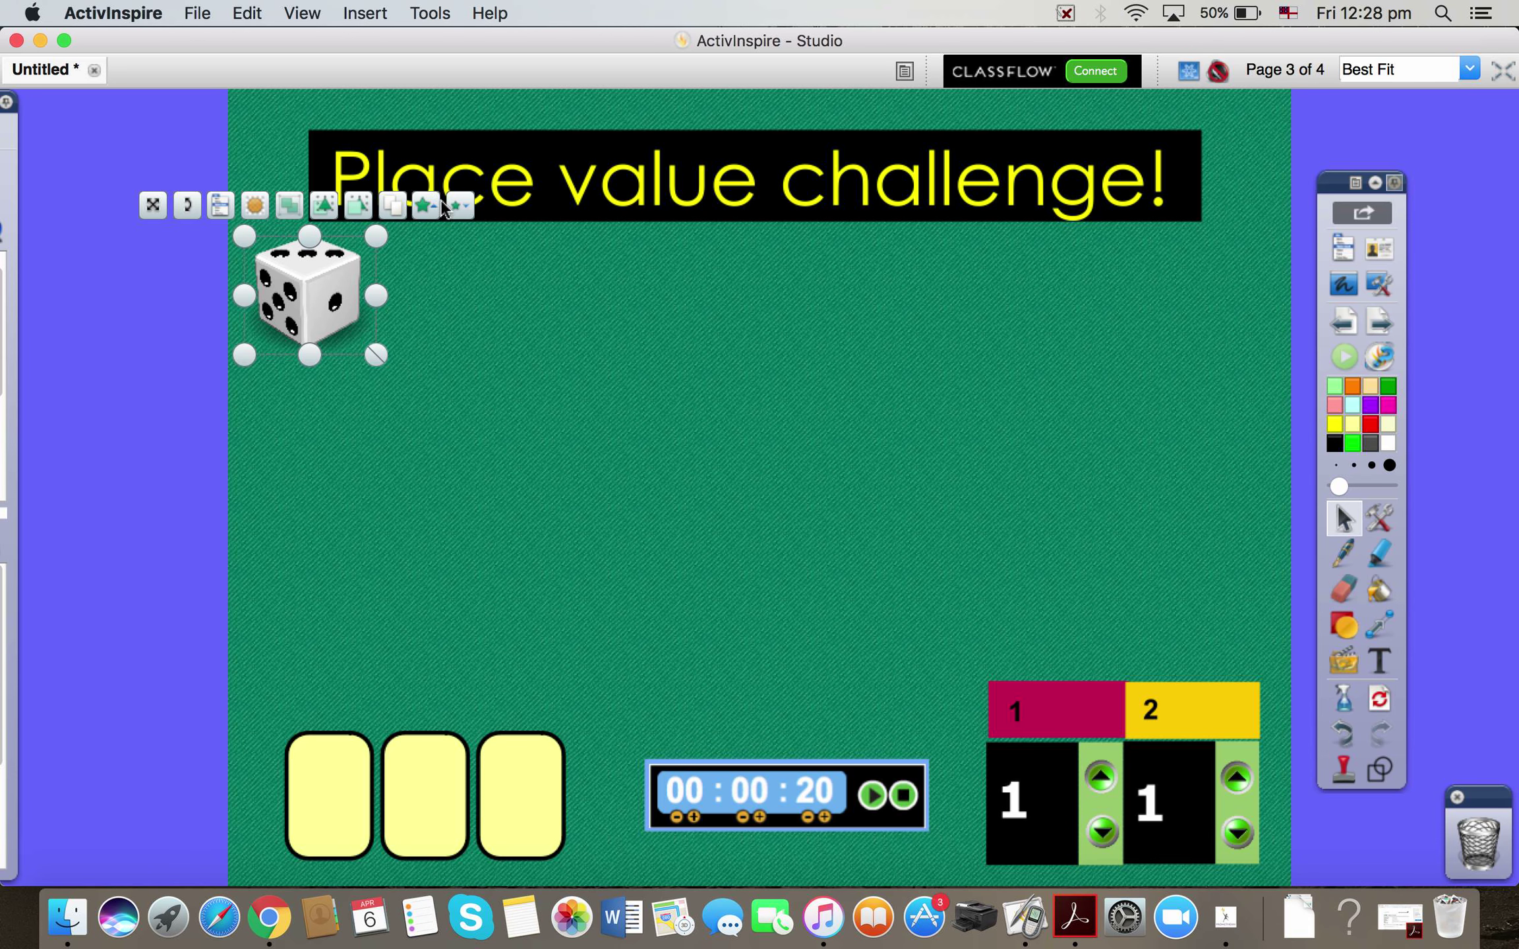
pyautogui.click(418, 480)
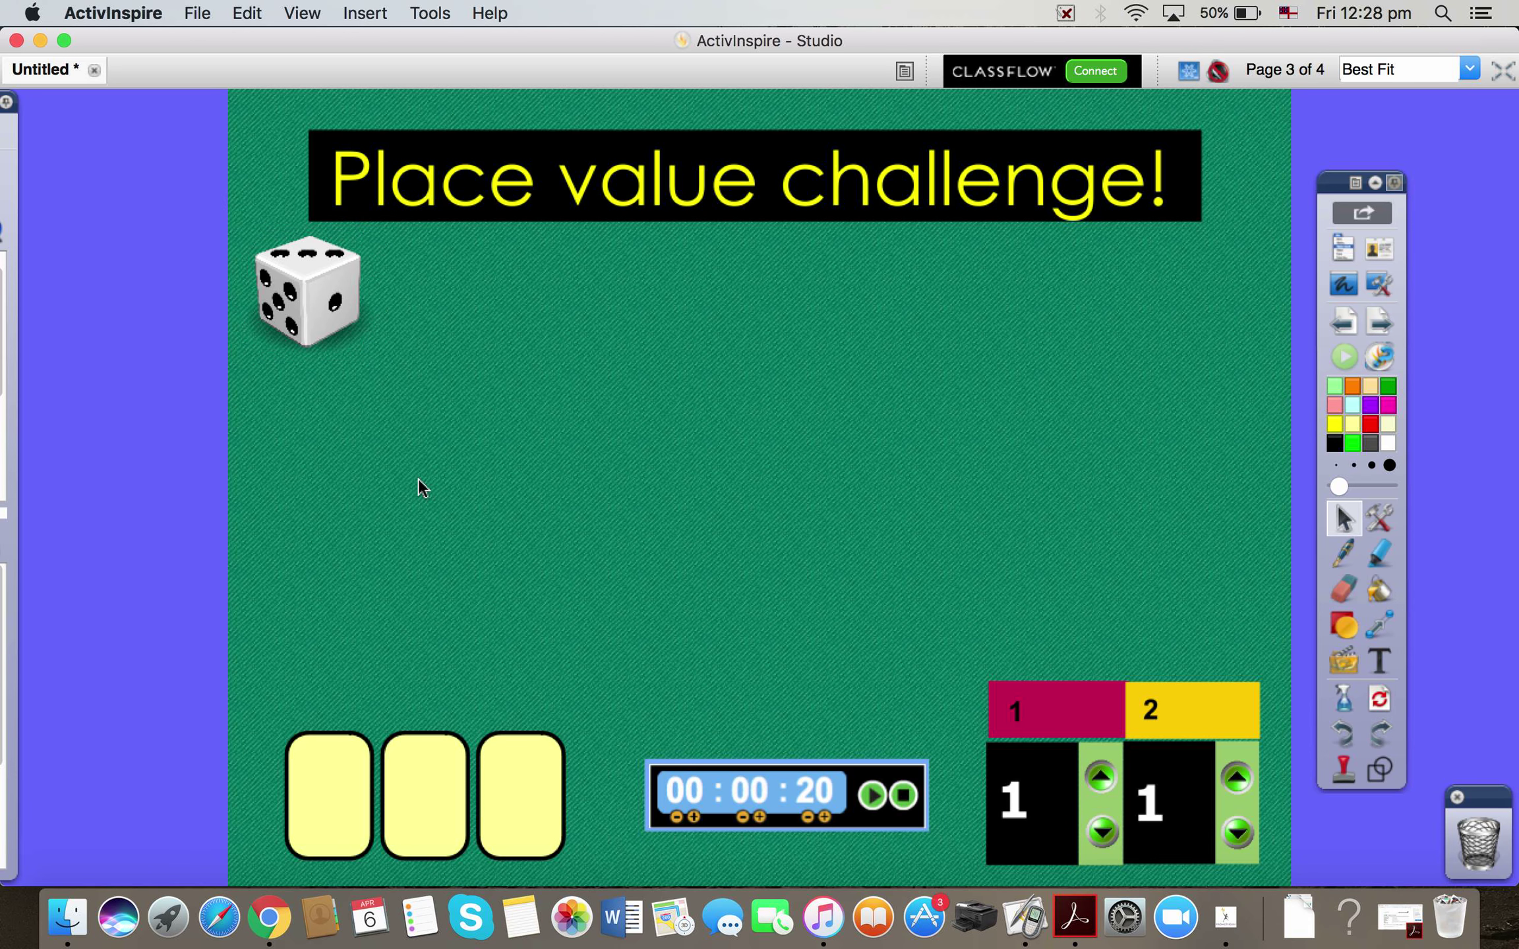
# Open Desktop Tools over the browser, move the launcher away from the die image and start a point-to-point camera snapshot.
pyautogui.click(1382, 283)
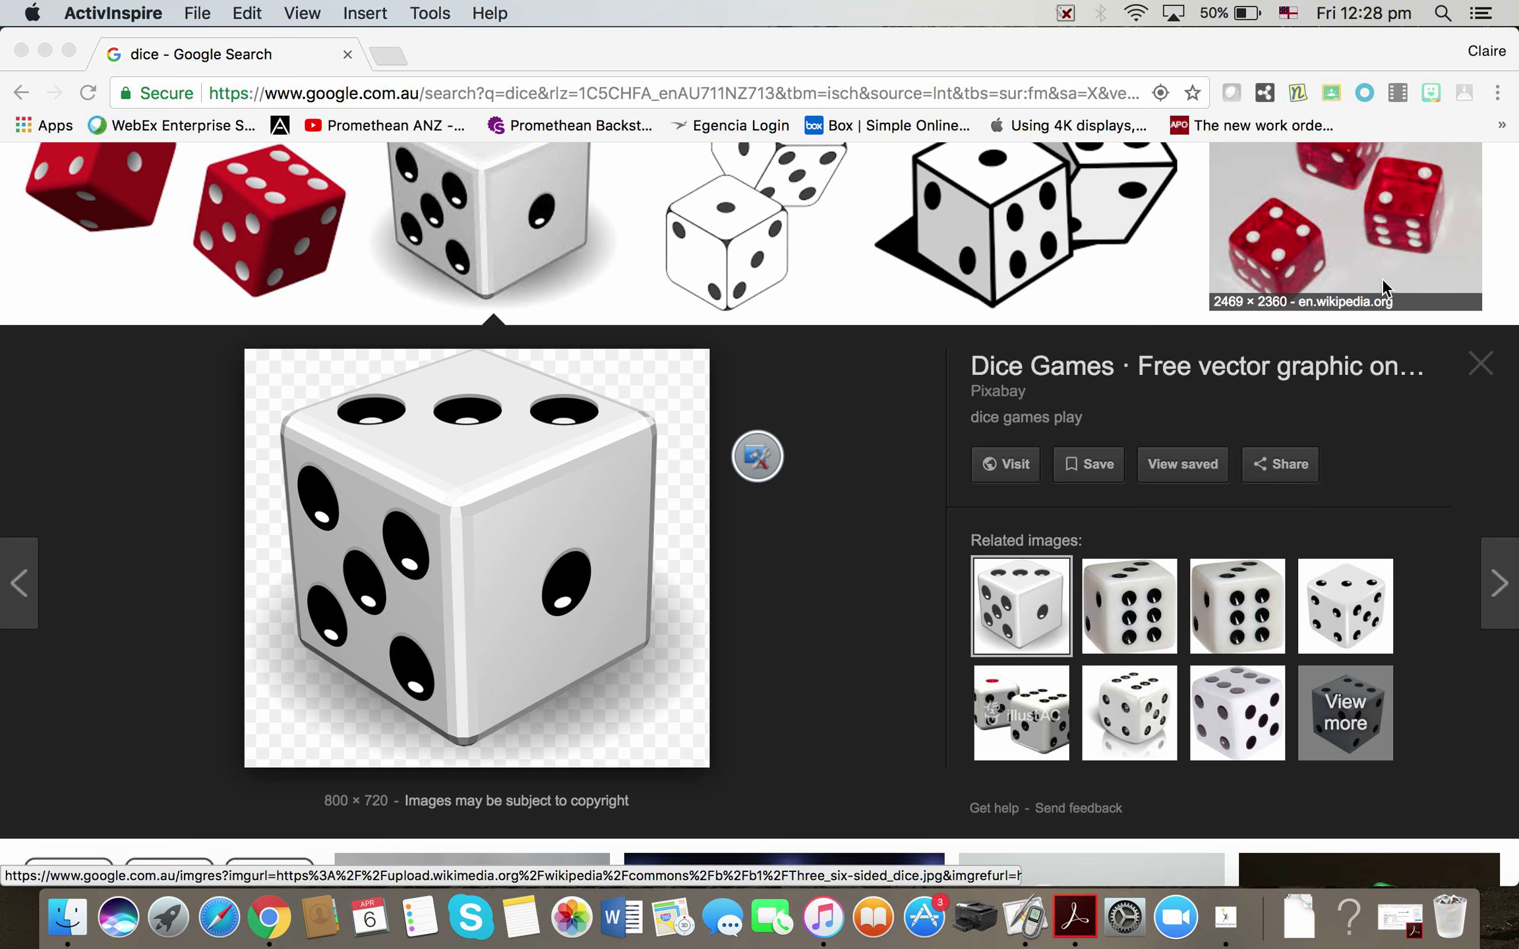
pyautogui.click(758, 456)
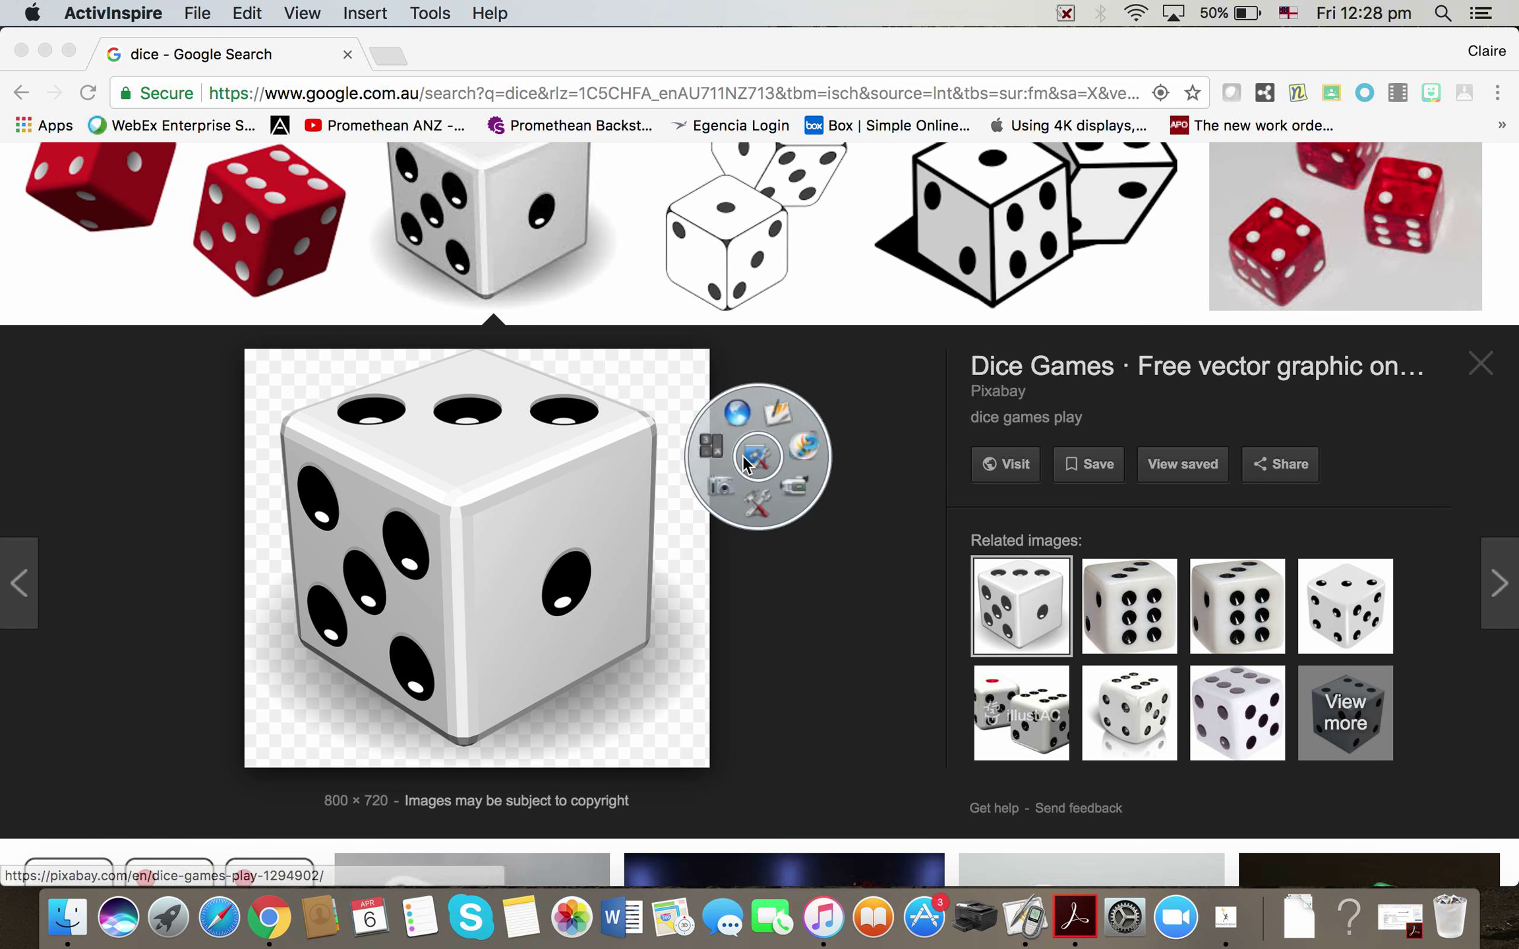
pyautogui.moveTo(762, 458); pyautogui.dragTo(854, 427)
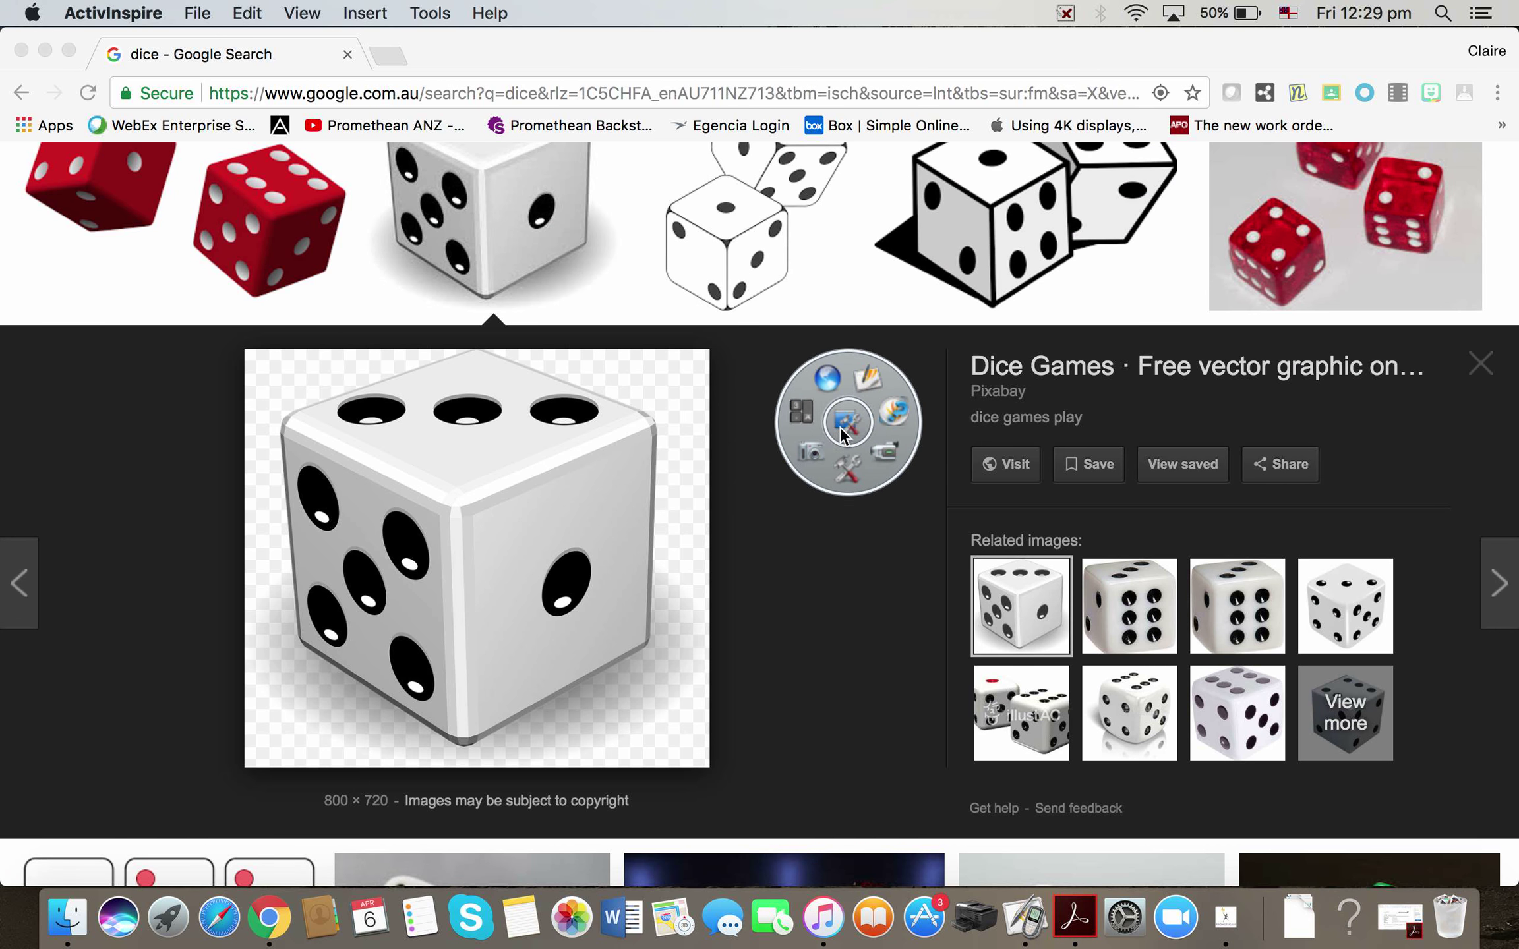
pyautogui.click(812, 451)
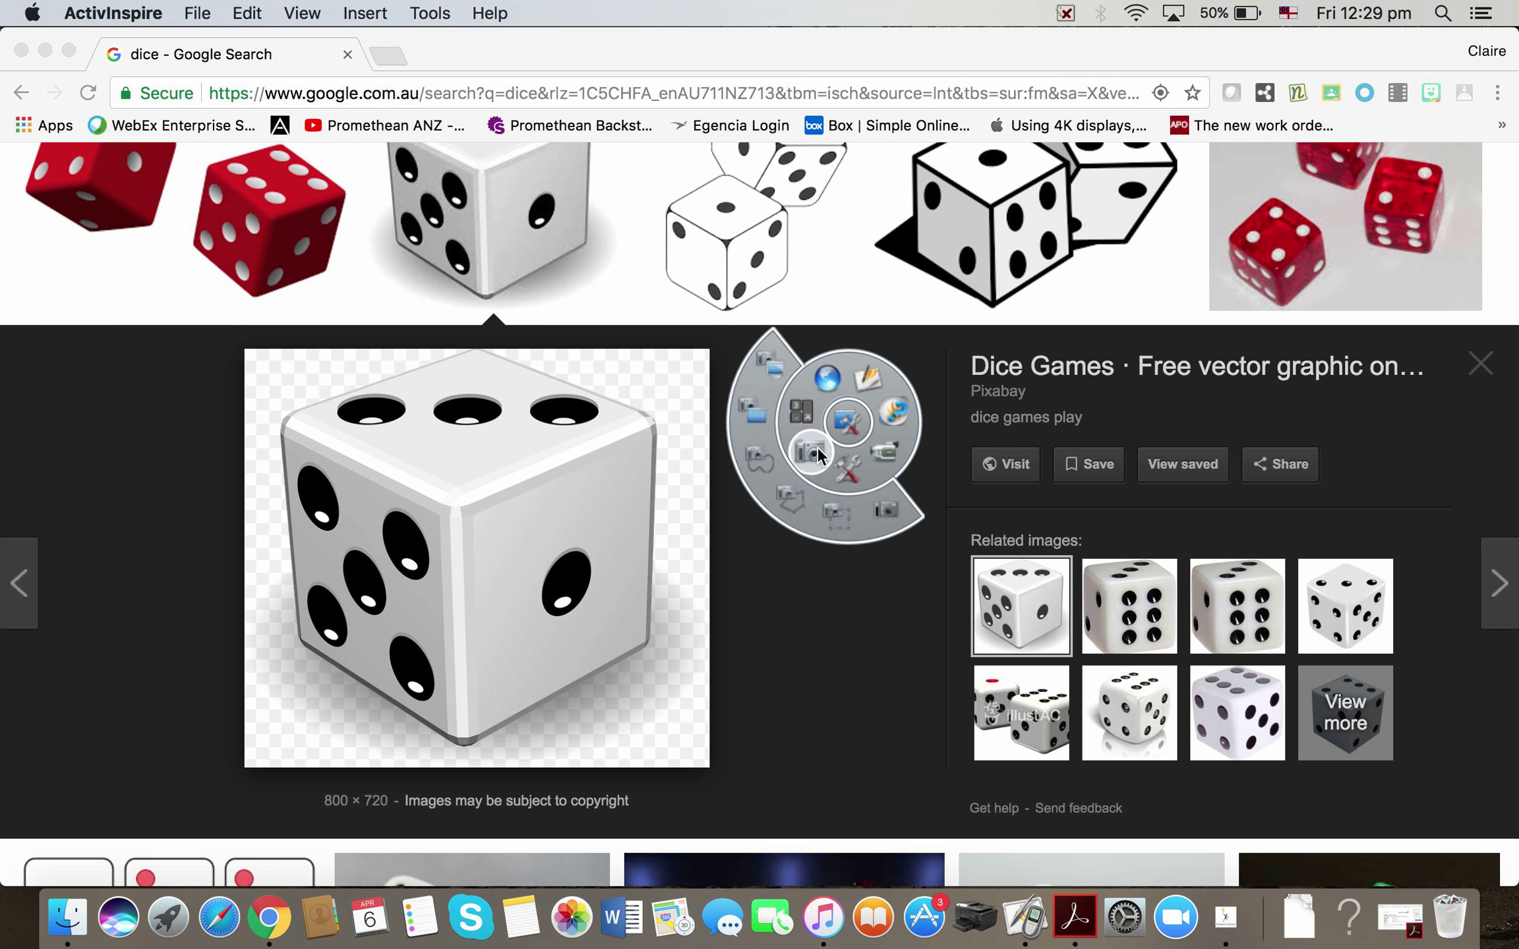
pyautogui.click(790, 503)
# Trace the outline of the white die corner by corner and send the snapshot to the current page.
pyautogui.click(281, 422)
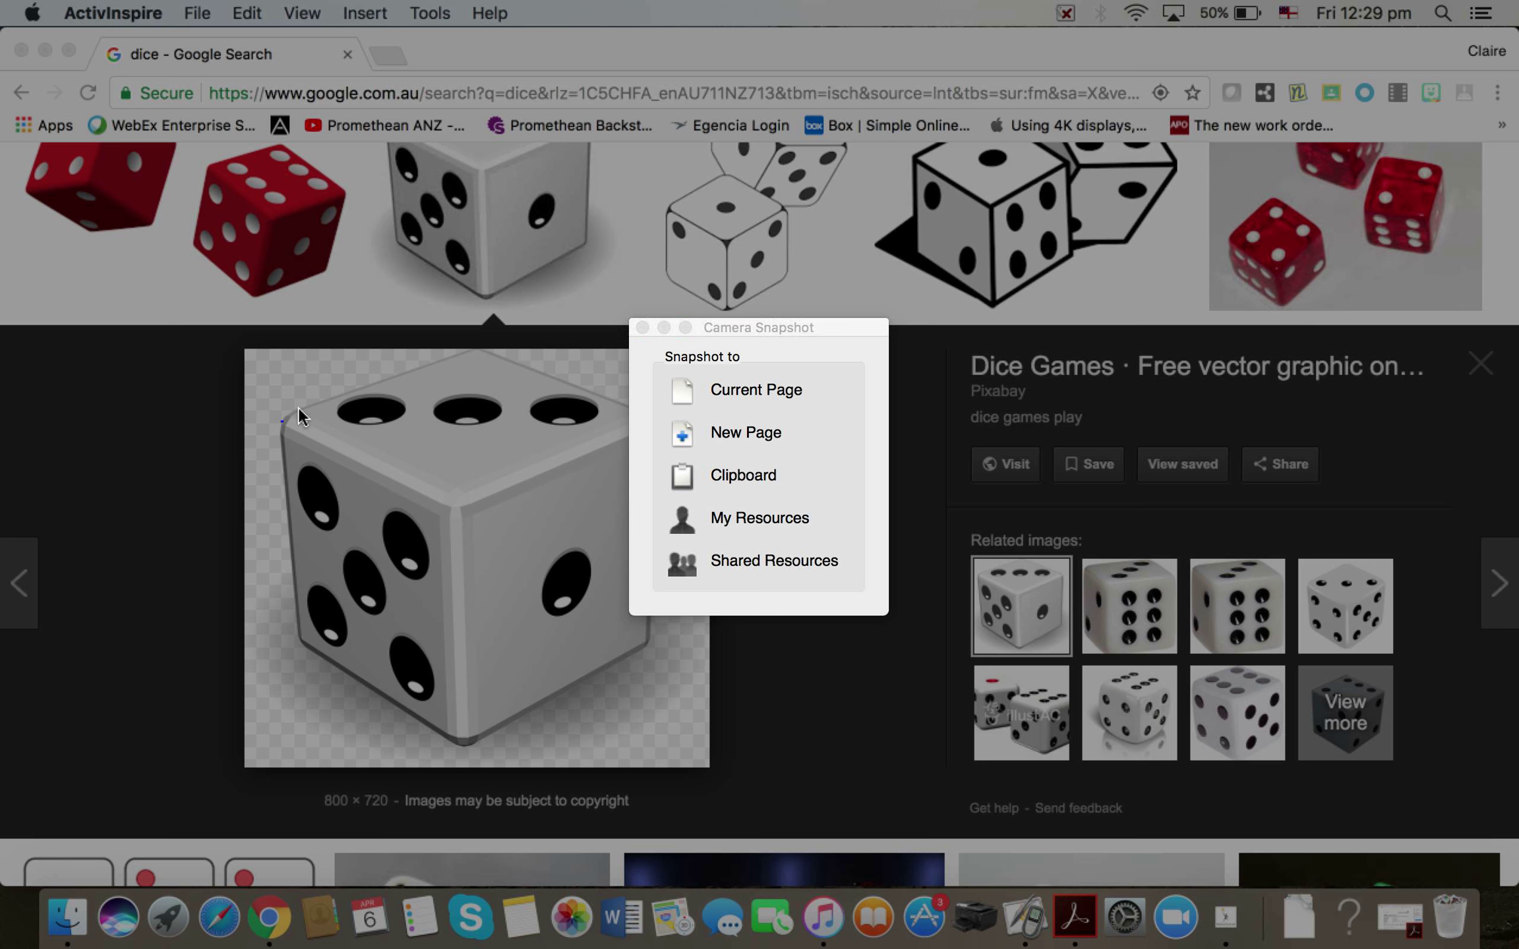
pyautogui.click(472, 348)
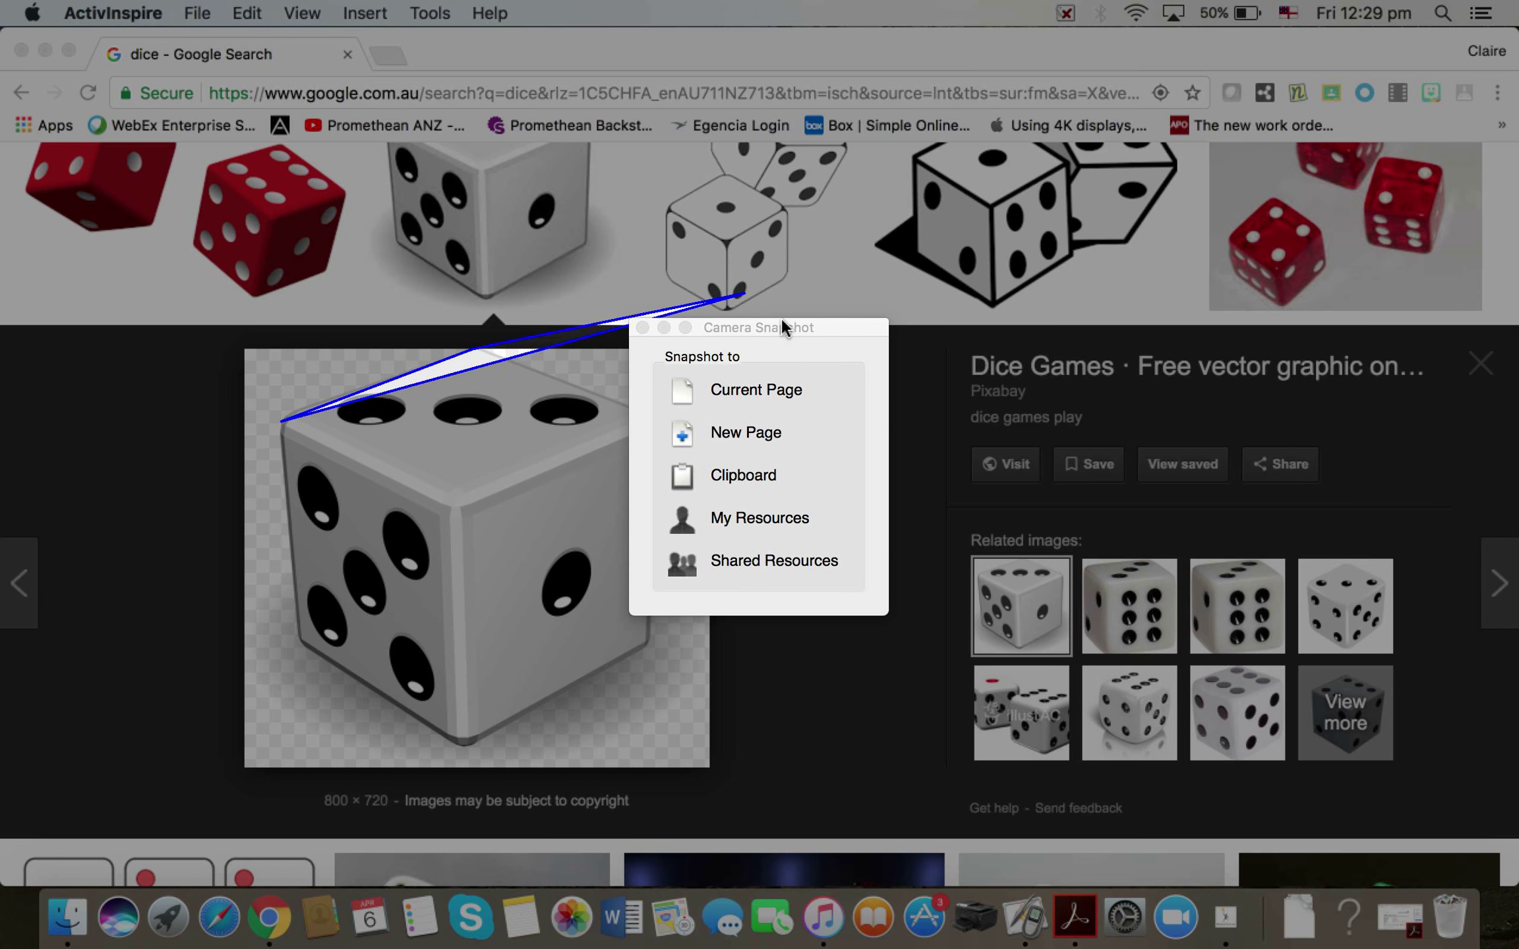
pyautogui.moveTo(797, 323); pyautogui.dragTo(1118, 319)
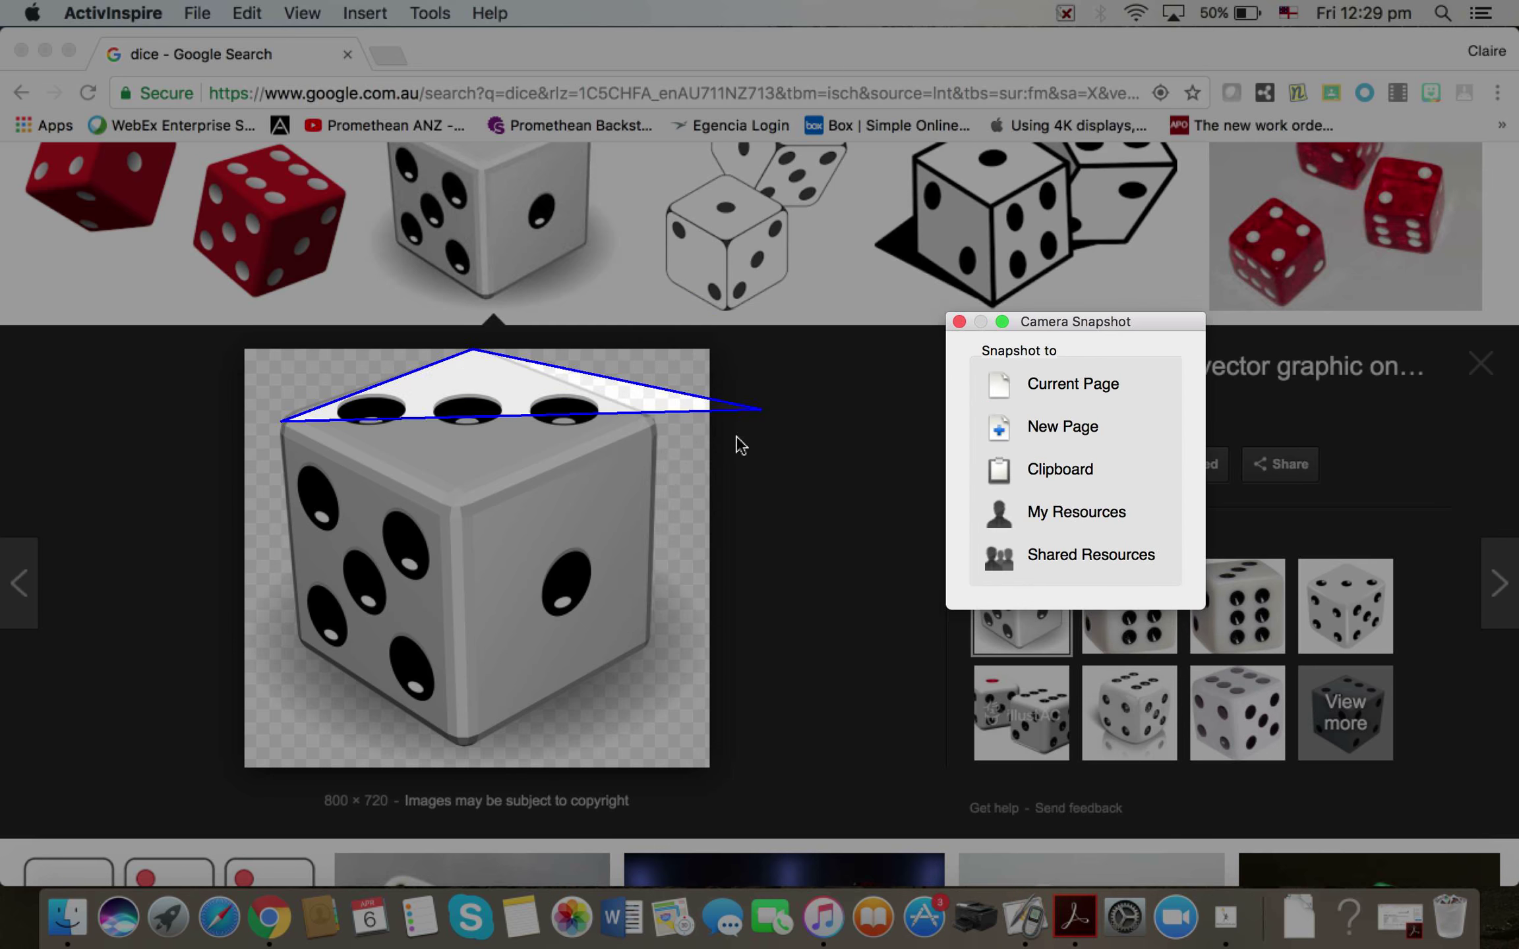
pyautogui.click(654, 427)
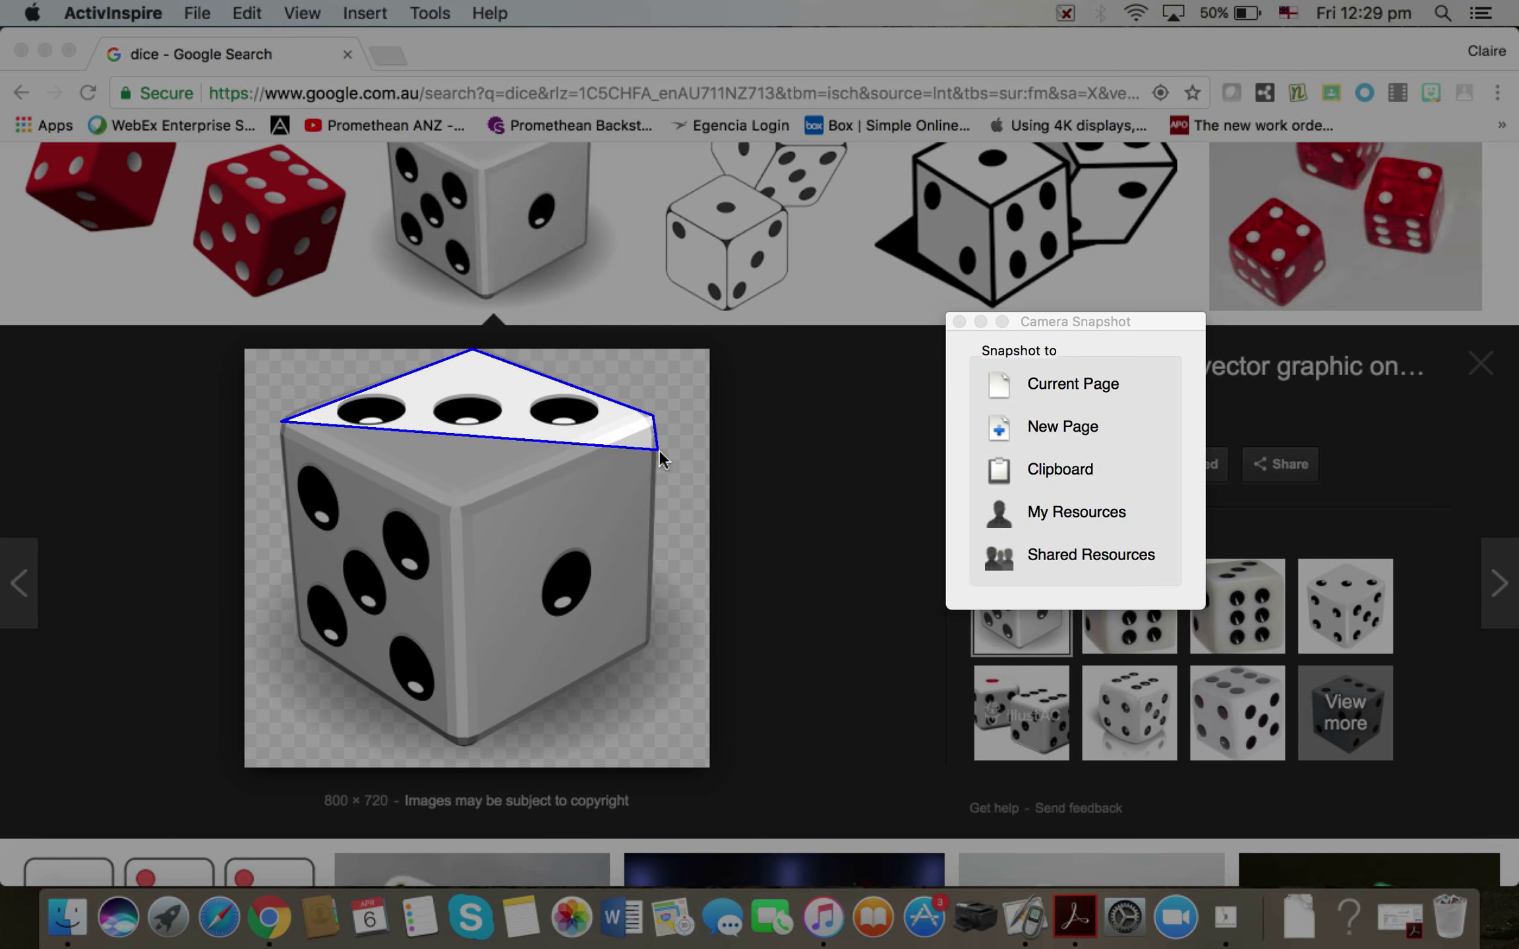
pyautogui.click(646, 647)
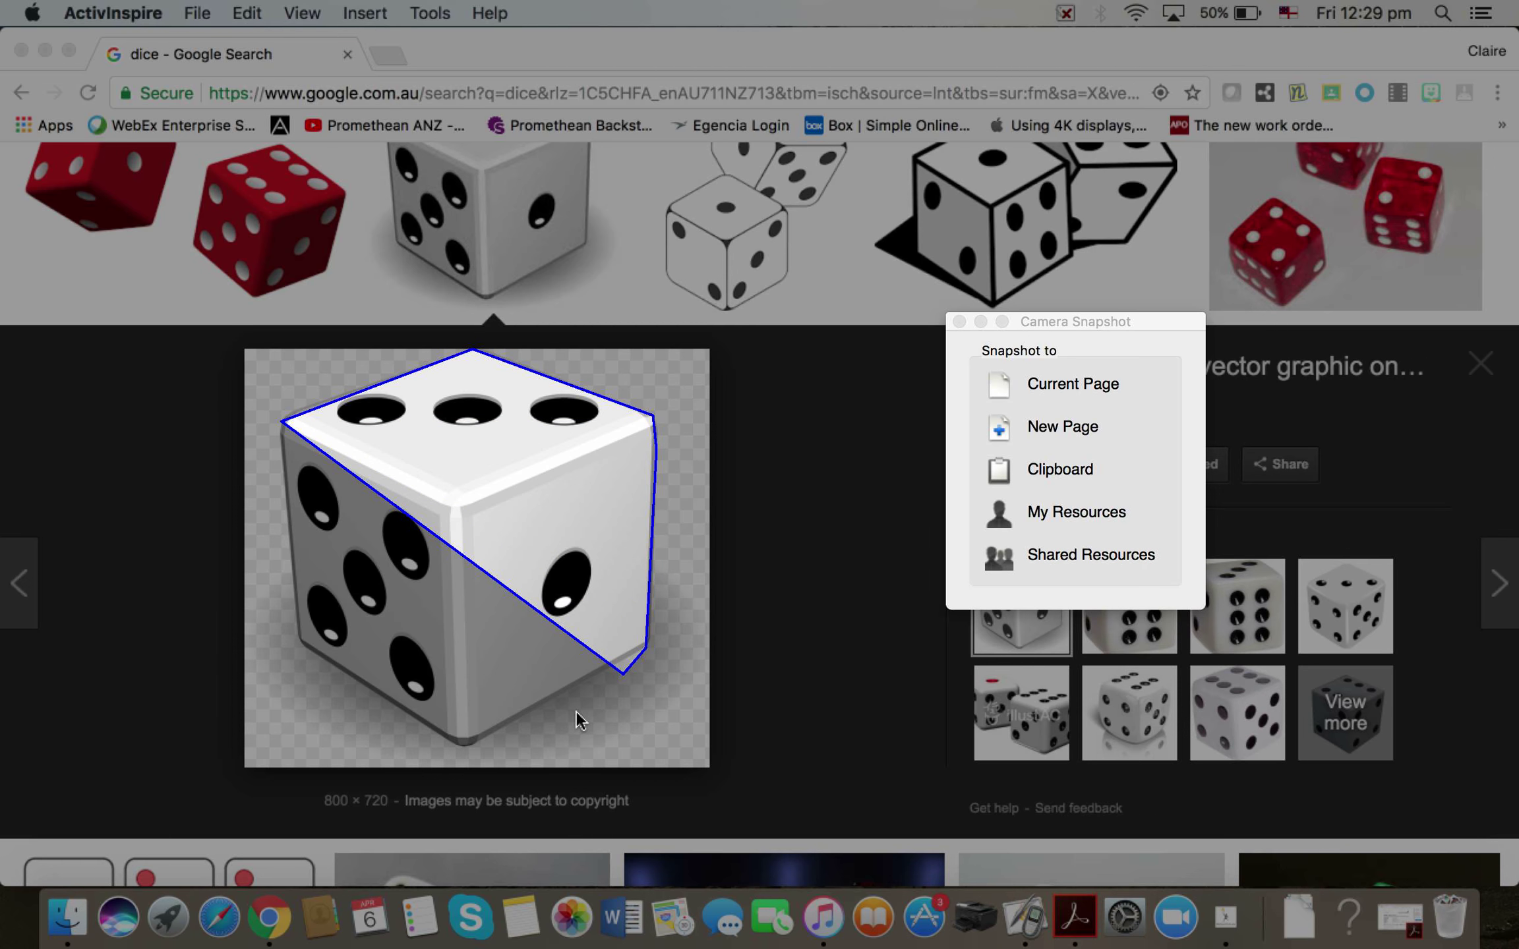
pyautogui.click(470, 745)
pyautogui.click(449, 746)
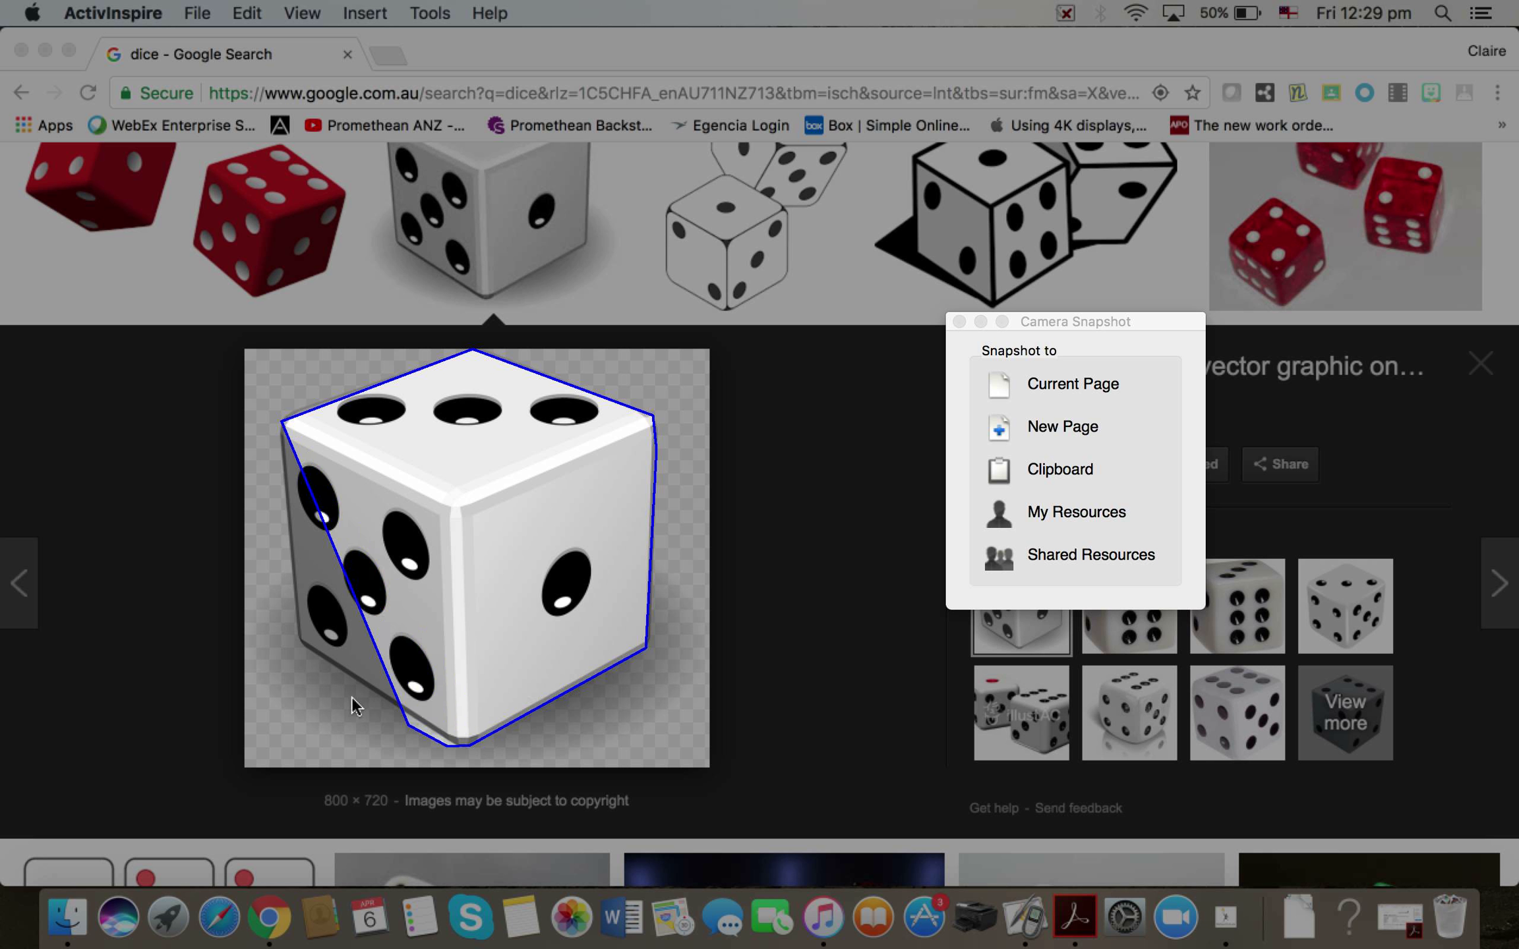
pyautogui.click(300, 643)
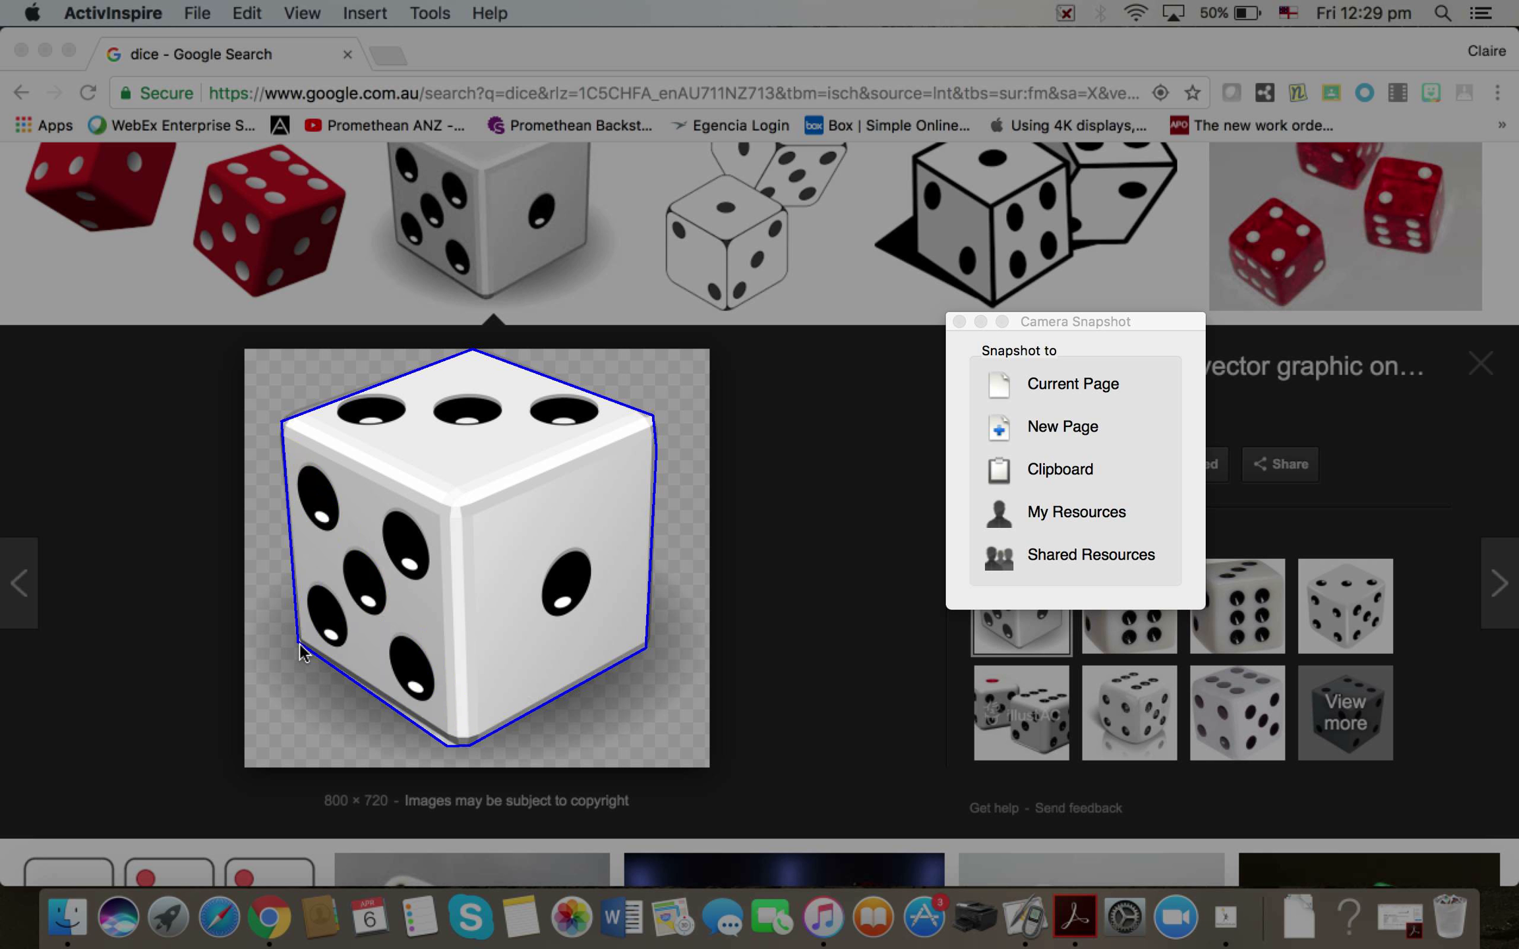
pyautogui.click(283, 424)
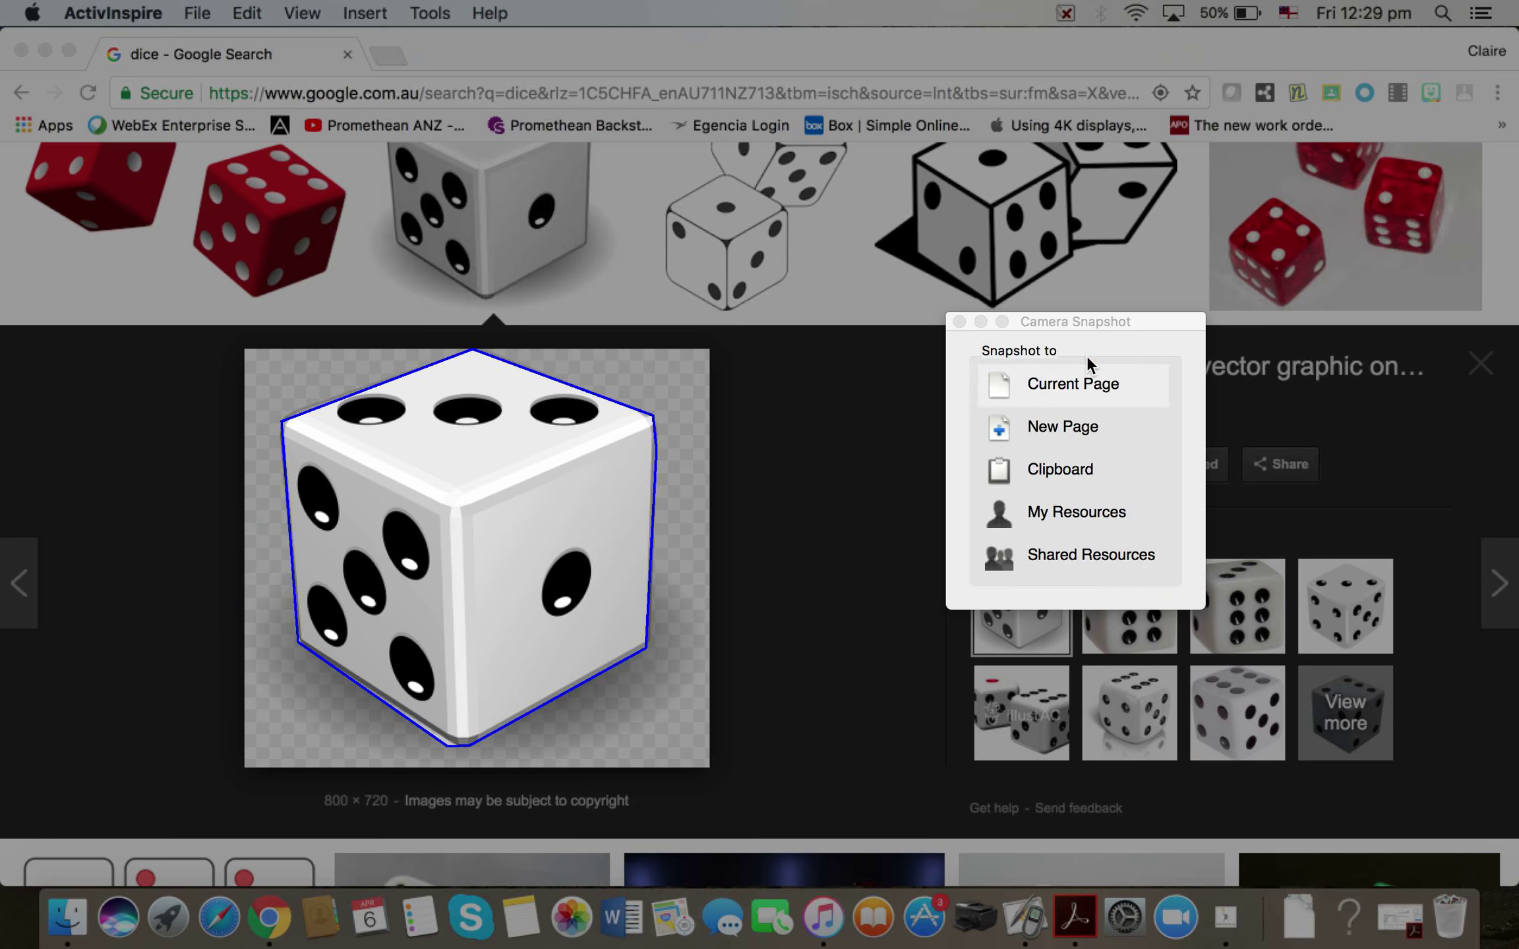
pyautogui.click(1089, 385)
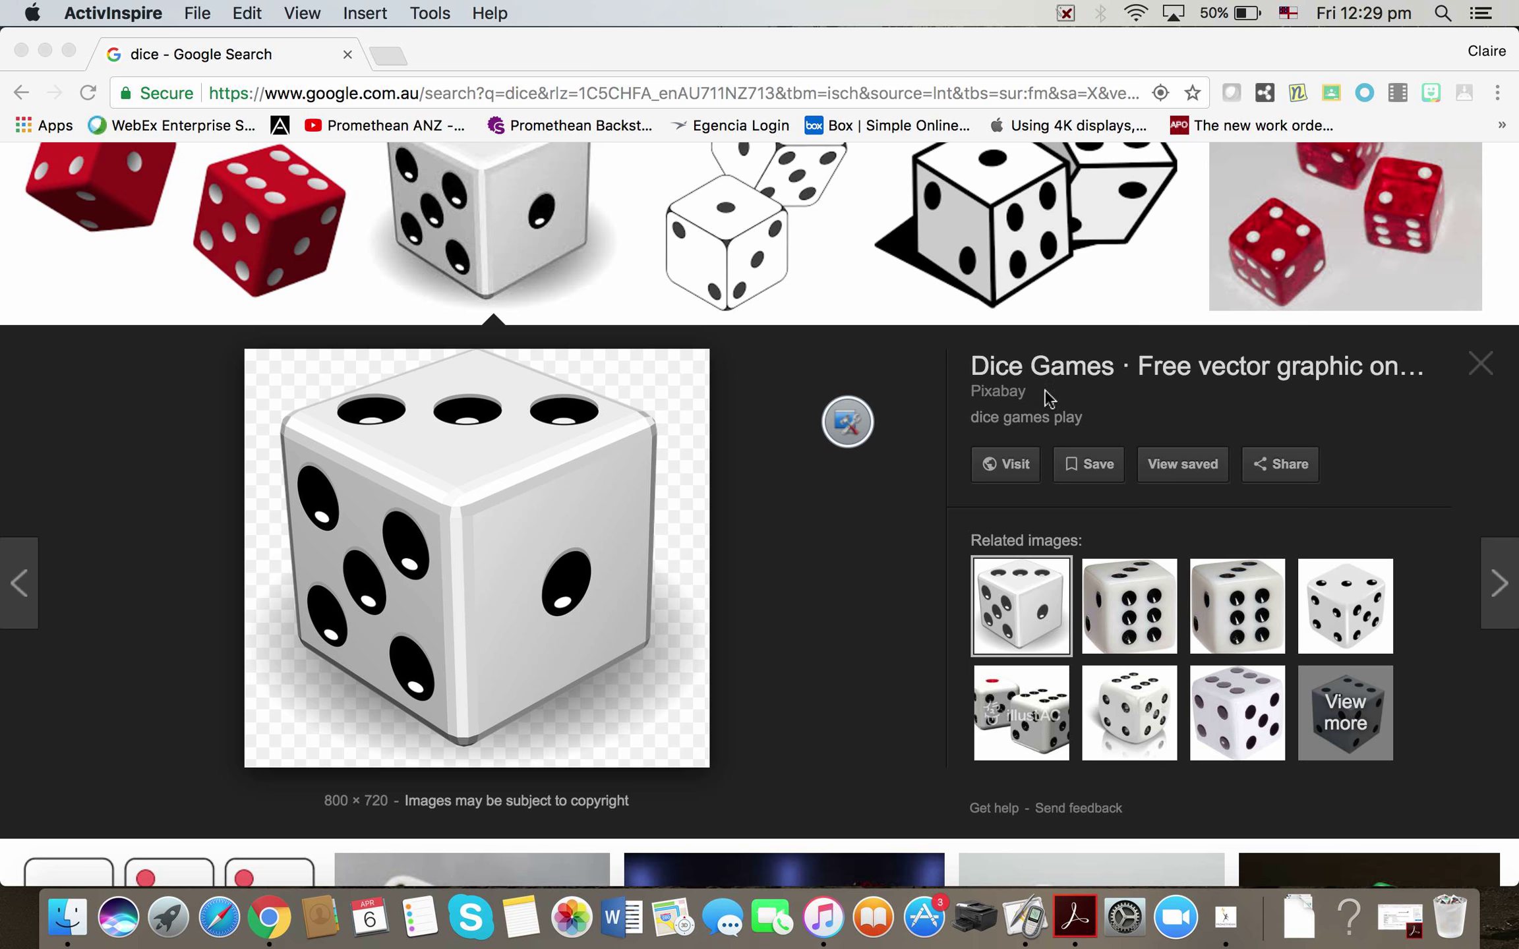
# Return to the flipchart and move the captured die to the right half of the page.
pyautogui.click(851, 422)
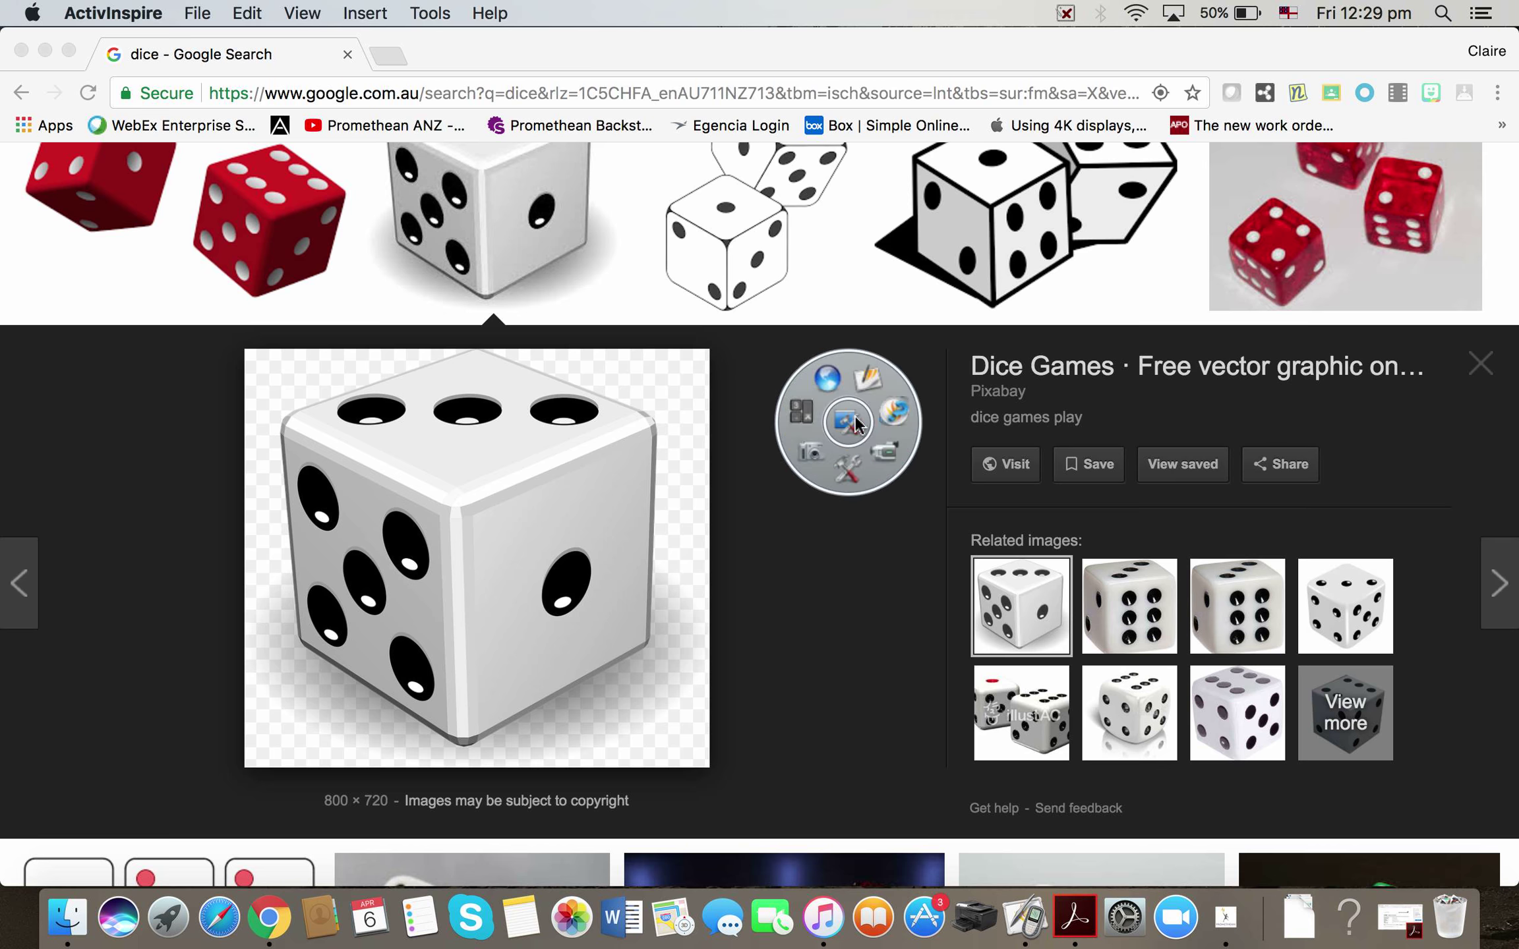
pyautogui.click(867, 381)
pyautogui.moveTo(799, 477); pyautogui.dragTo(1075, 466)
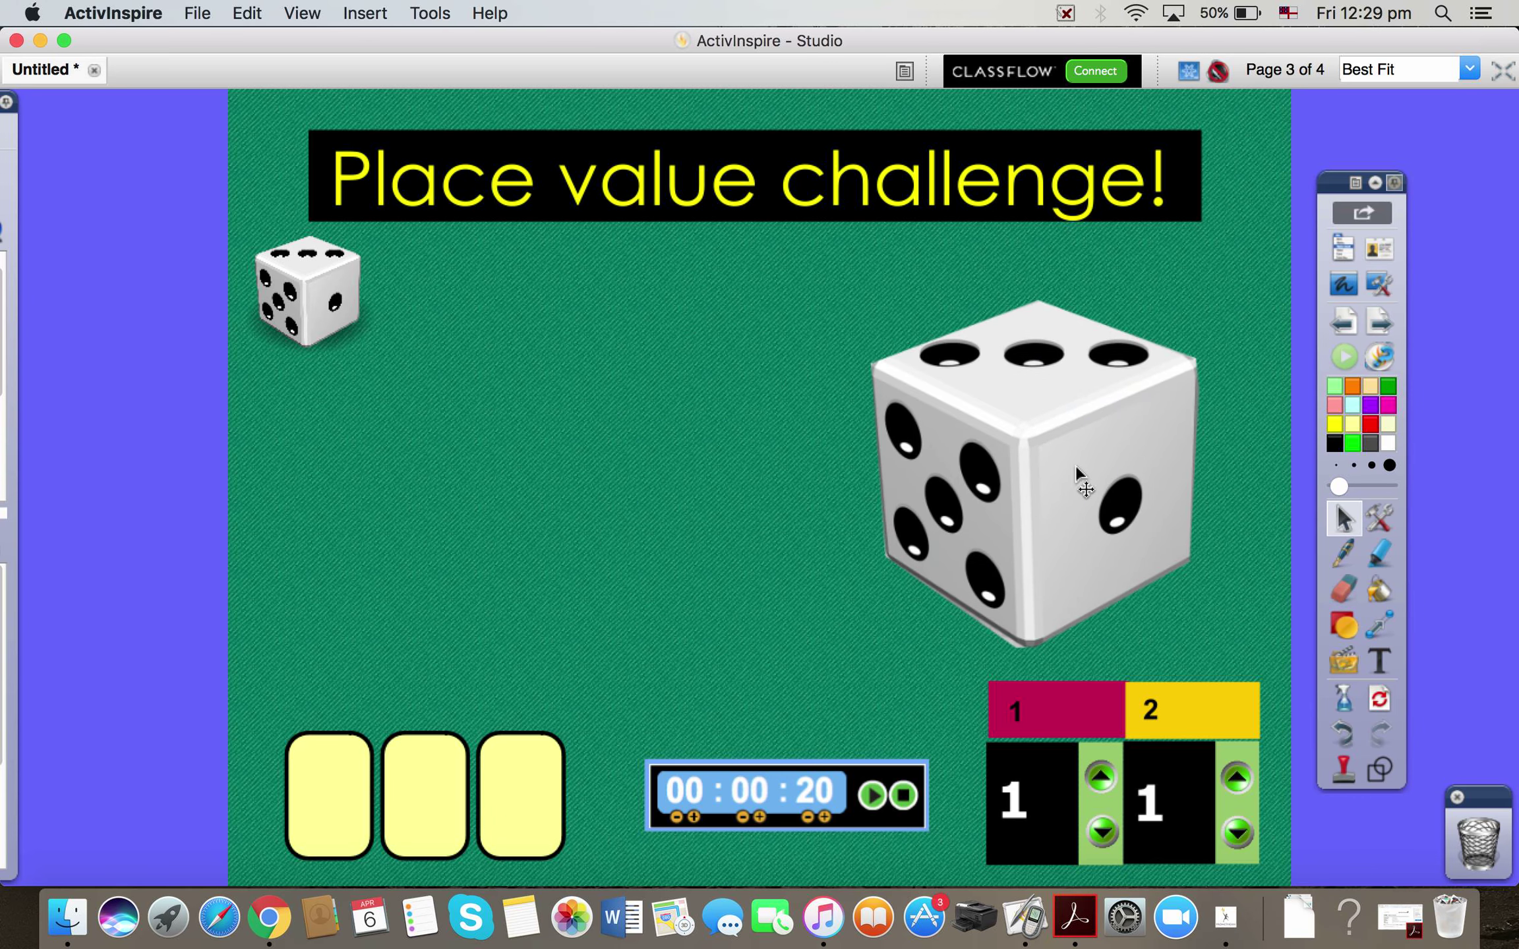
# Shrink the captured die and move it to the page's right edge below the title, then delete it.
pyautogui.click(1042, 582)
pyautogui.moveTo(1197, 648); pyautogui.dragTo(1256, 323)
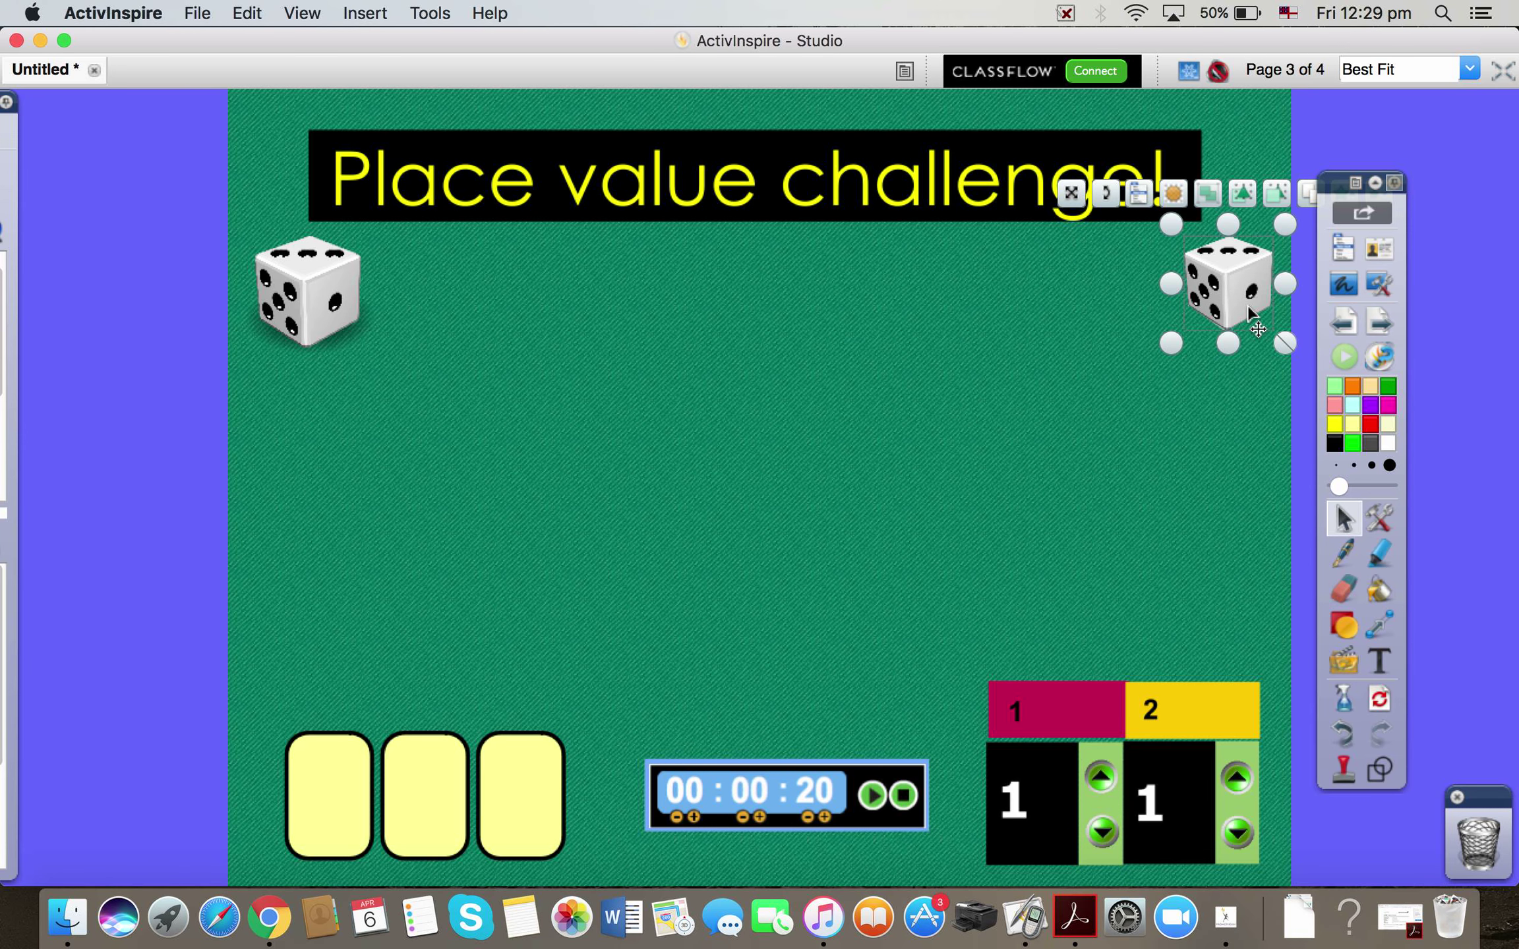
pyautogui.press('Delete')
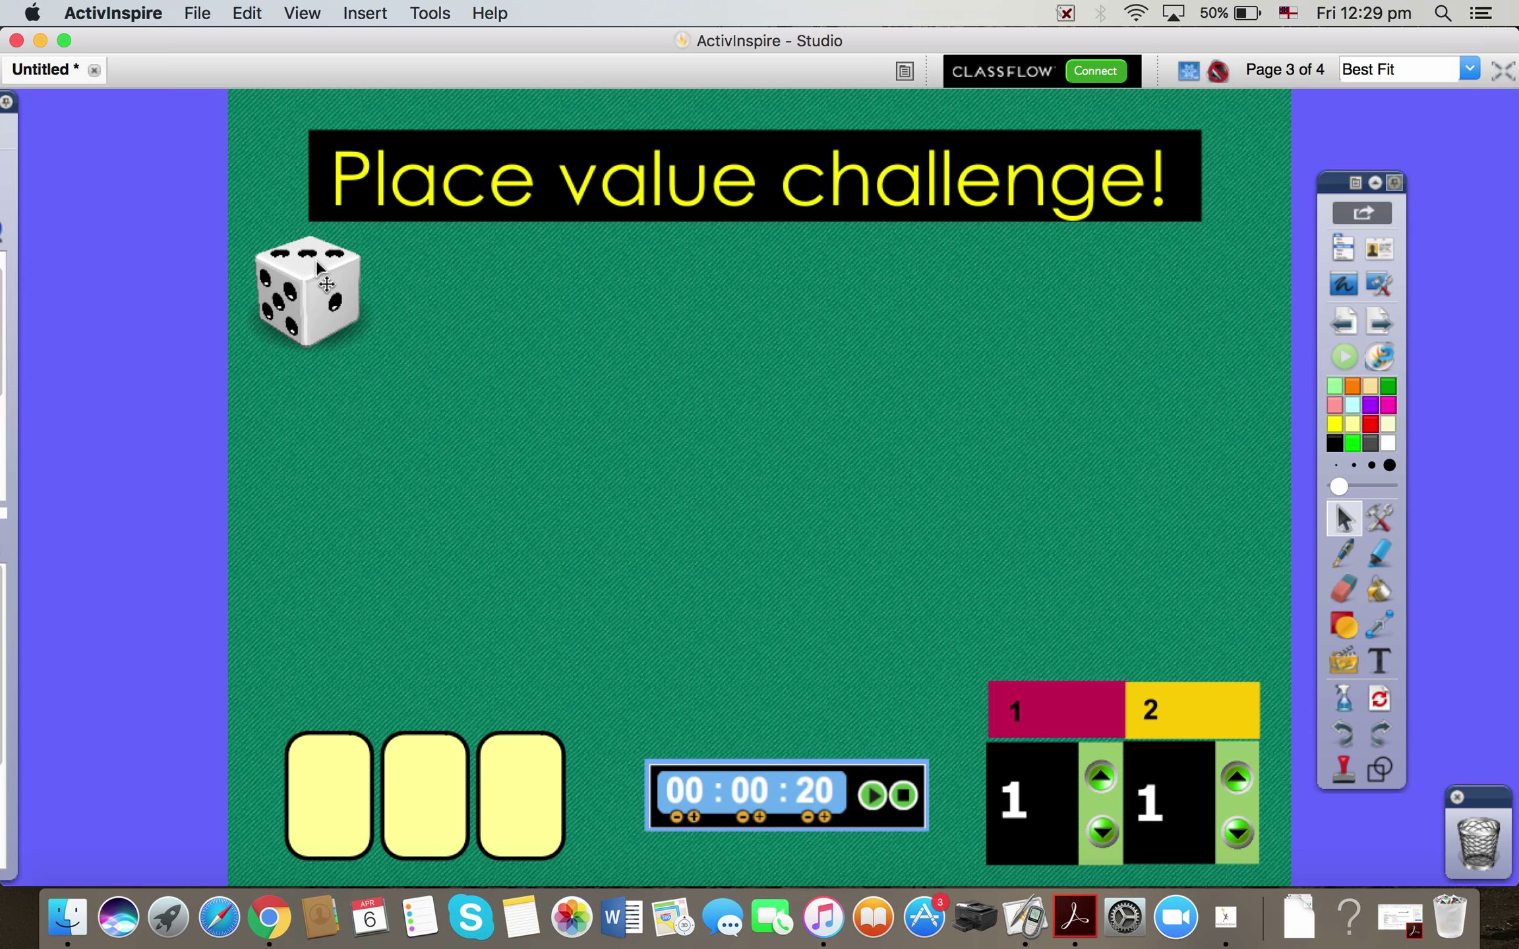
pyautogui.click(313, 311)
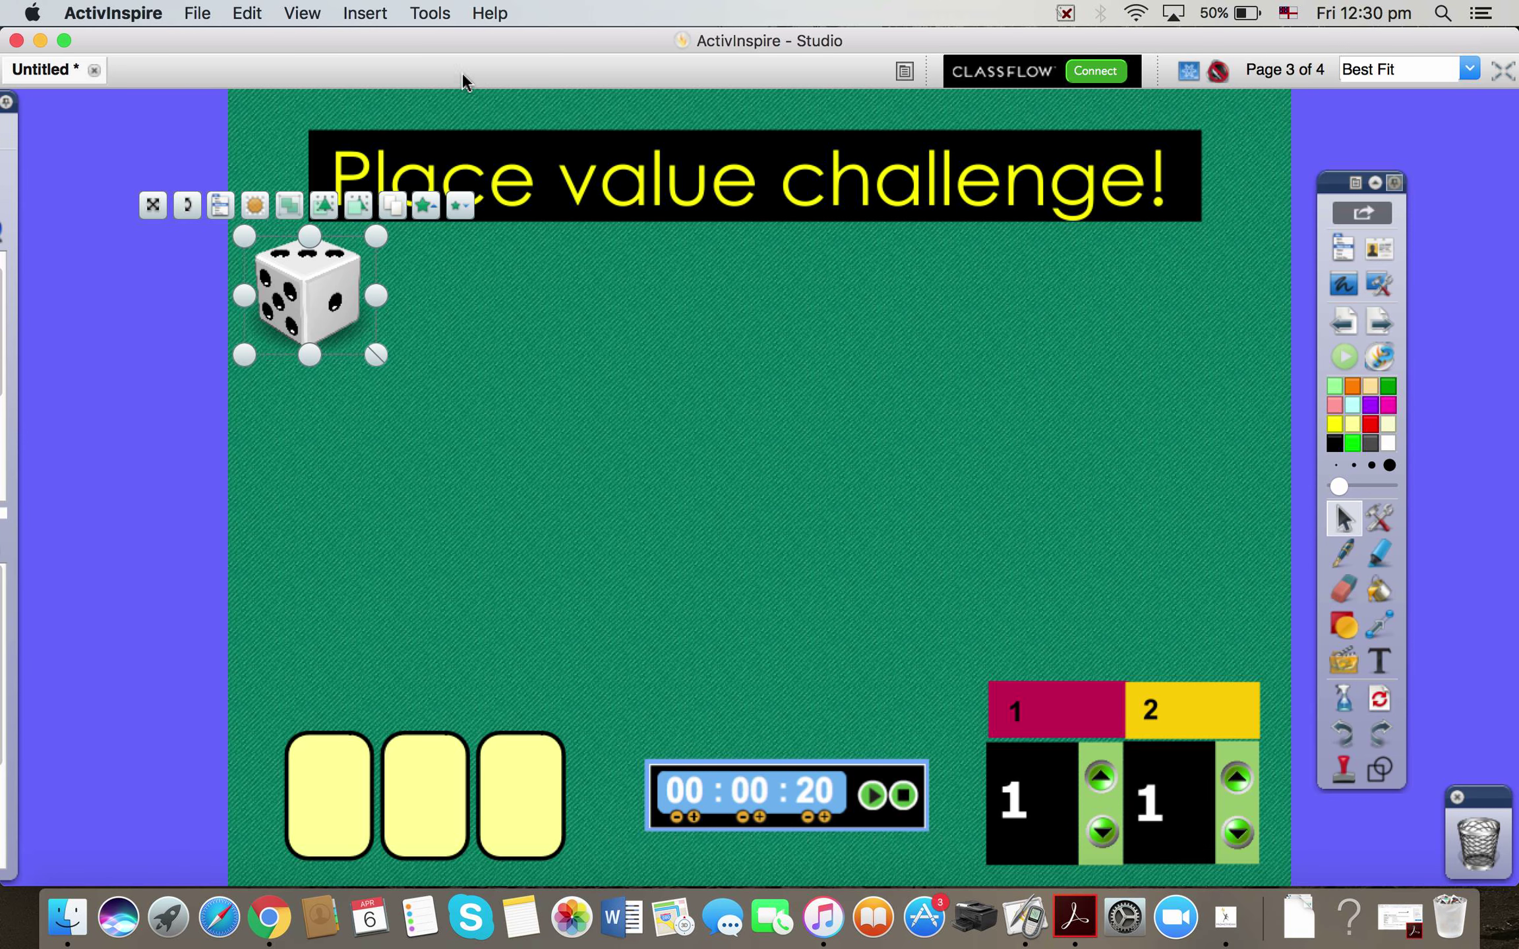
pyautogui.click(433, 21)
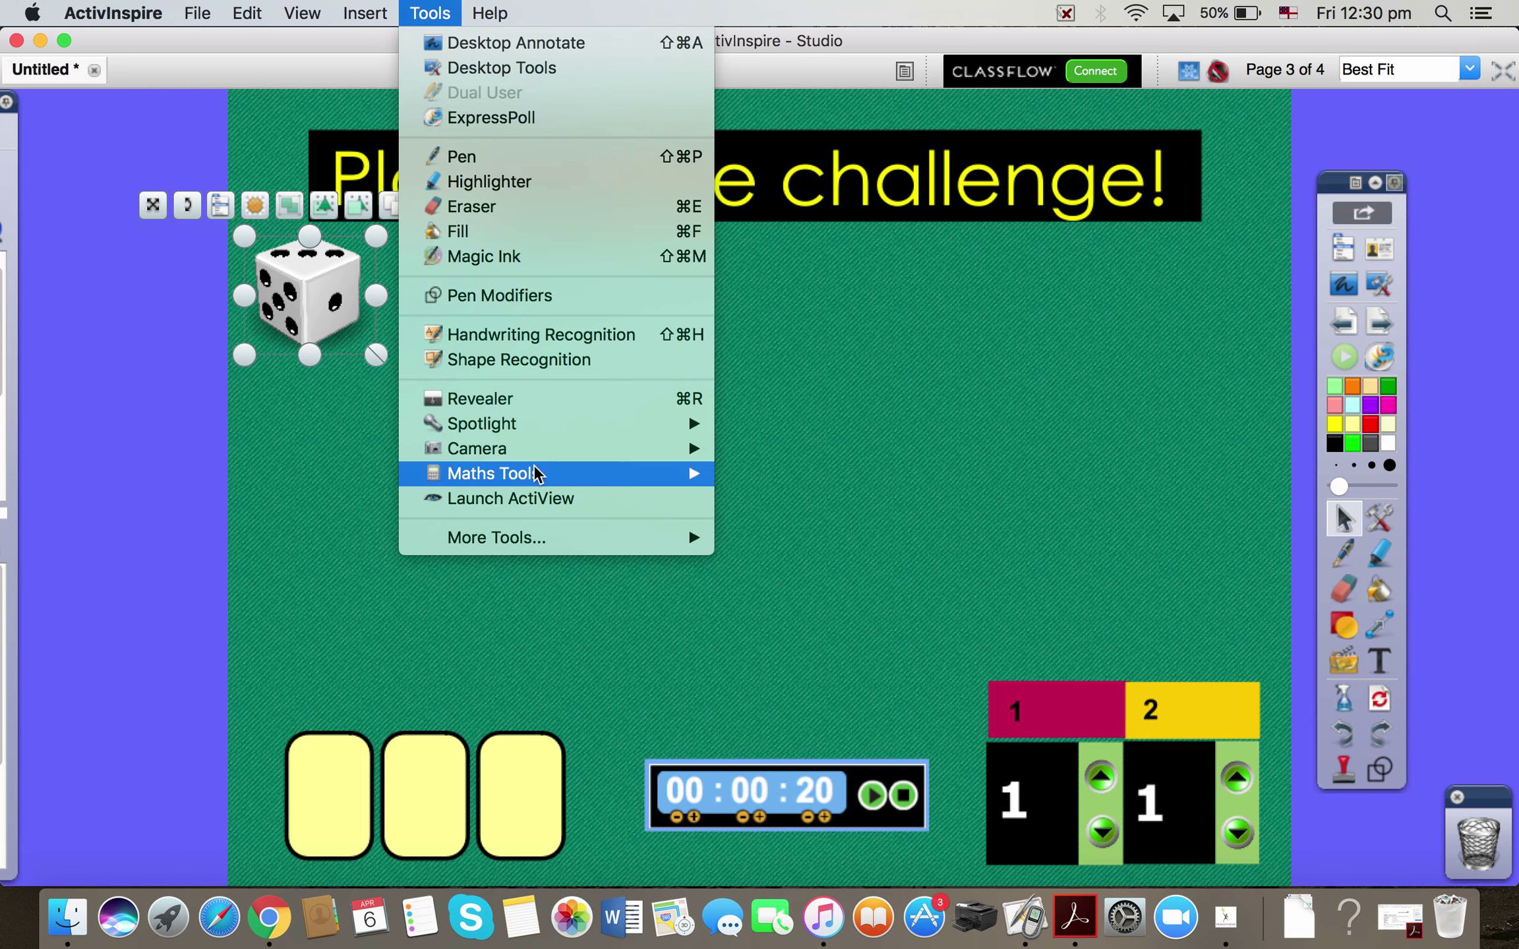
pyautogui.moveTo(553, 473)
pyautogui.click(831, 598)
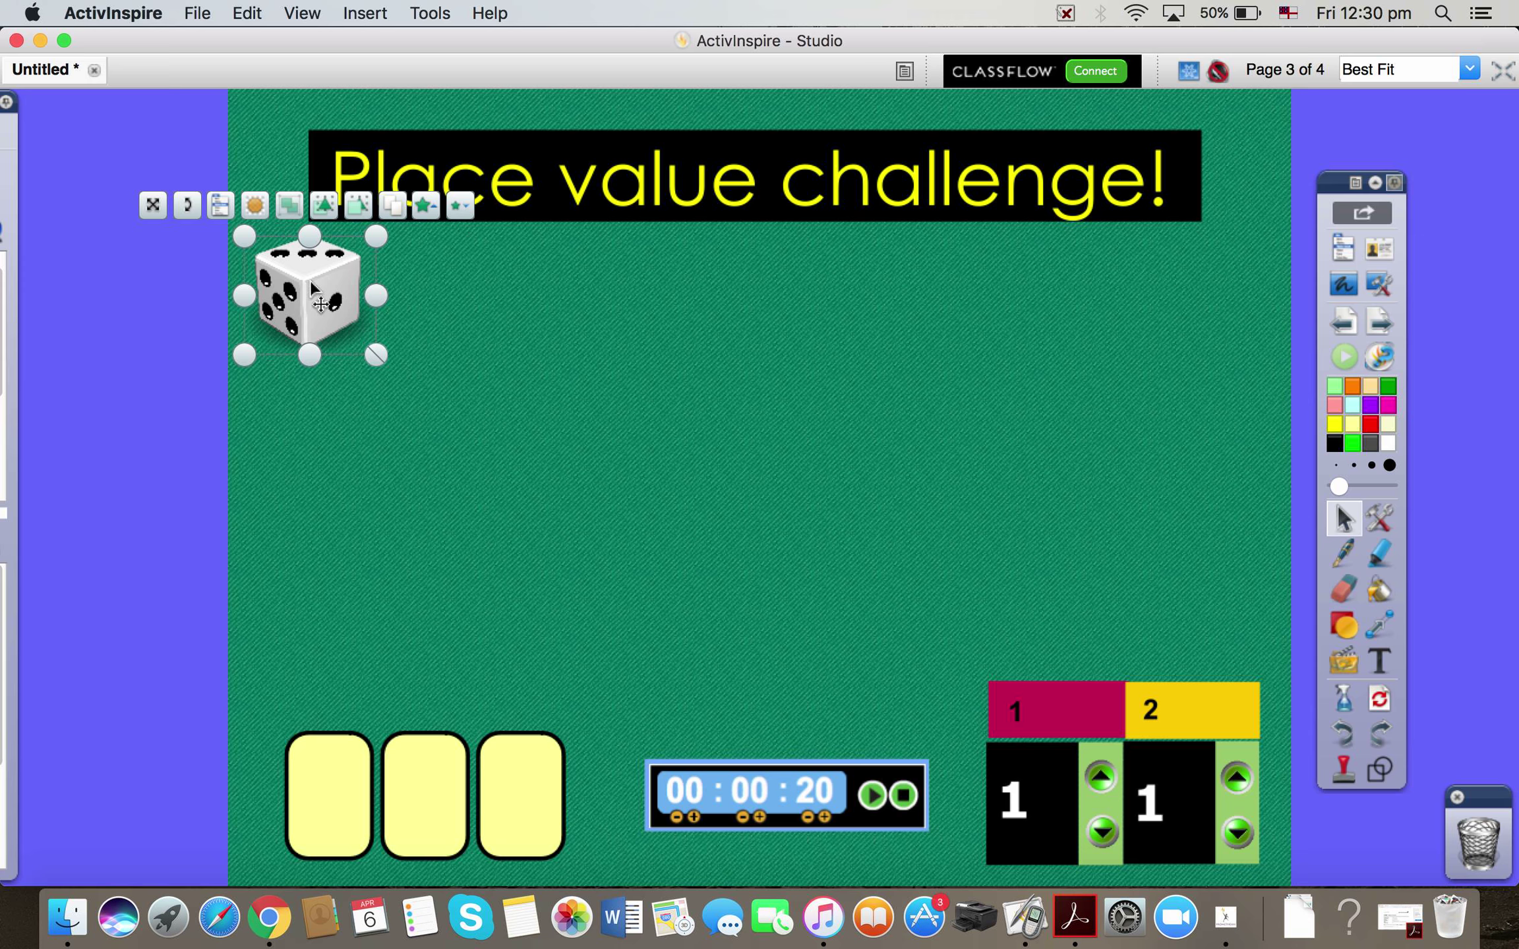
# Pin the browser open beside the page and show the Action Browser with the white die selected.
pyautogui.moveTo(5, 311)
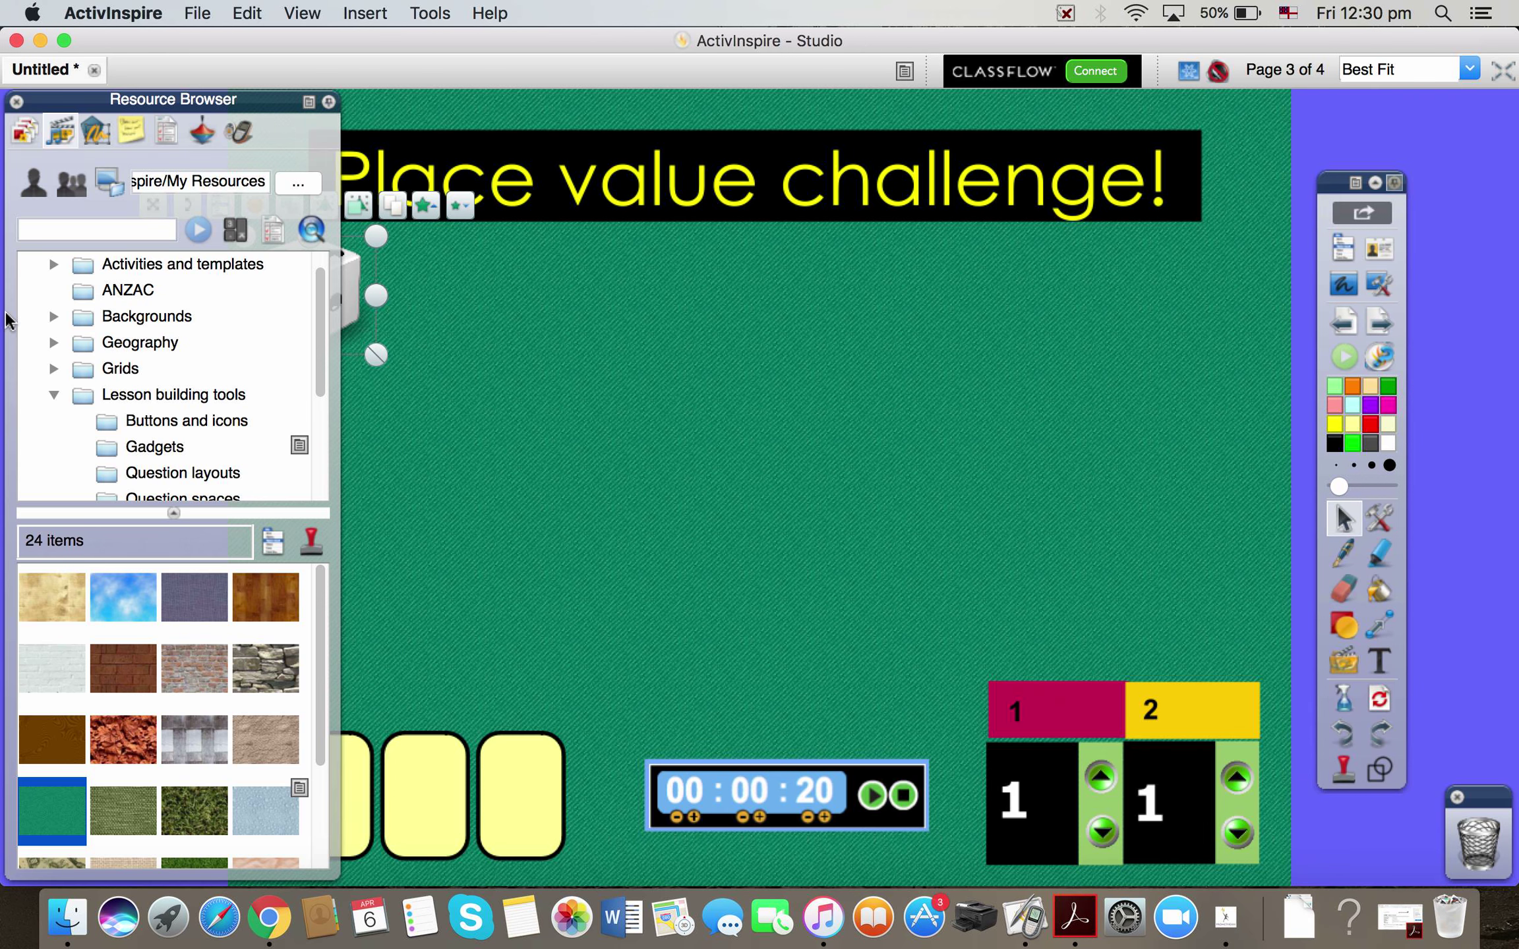
pyautogui.click(328, 102)
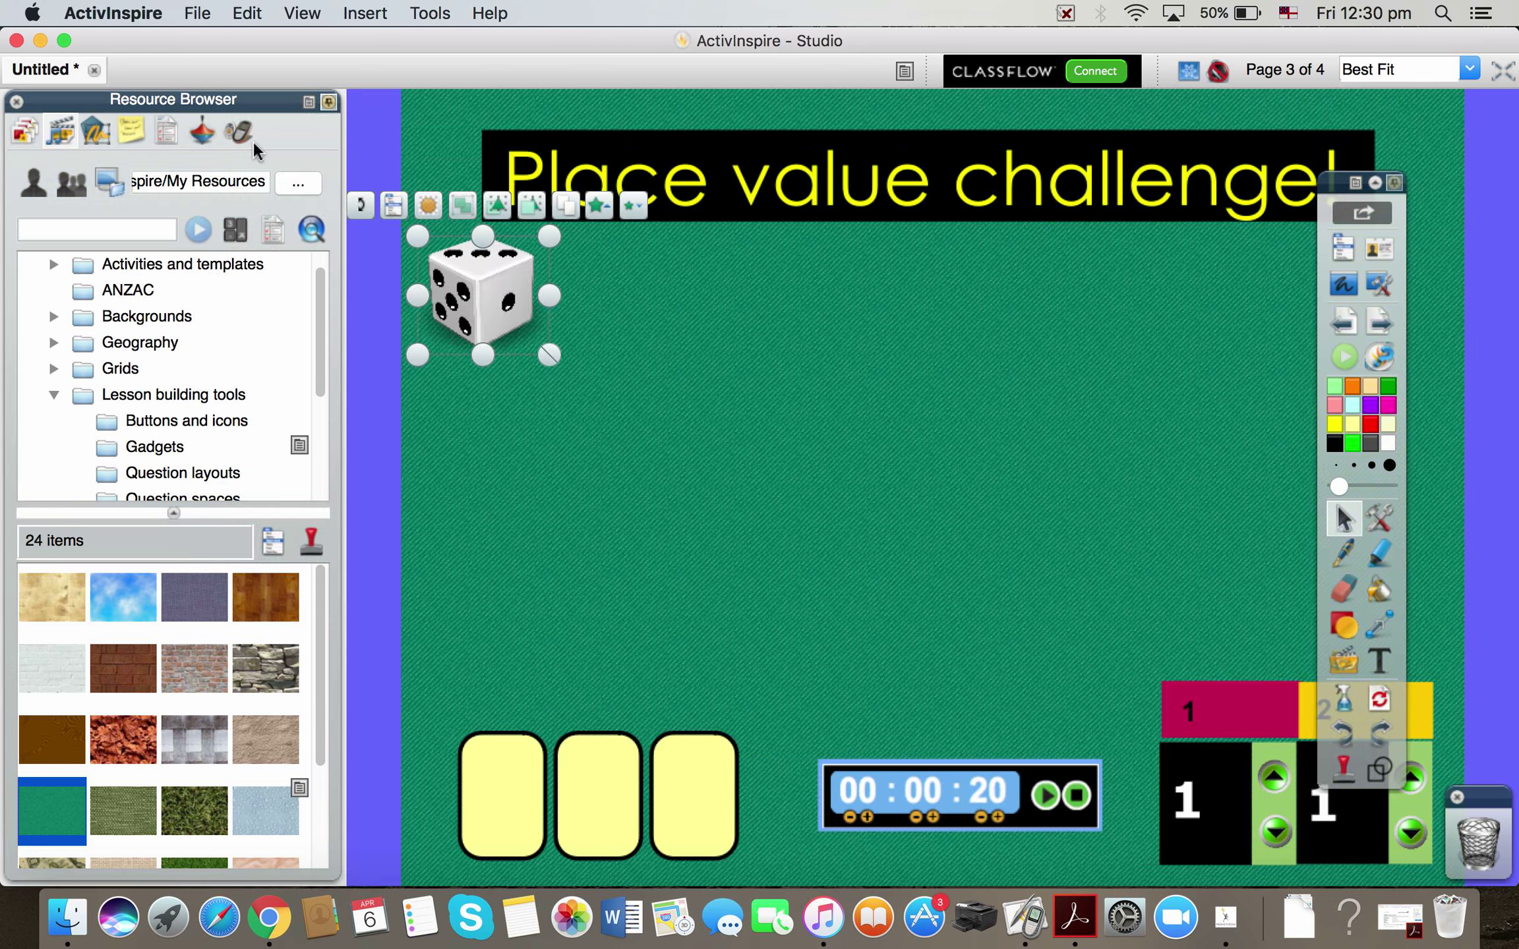
pyautogui.click(209, 125)
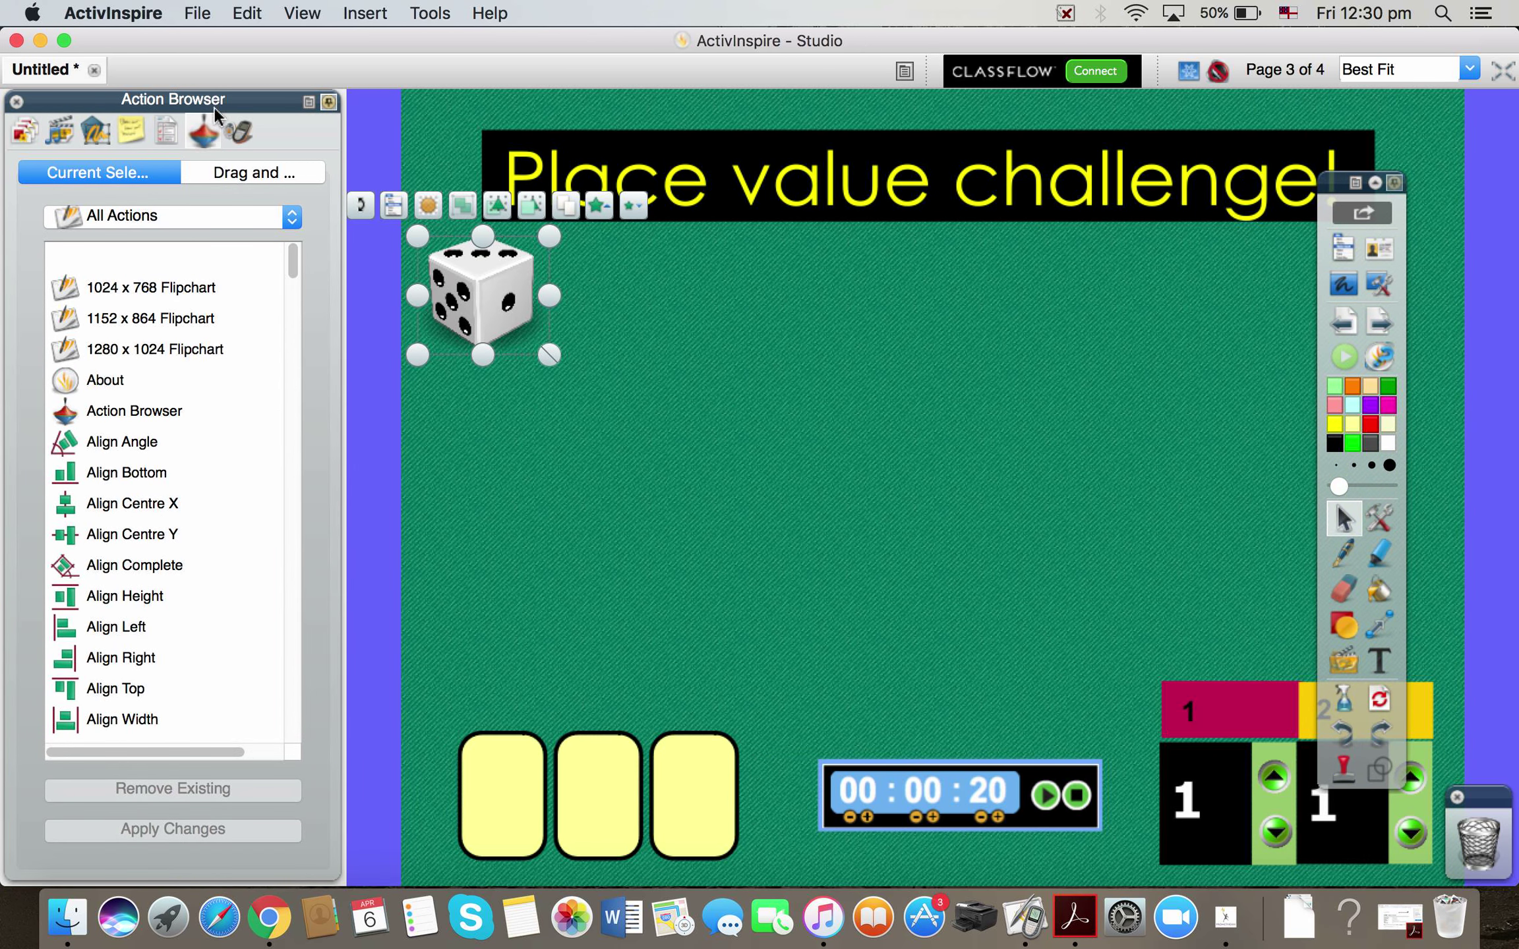
pyautogui.click(559, 509)
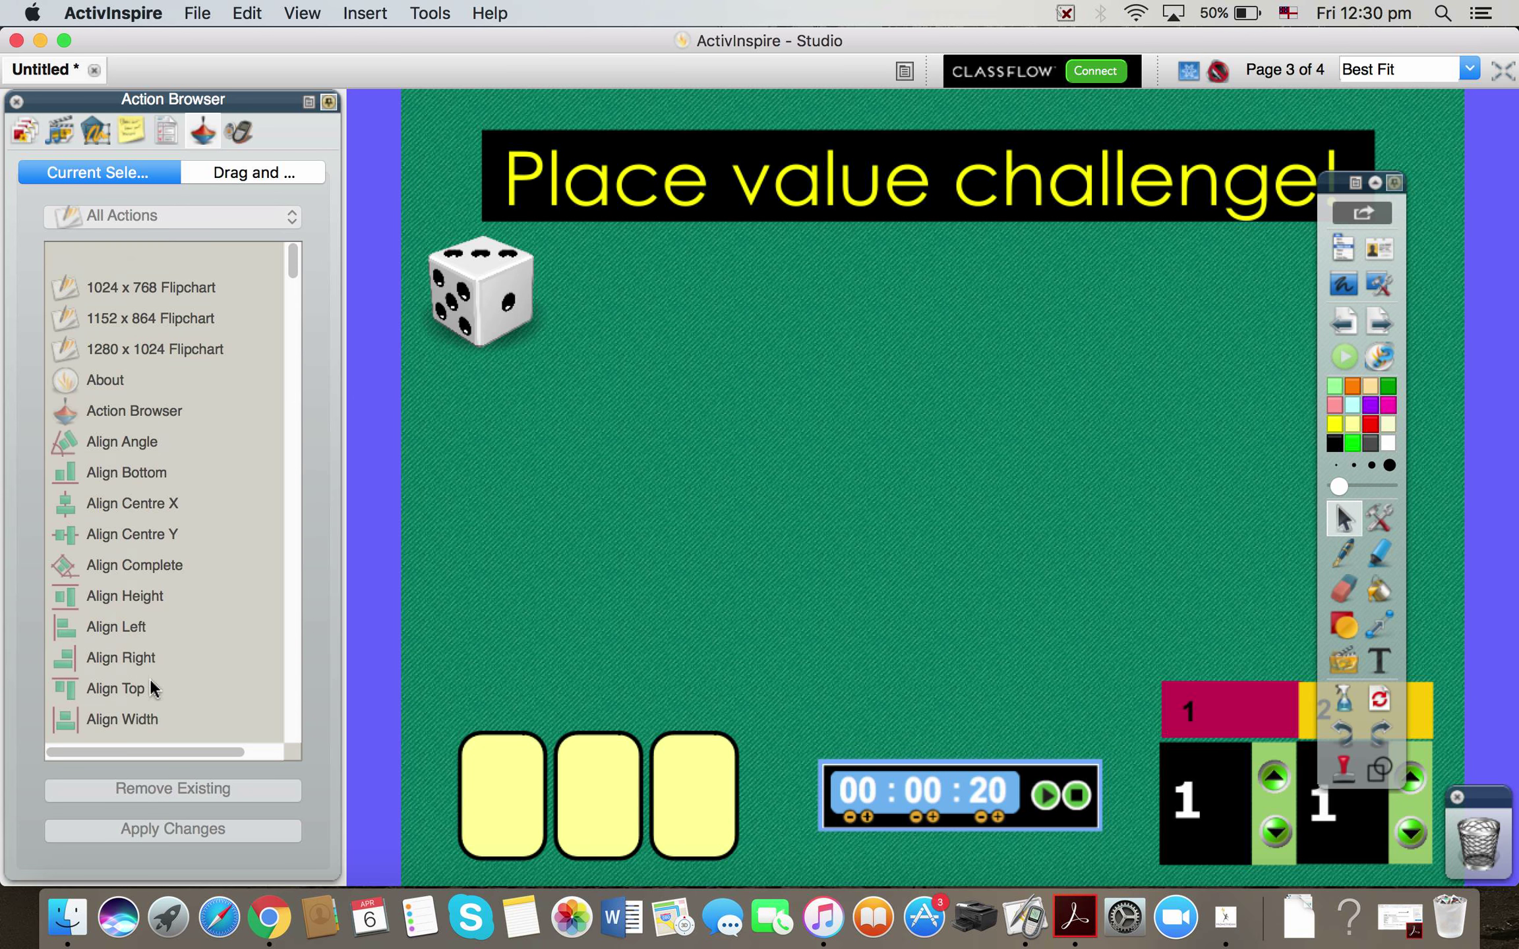
pyautogui.click(486, 310)
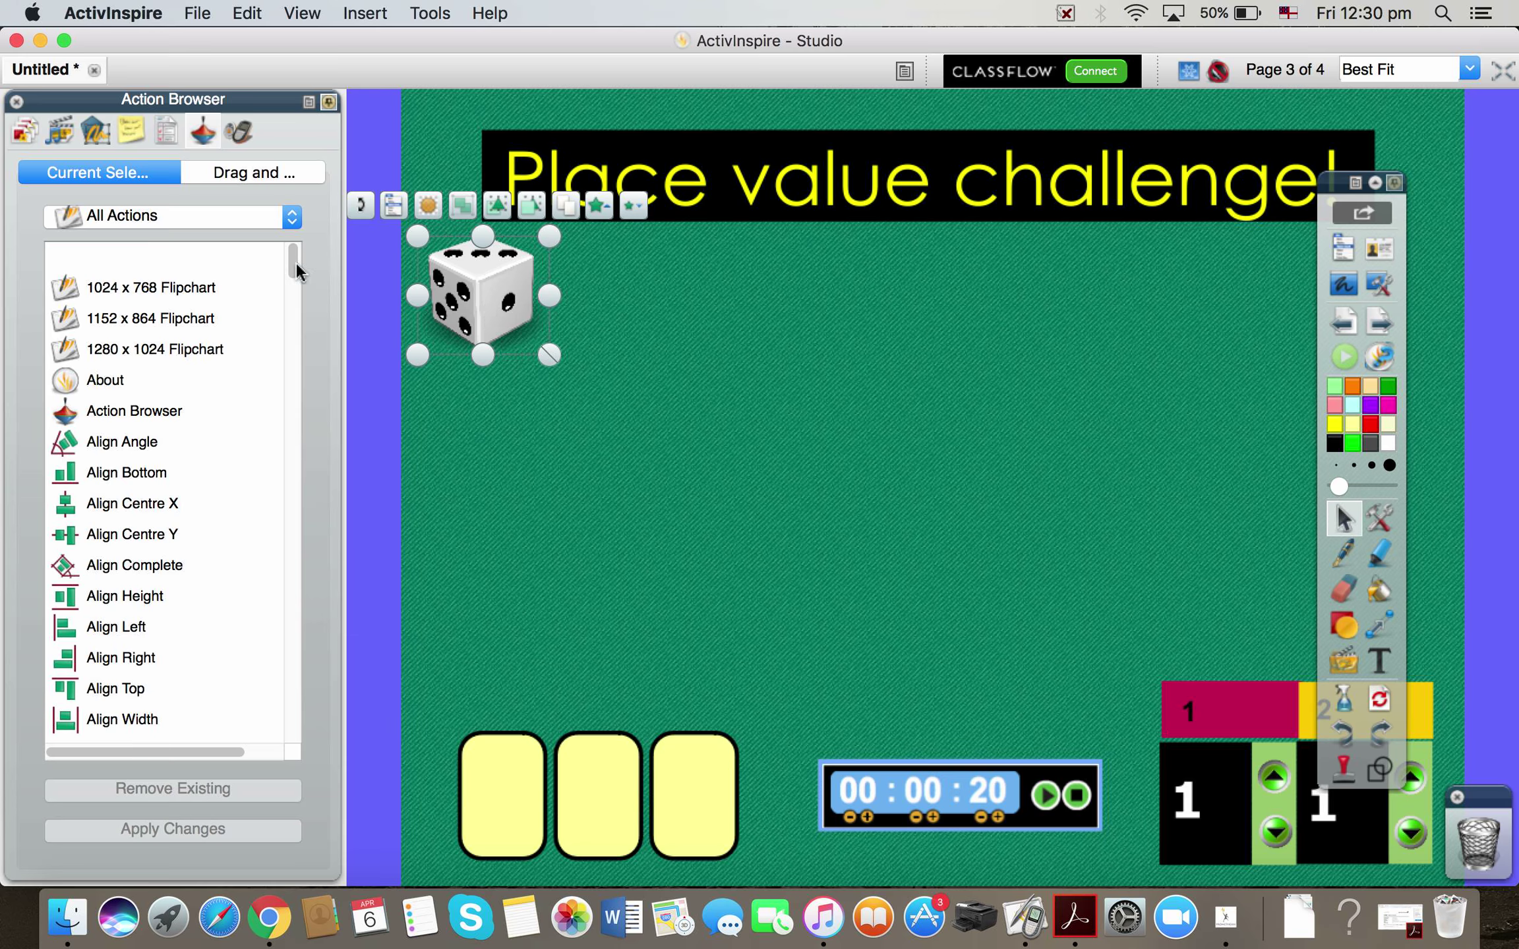
# Assign the Dice Roller action to the selected die and apply the change.
pyautogui.moveTo(293, 261); pyautogui.dragTo(297, 353)
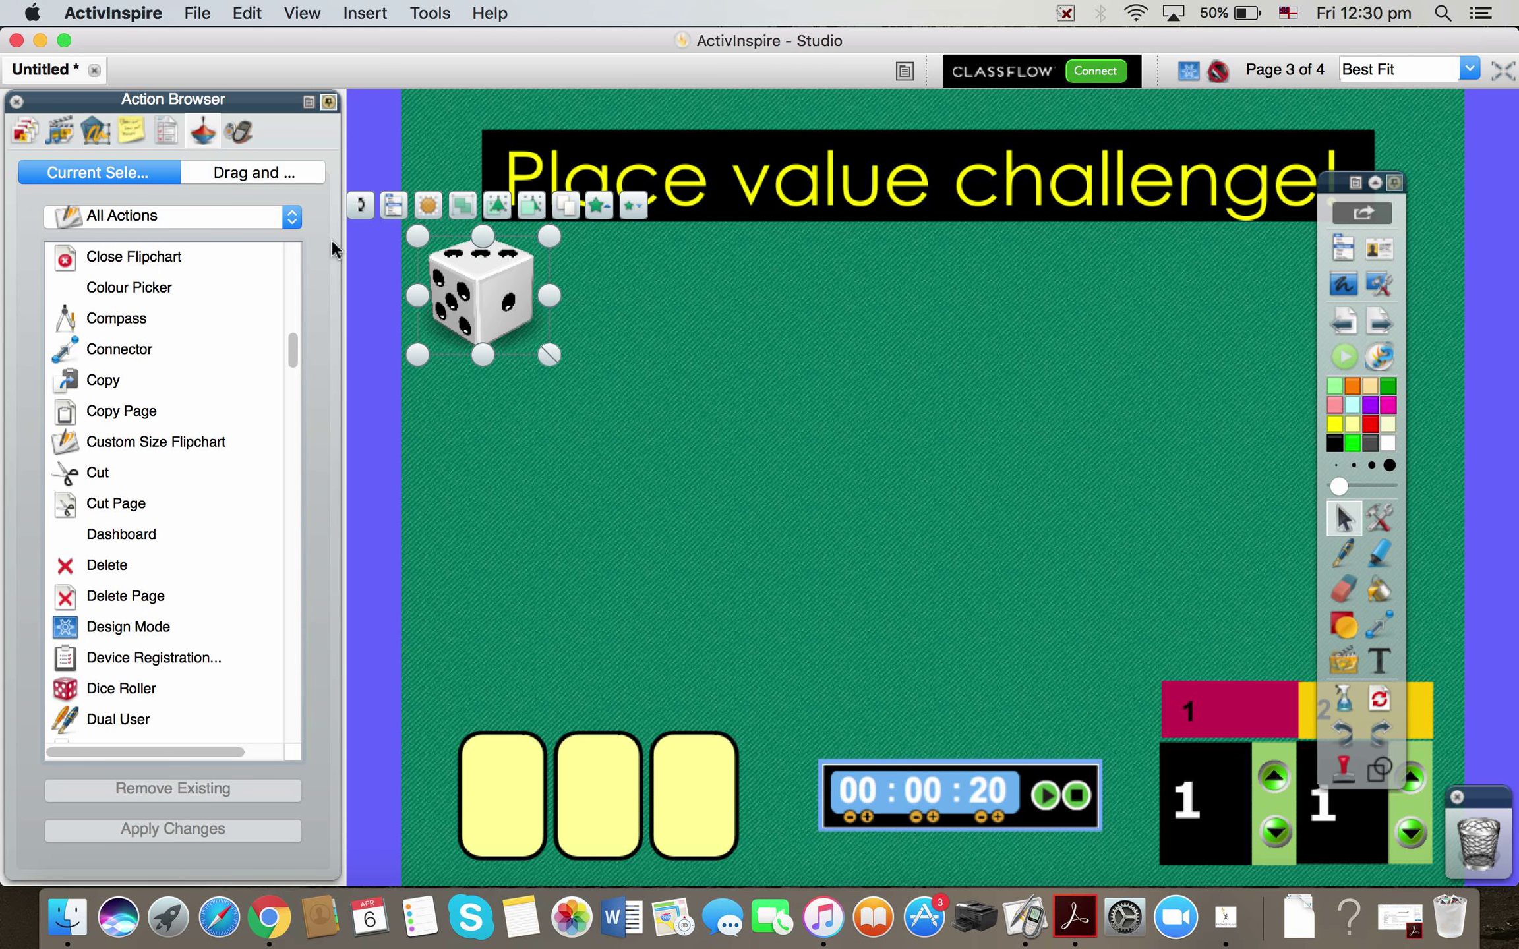
pyautogui.click(292, 218)
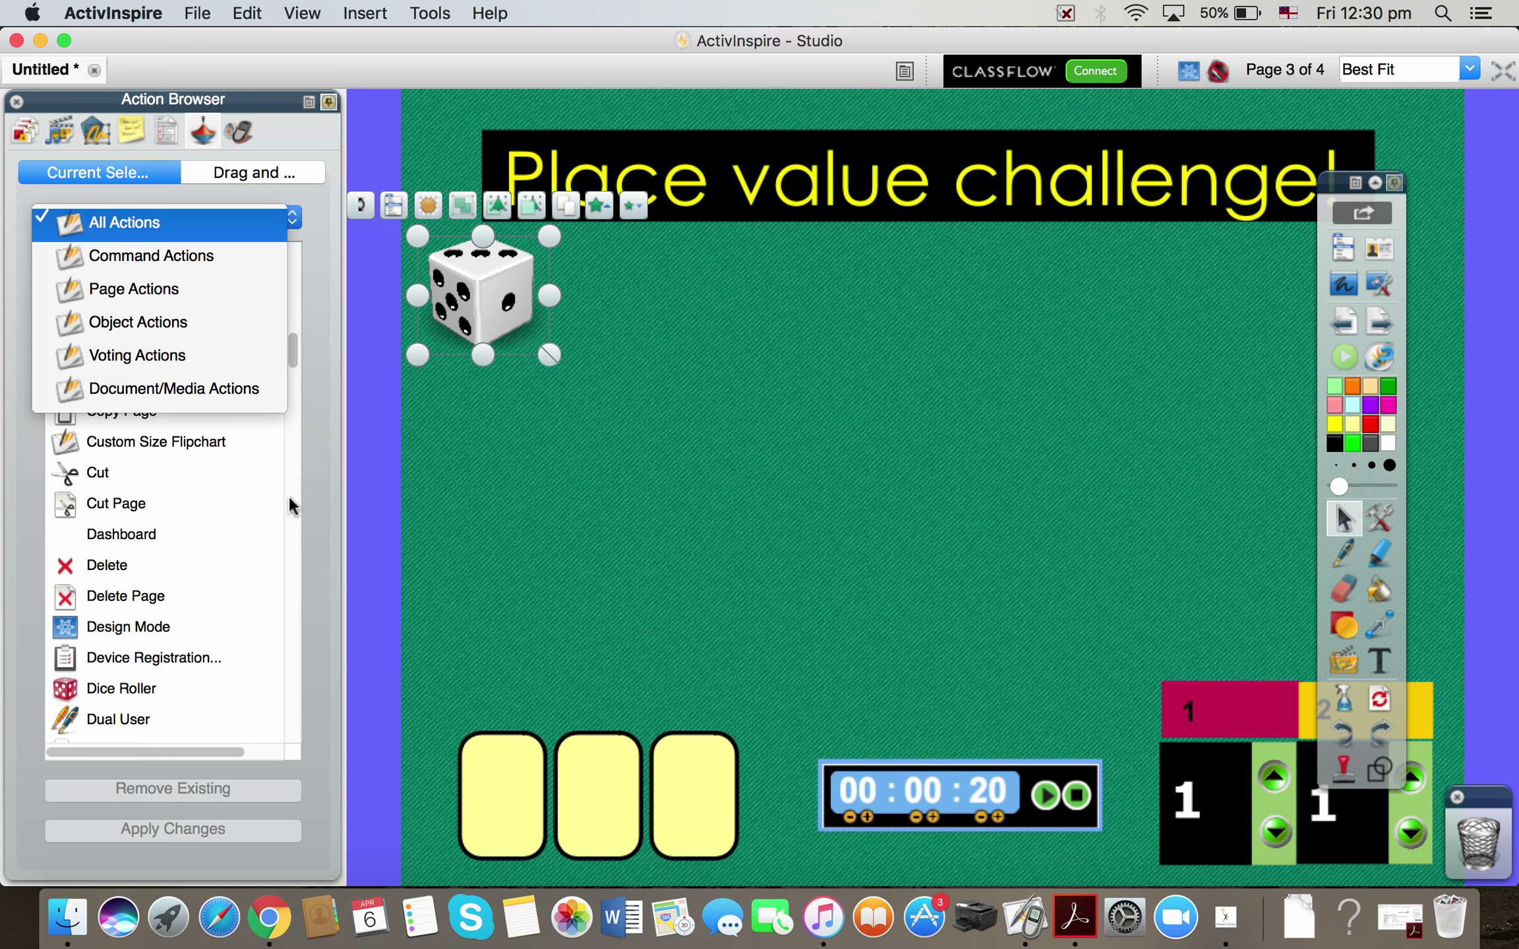
pyautogui.click(294, 602)
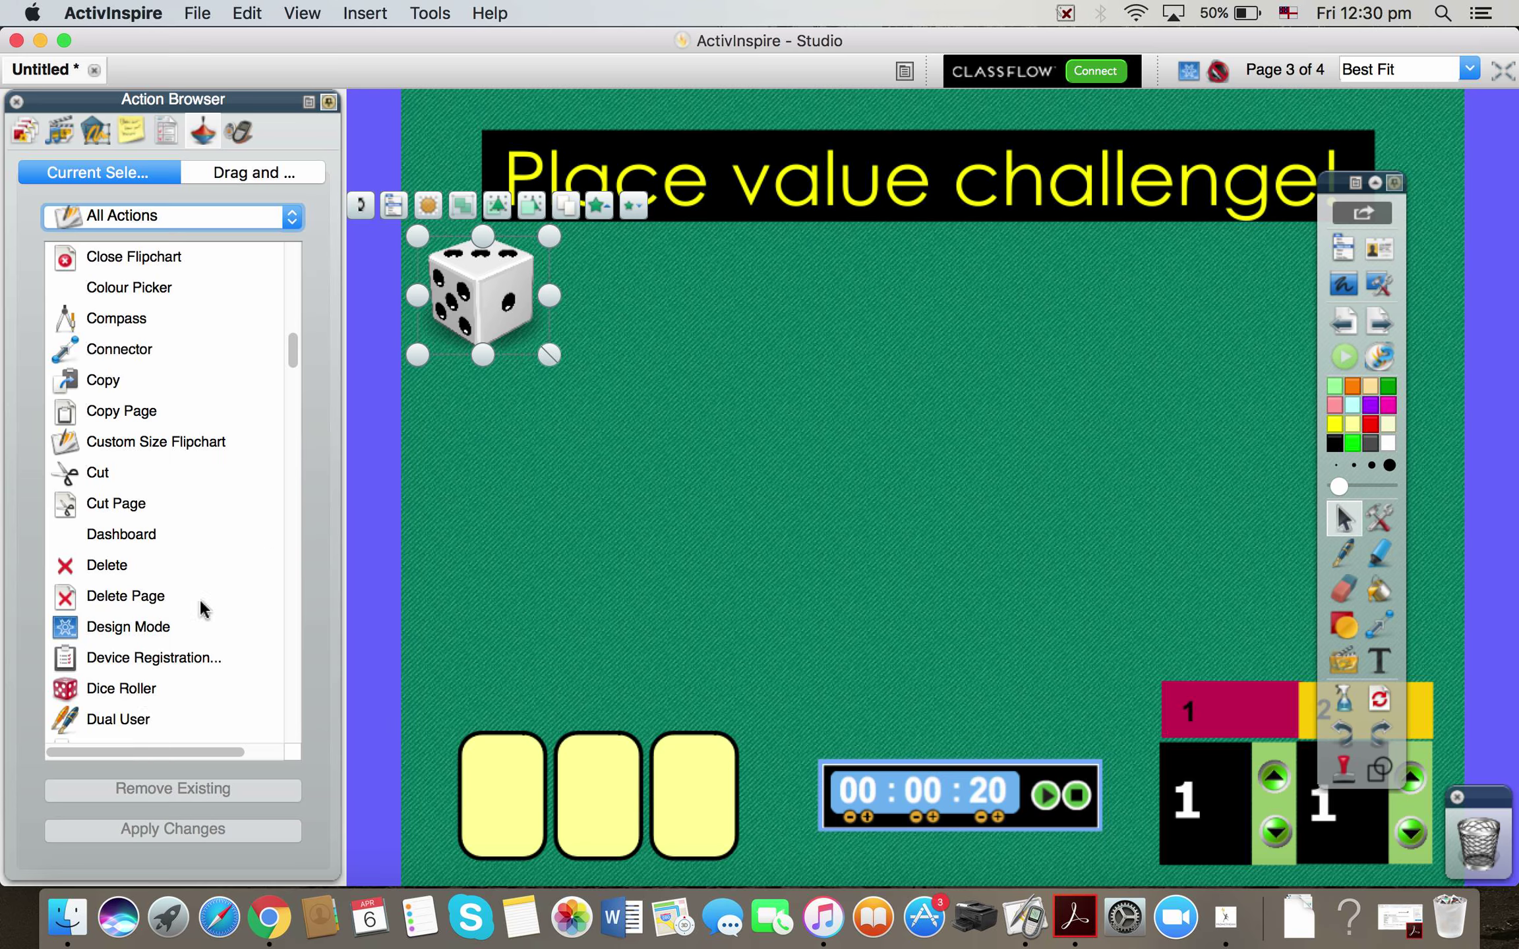
pyautogui.click(144, 693)
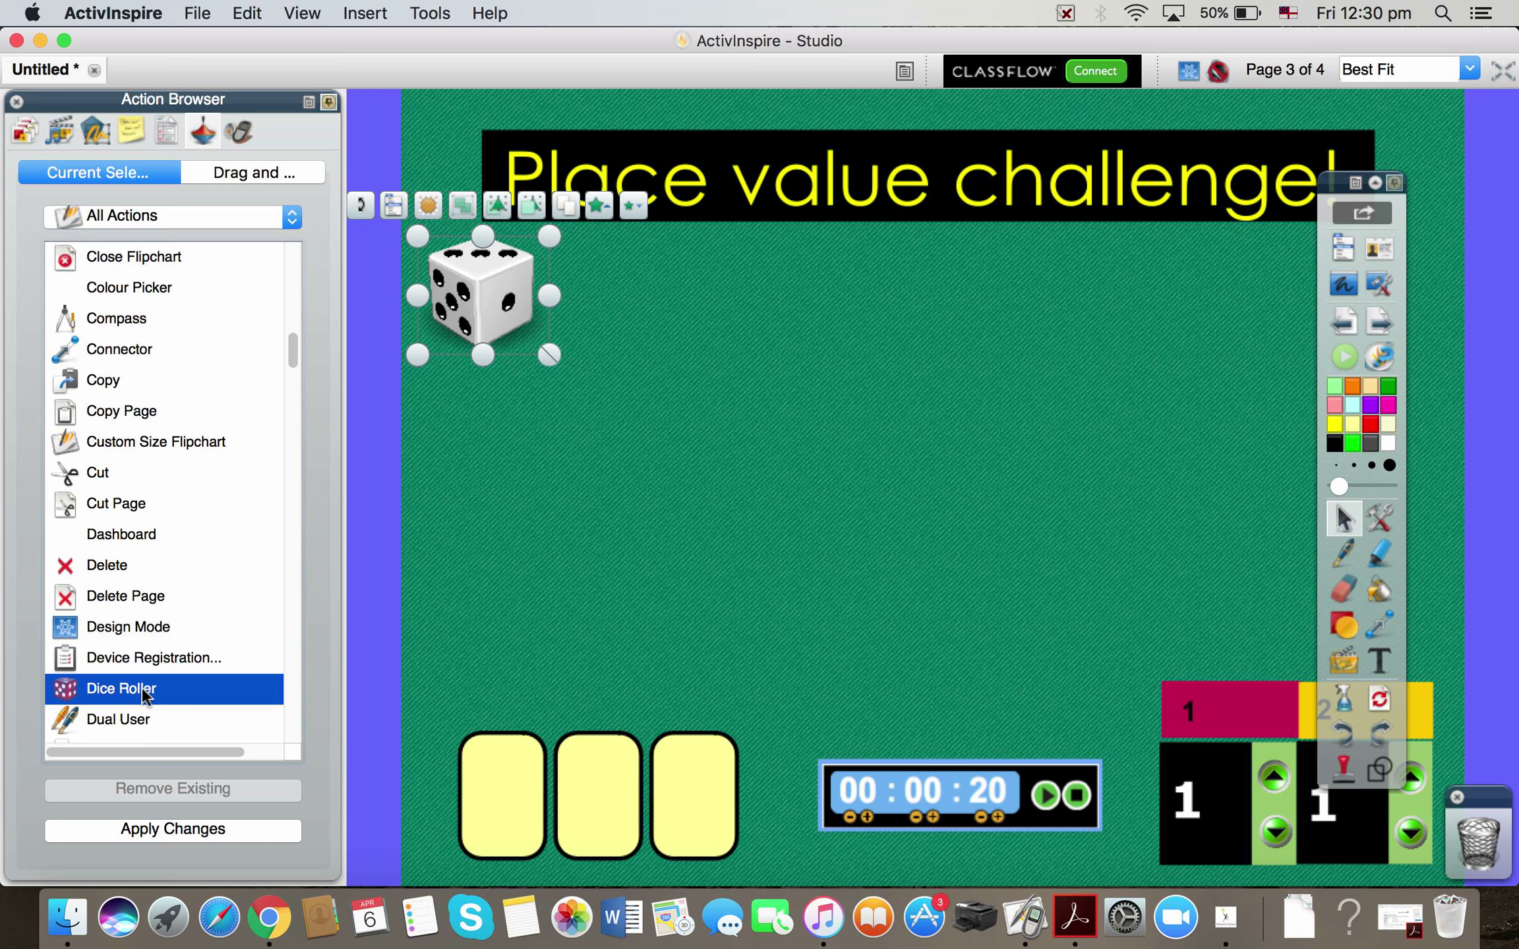
pyautogui.click(165, 832)
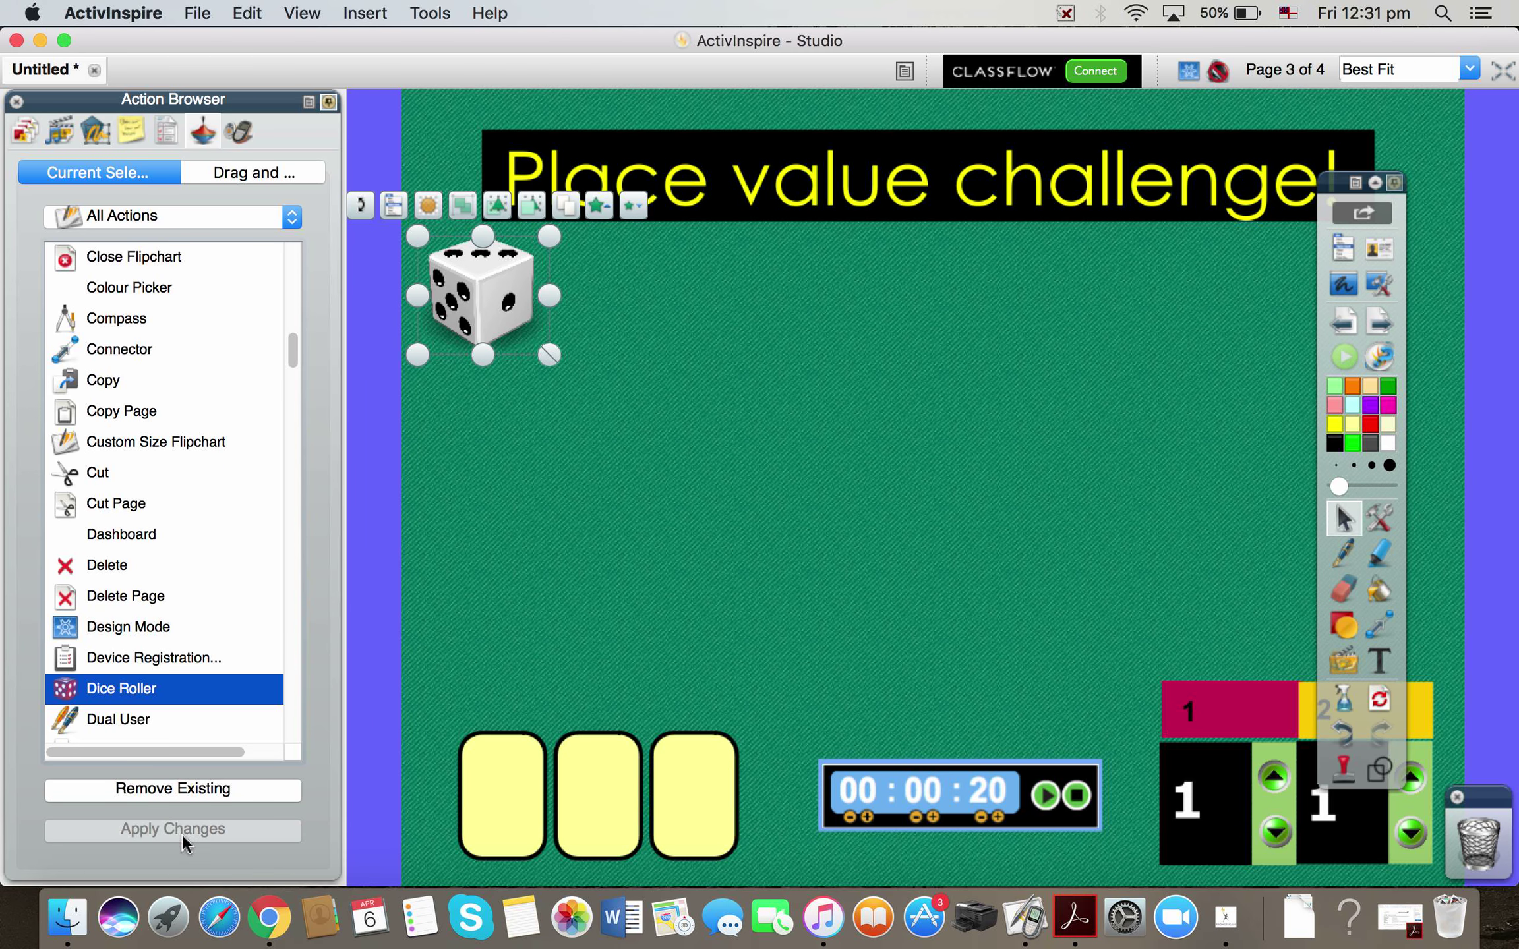
# Test the die's action by launching the Dice Roller from it, pin the browser open again and close the roller.
pyautogui.click(493, 454)
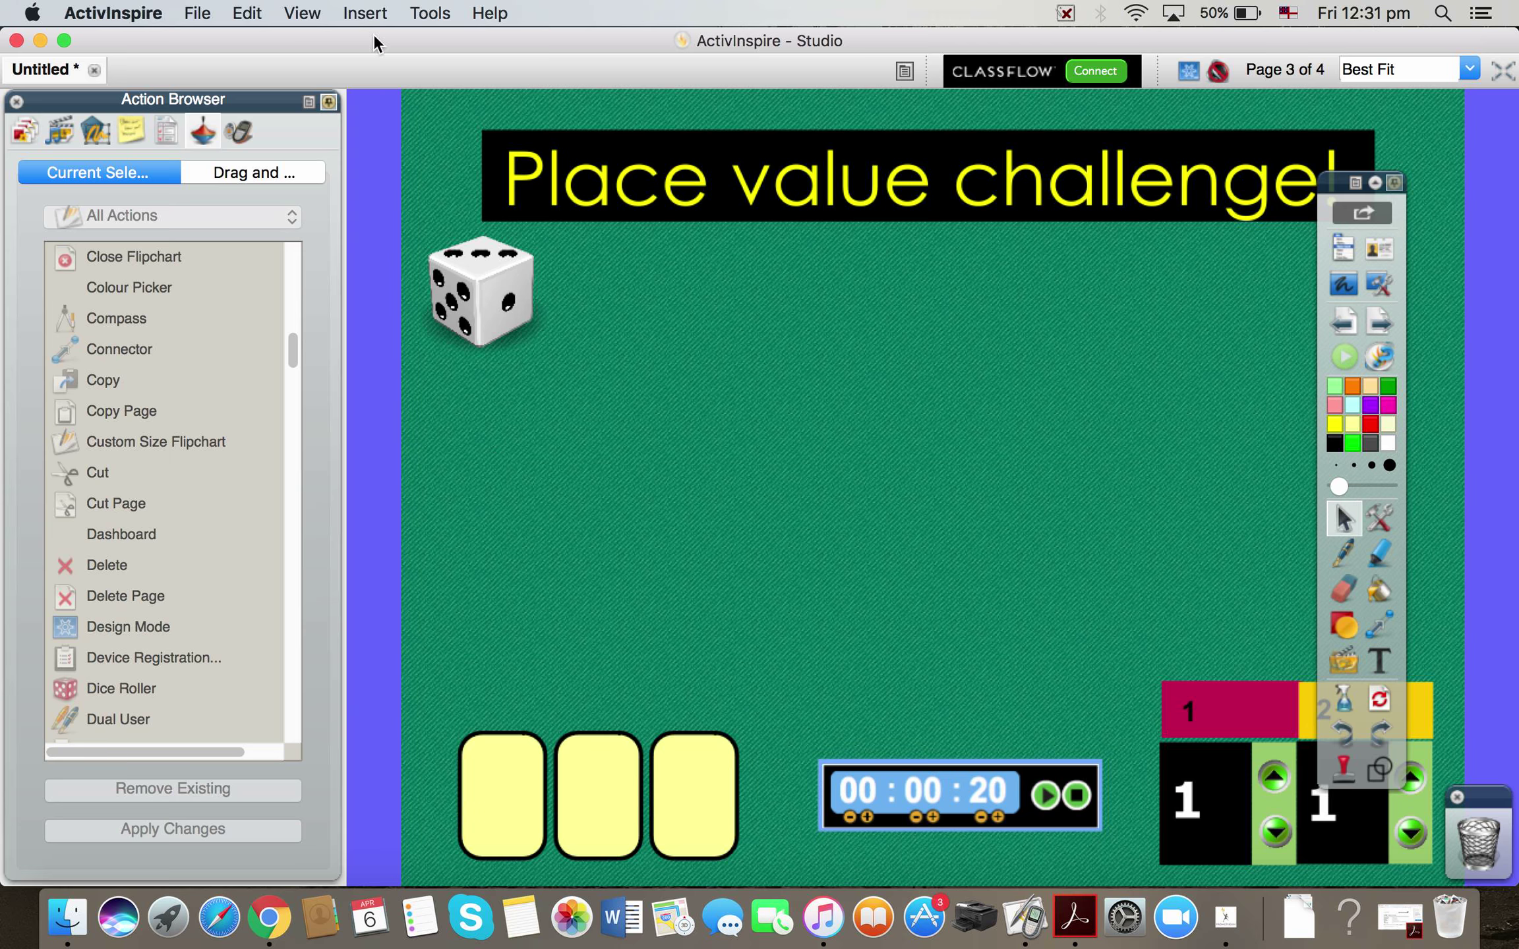
pyautogui.click(329, 101)
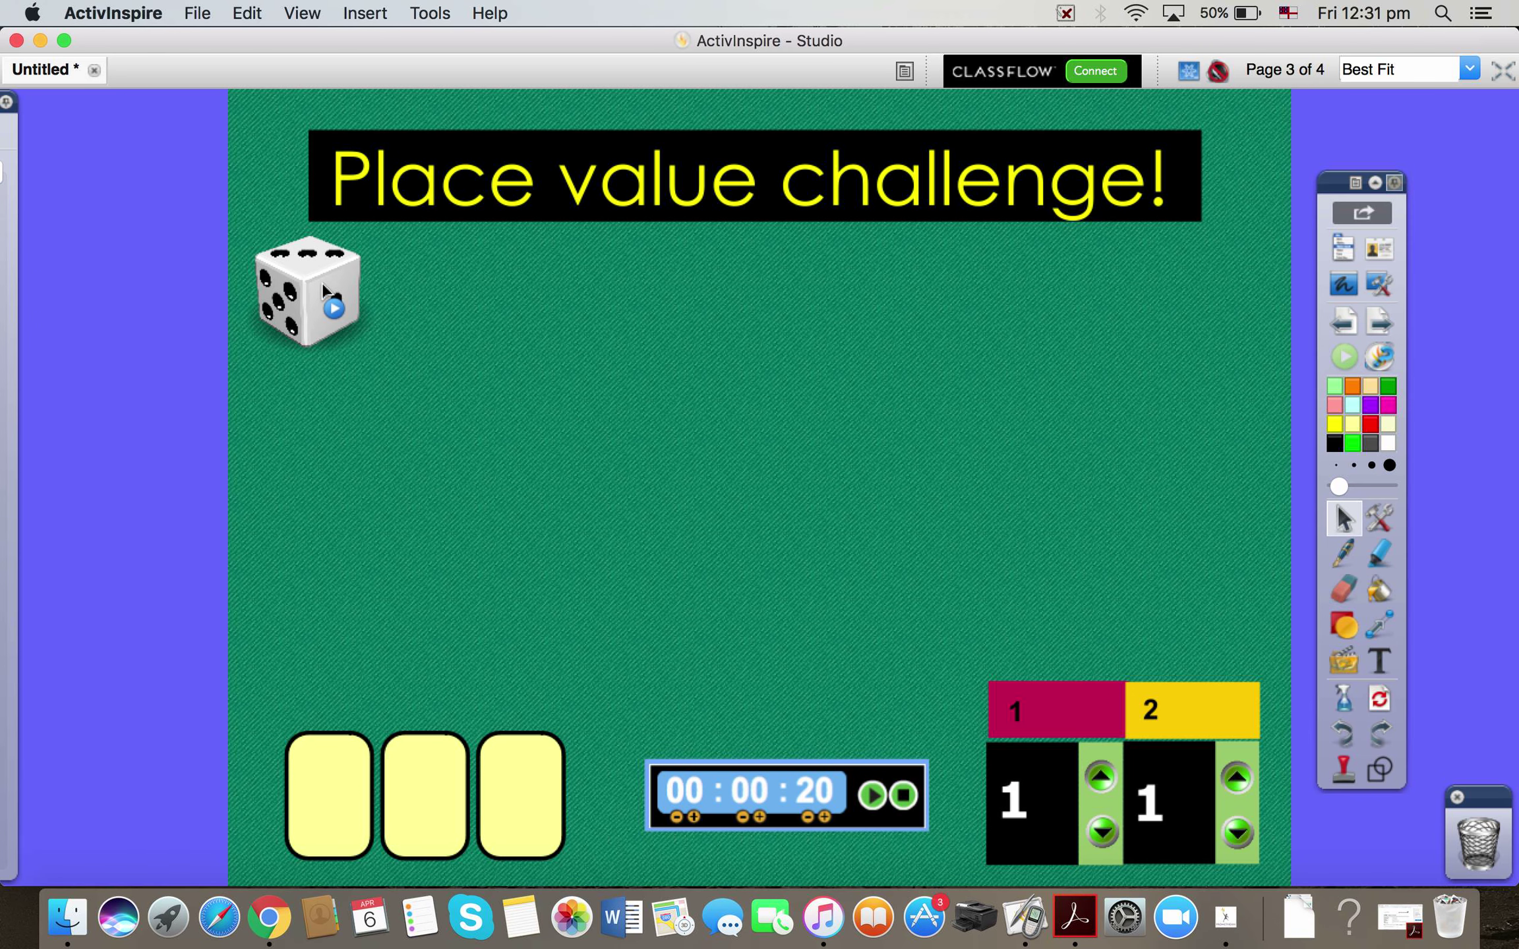
pyautogui.click(321, 284)
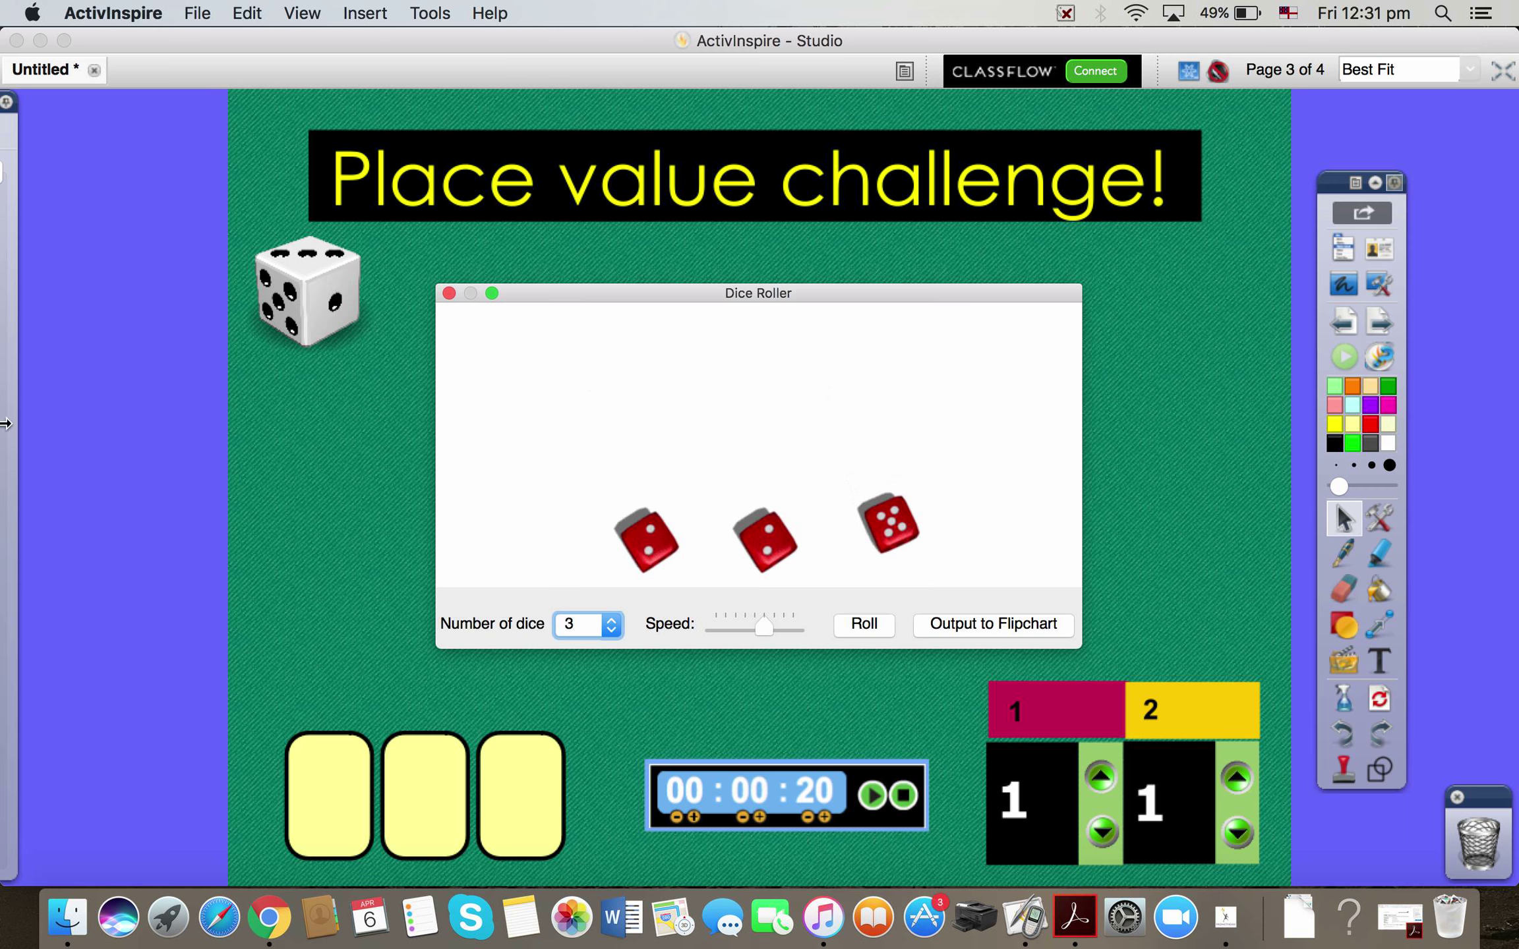
pyautogui.moveTo(4, 411)
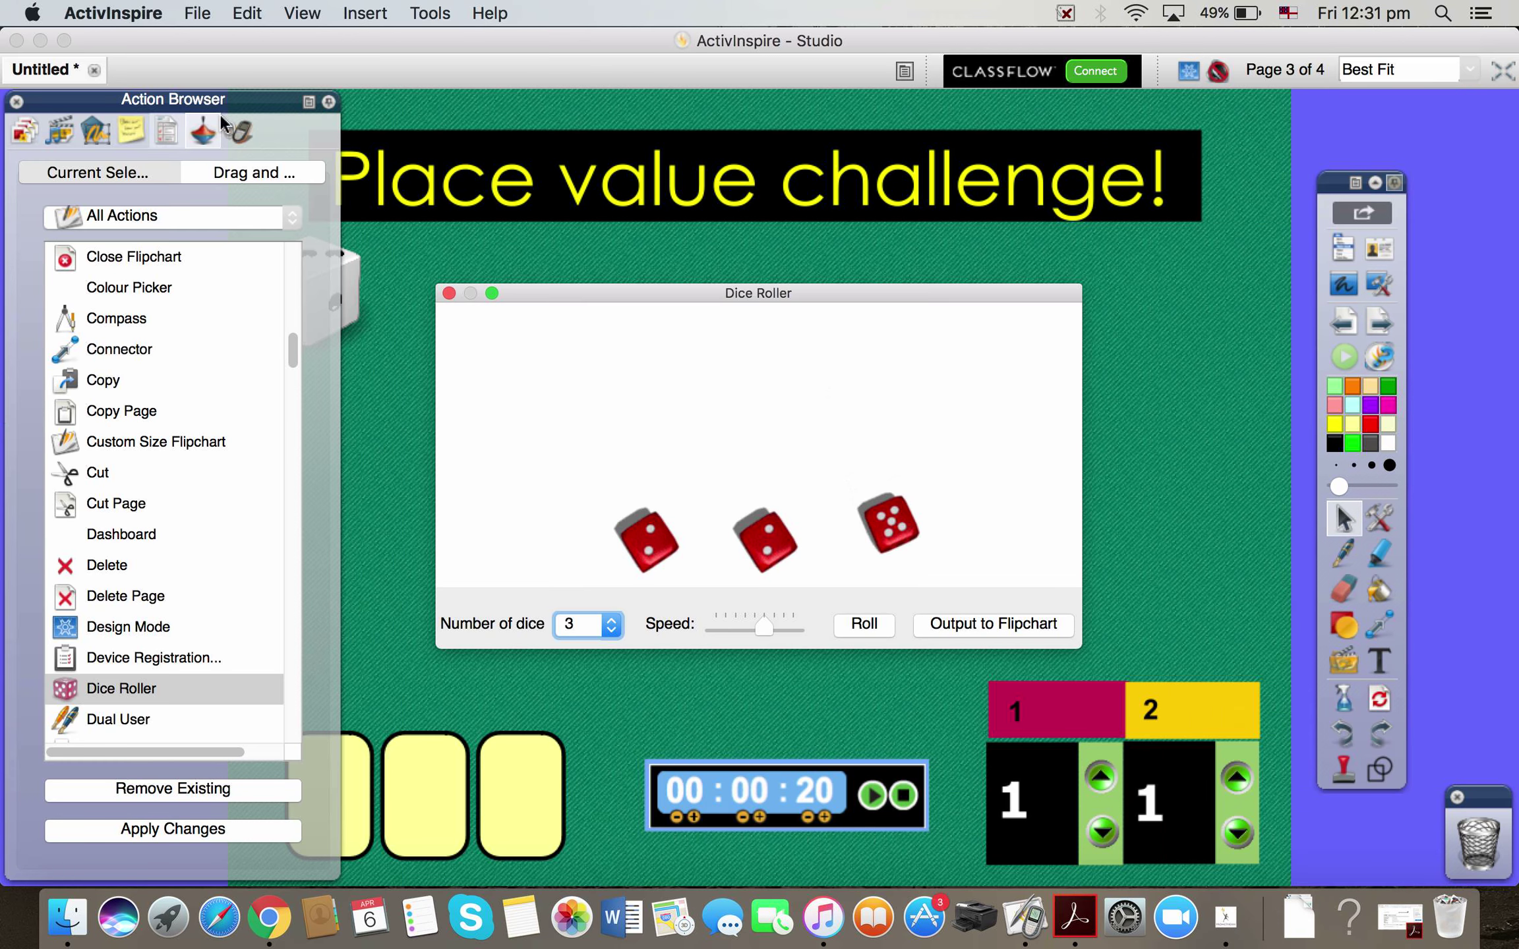
pyautogui.click(329, 102)
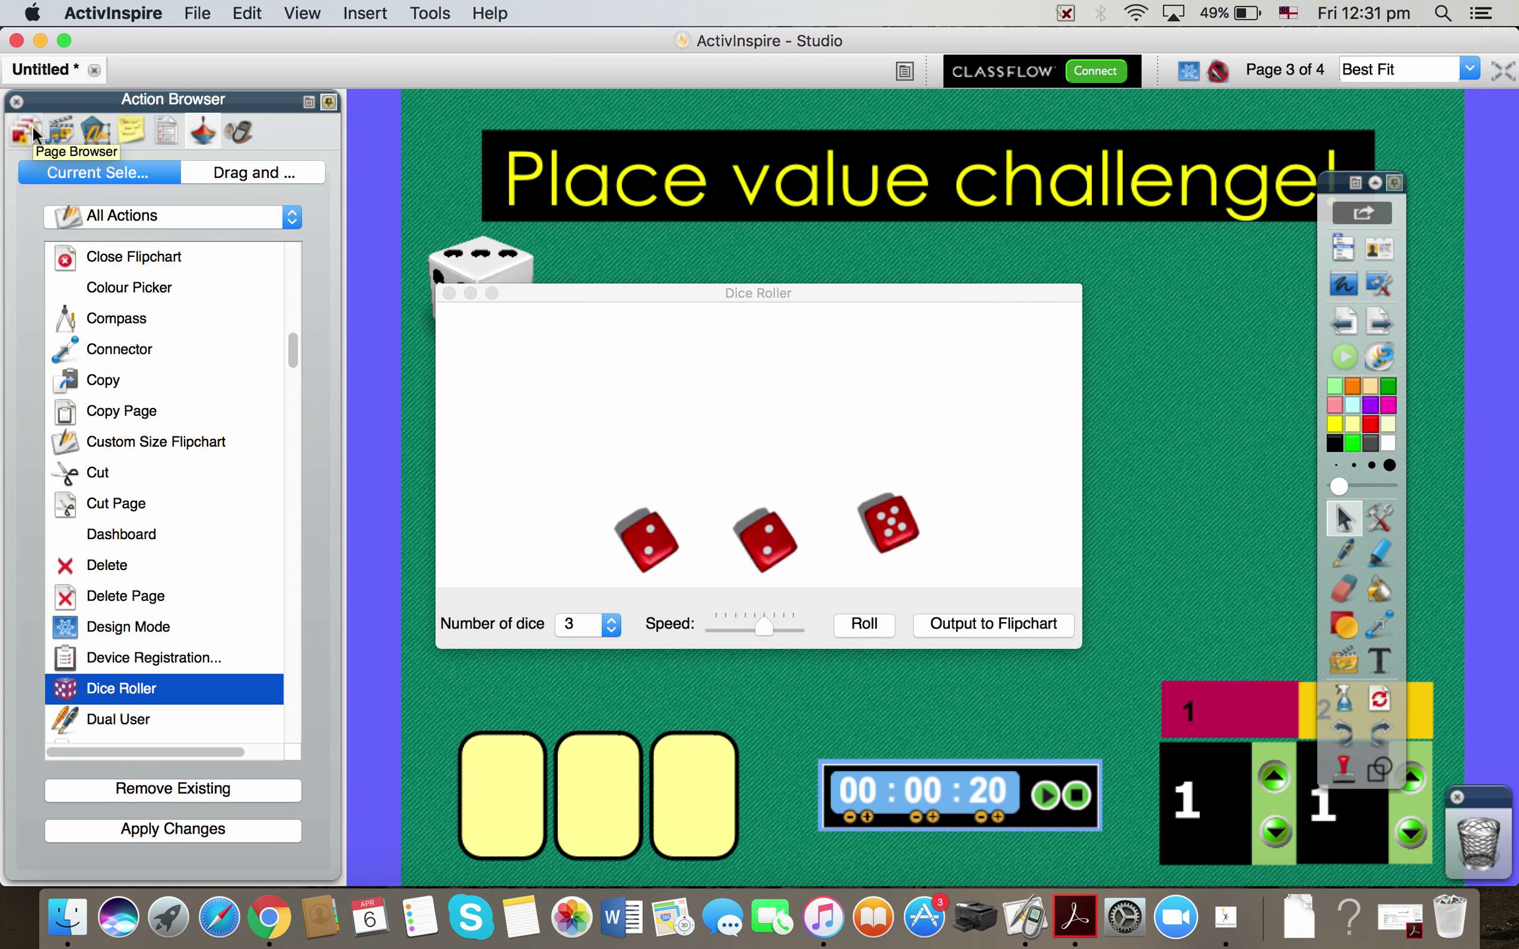
pyautogui.click(449, 294)
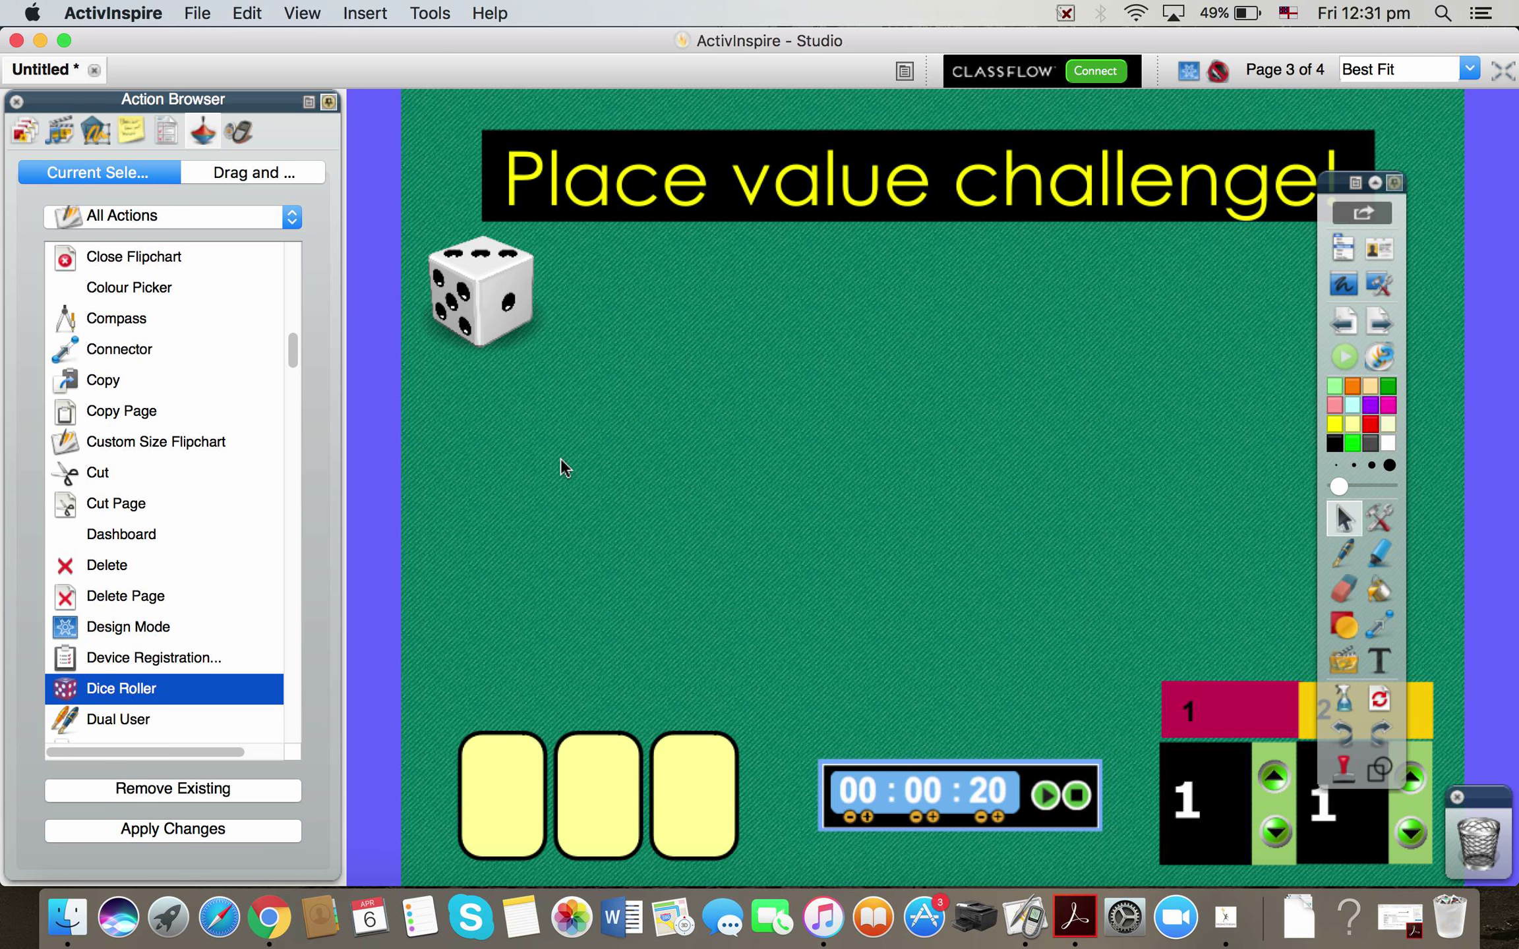
# Switch to the Resource Browser, collapse the Lesson building tools folder and select the Shared Resources folder.
pyautogui.click(58, 133)
pyautogui.click(54, 394)
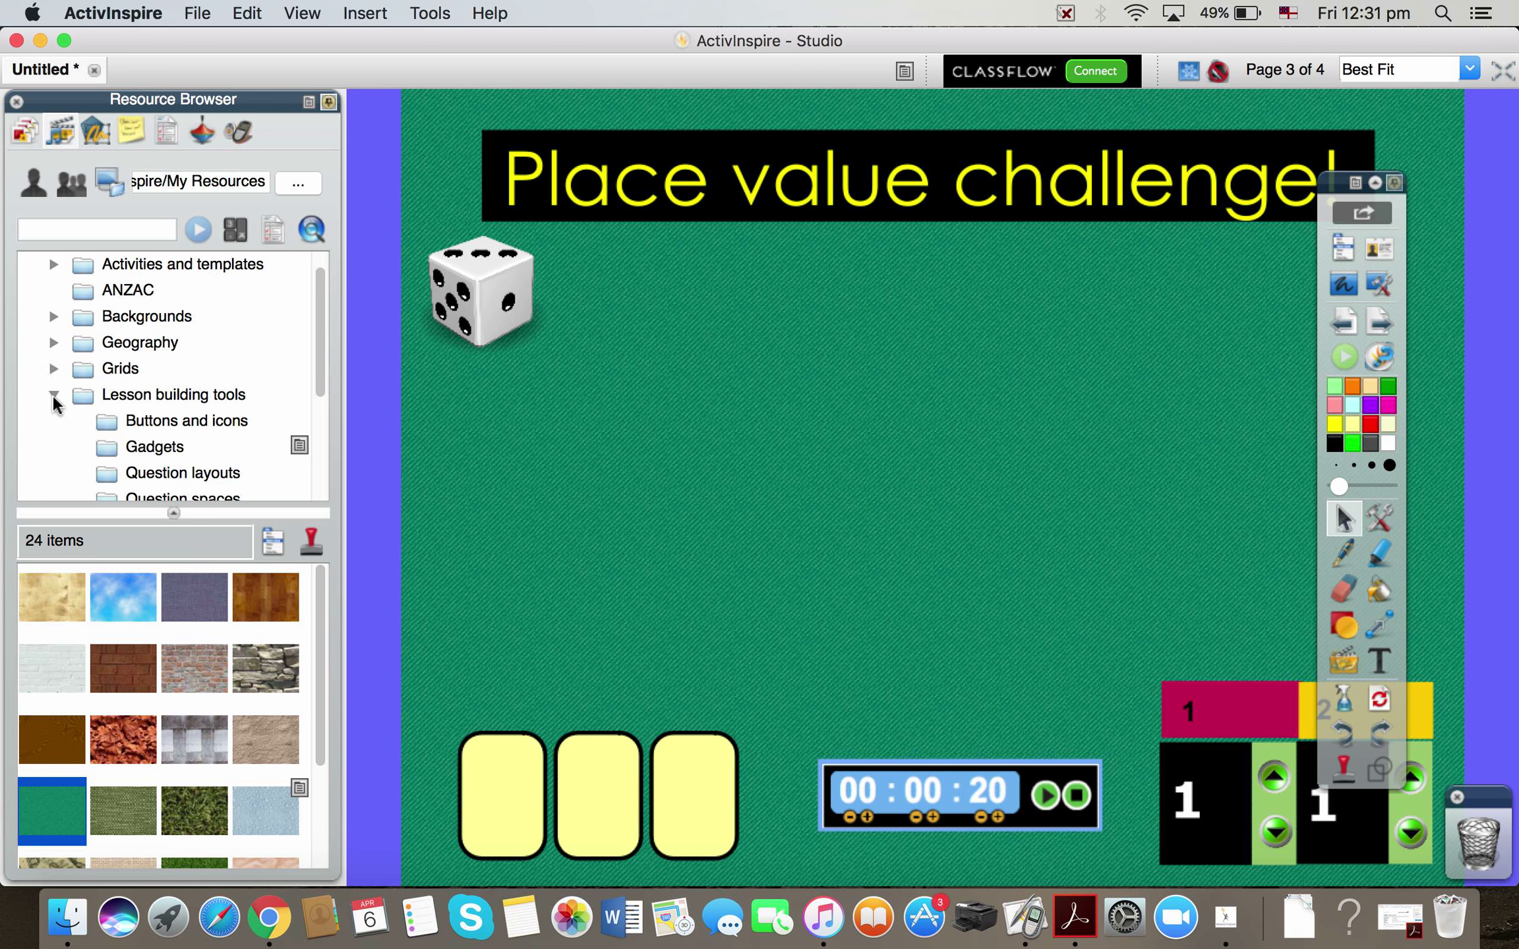
pyautogui.moveTo(323, 387); pyautogui.dragTo(324, 336)
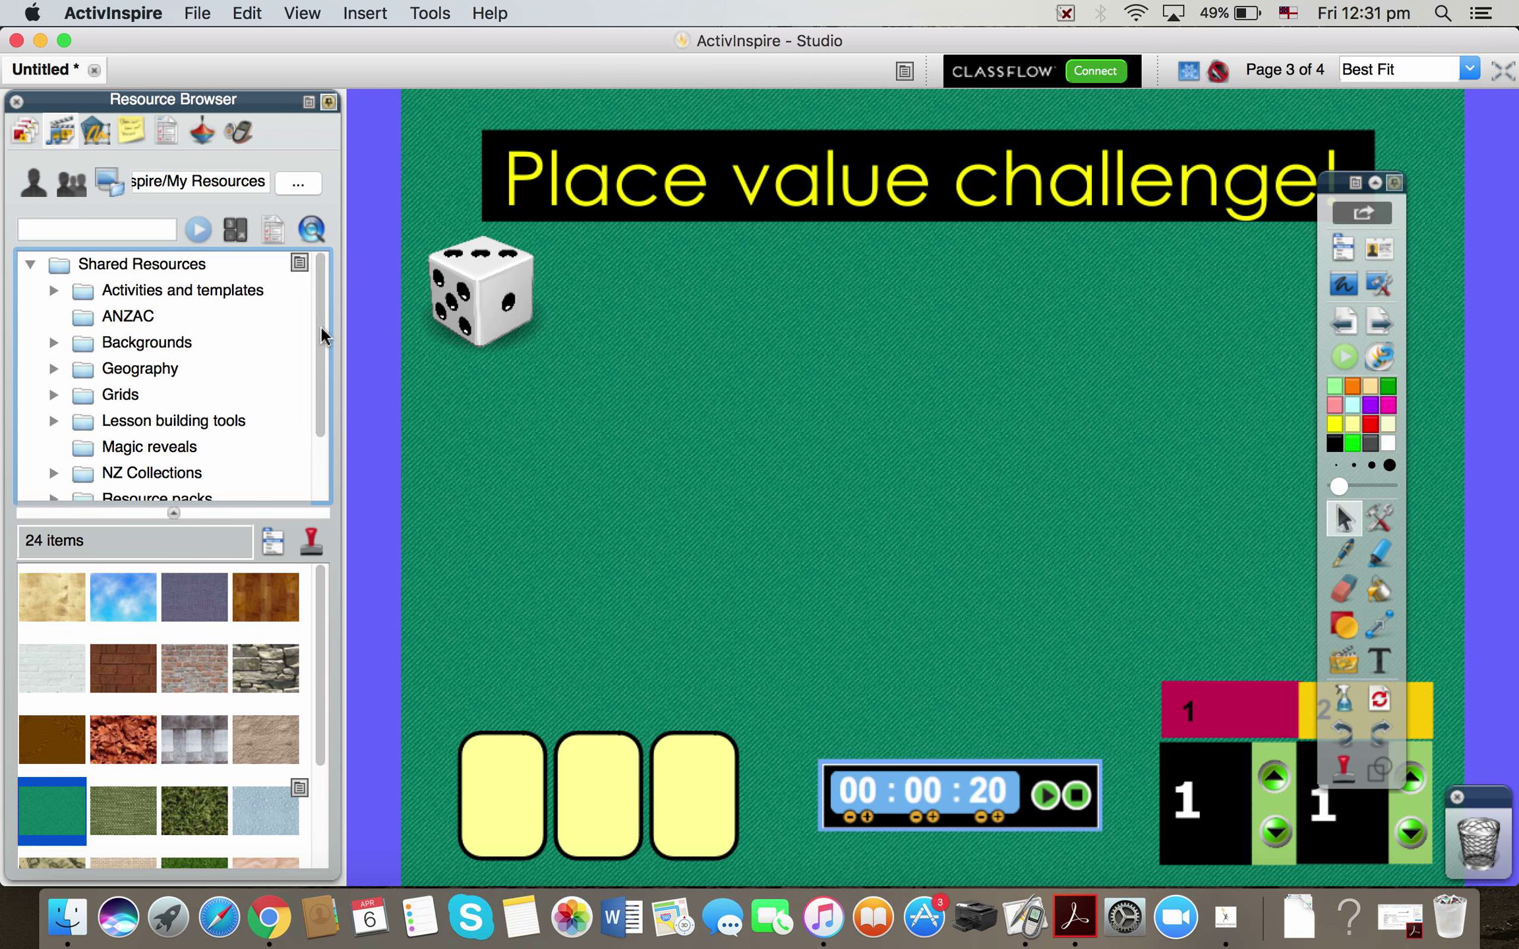
pyautogui.click(167, 266)
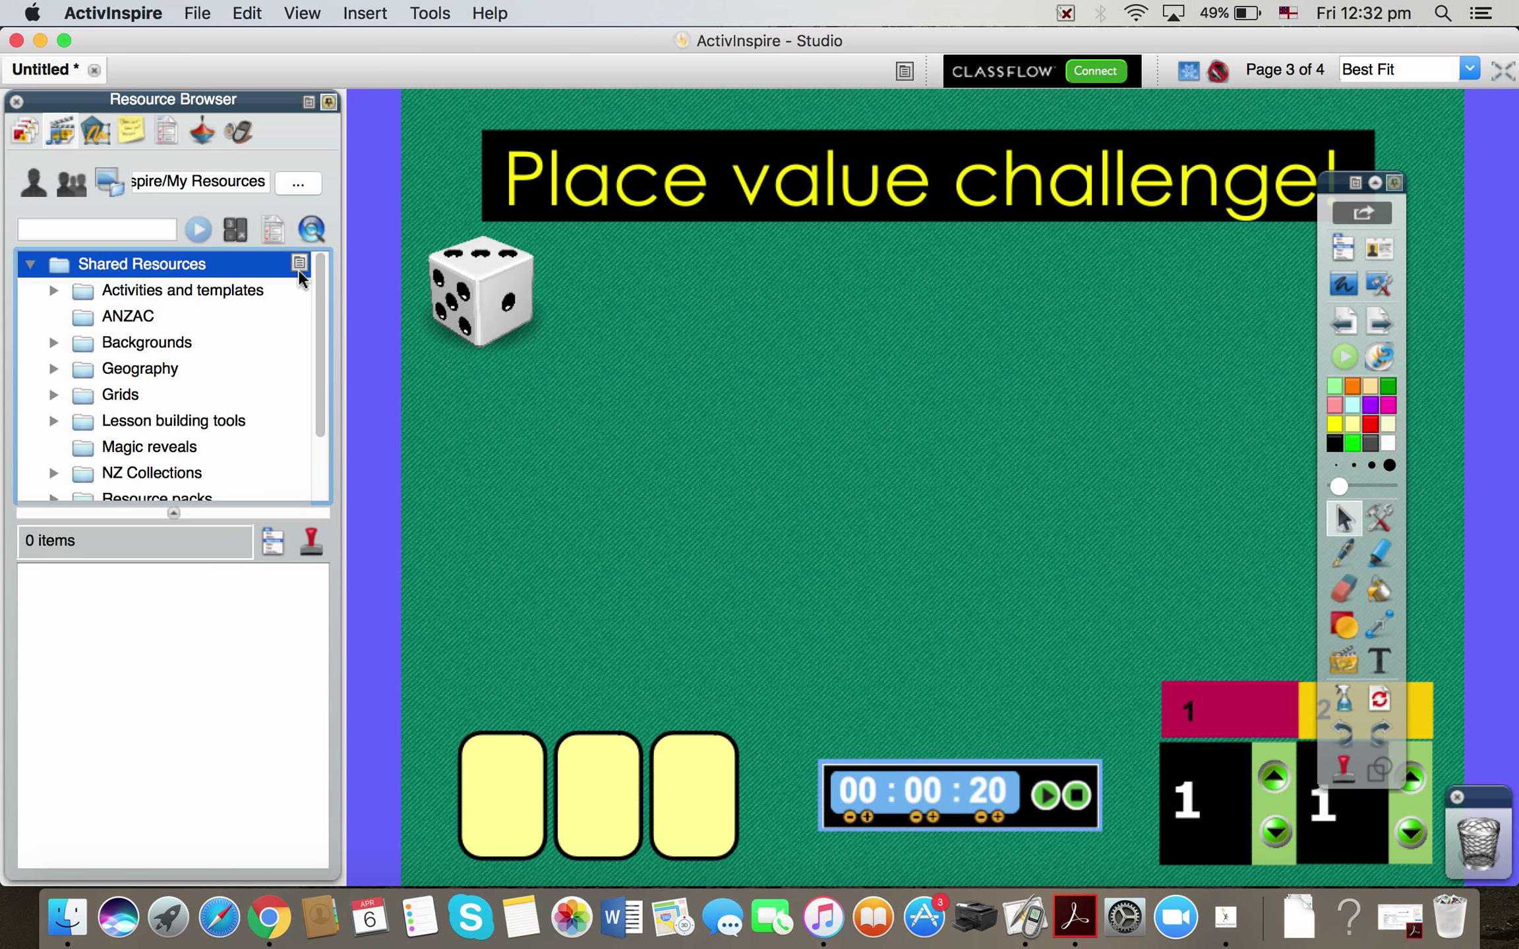
pyautogui.click(258, 300)
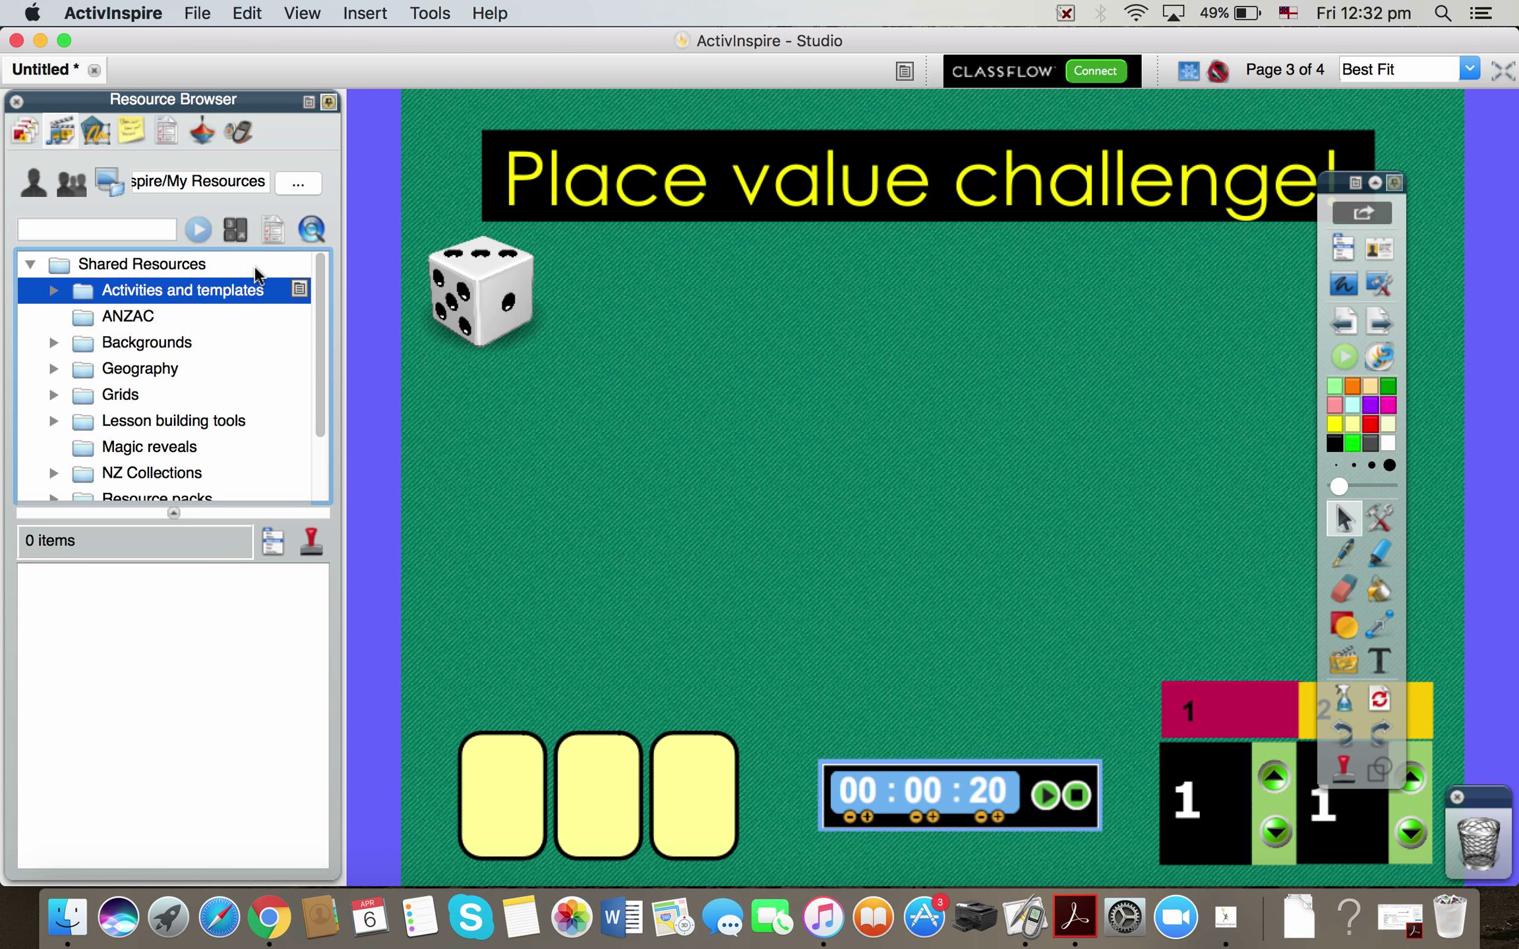
pyautogui.click(258, 271)
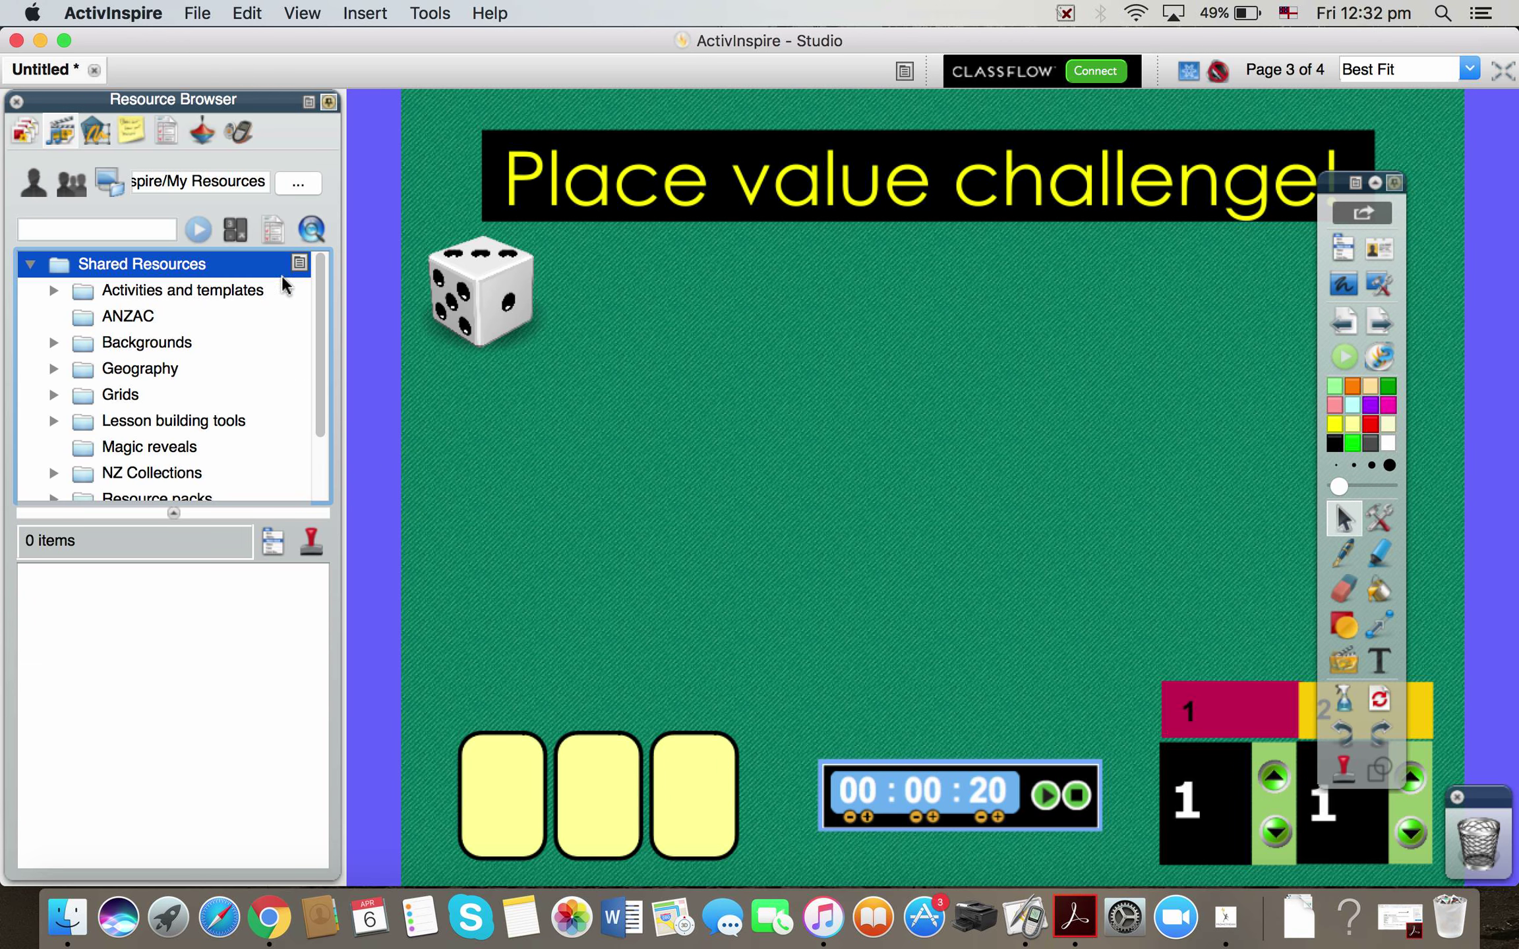
# Create a new folder named My stuff inside Shared Resources.
pyautogui.click(300, 265)
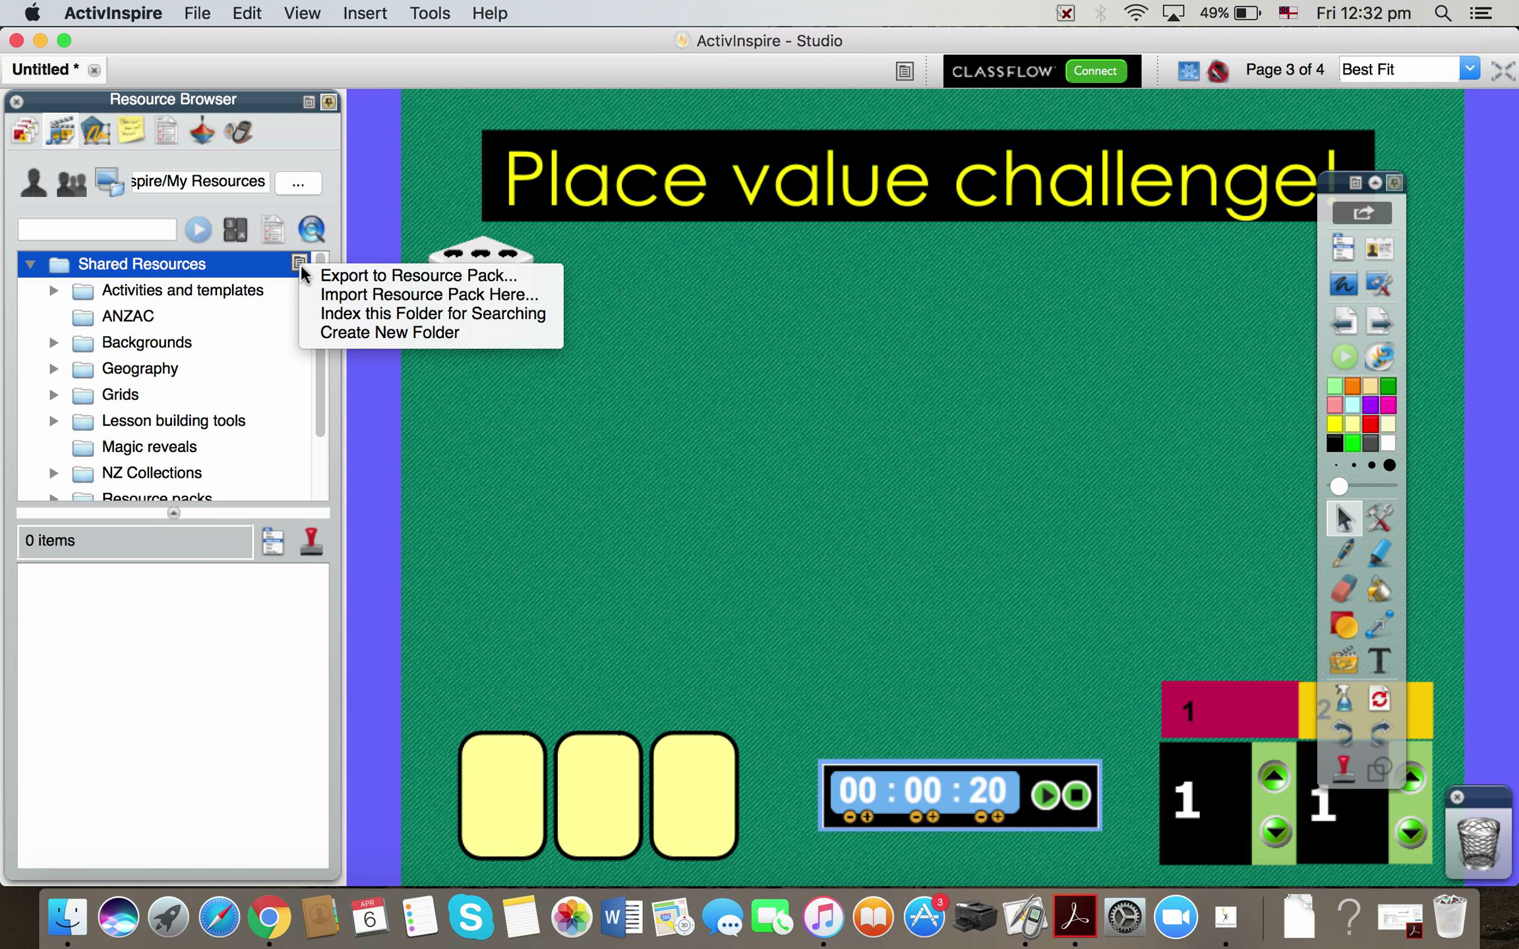
pyautogui.click(388, 335)
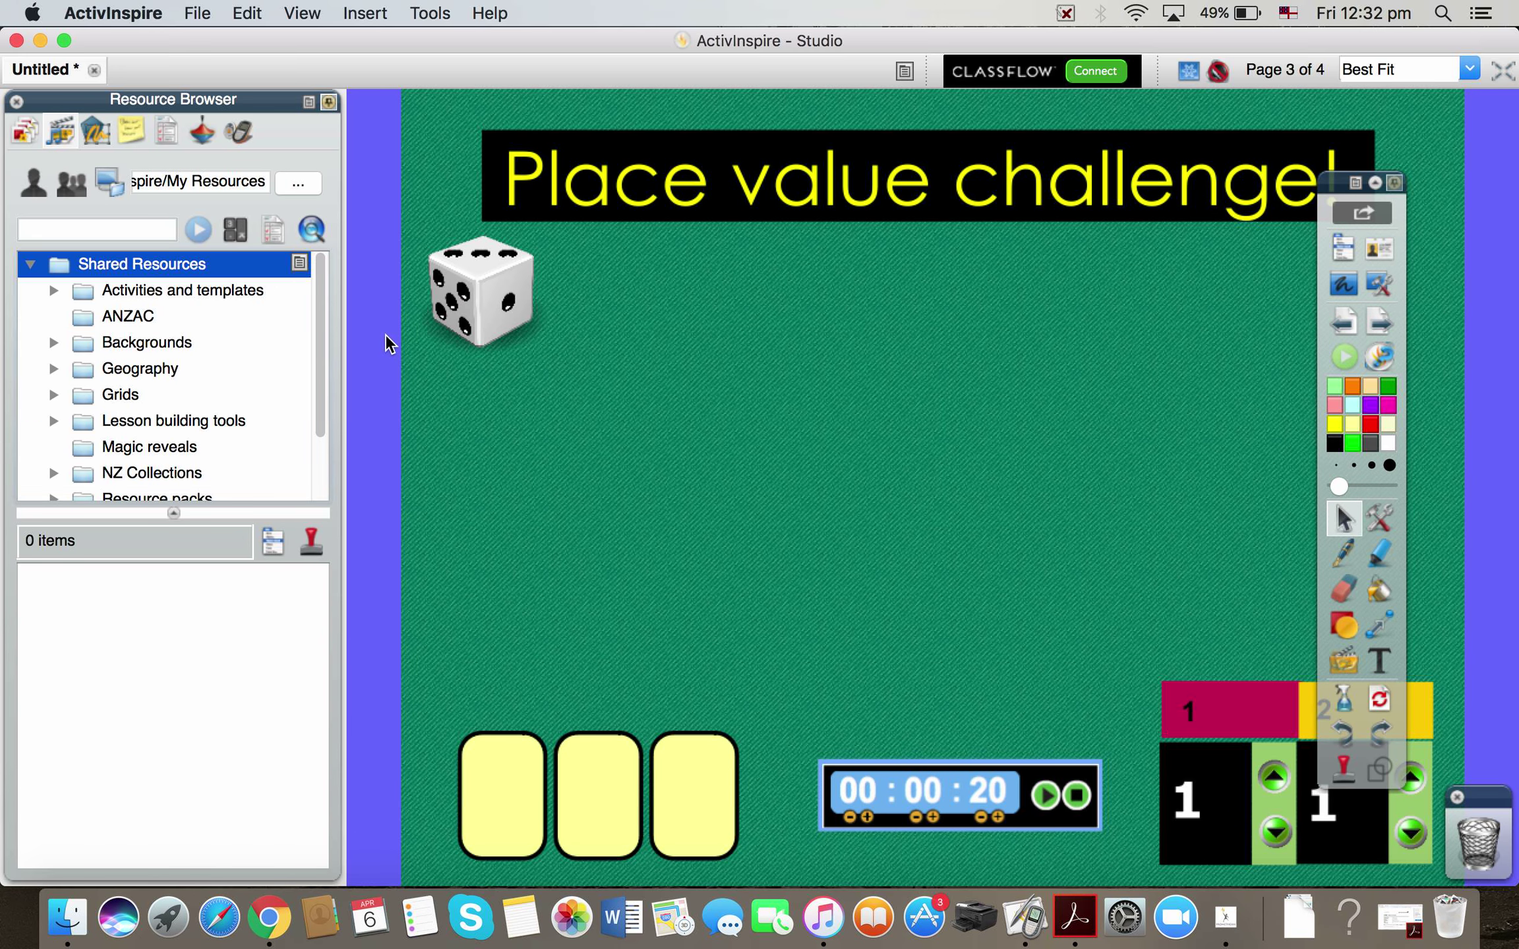
pyautogui.write('My stuff')
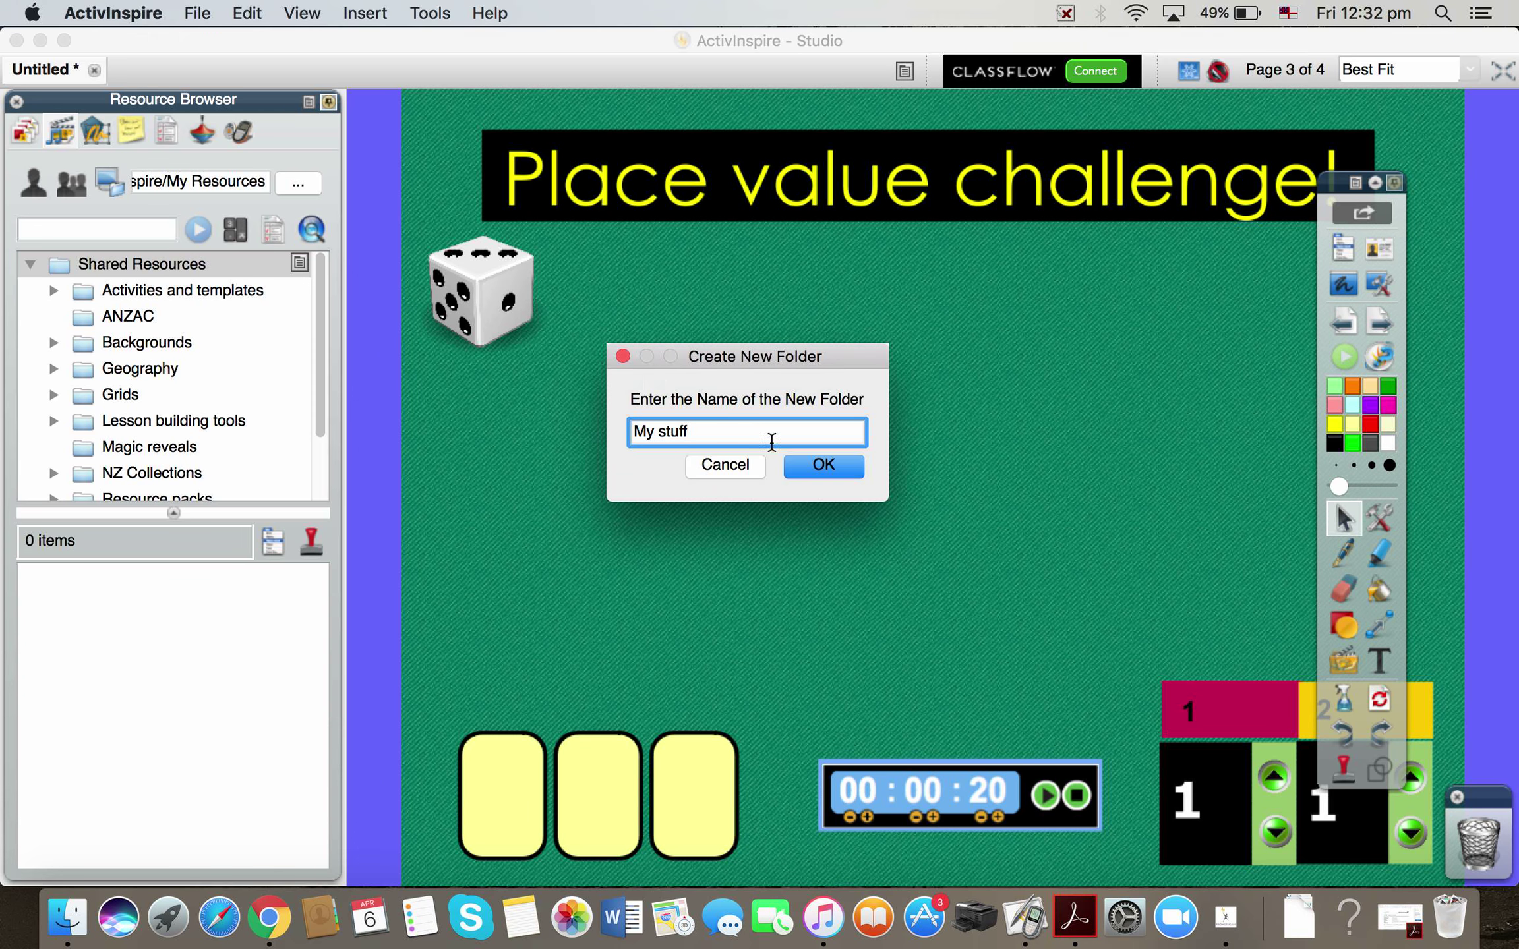
pyautogui.click(799, 465)
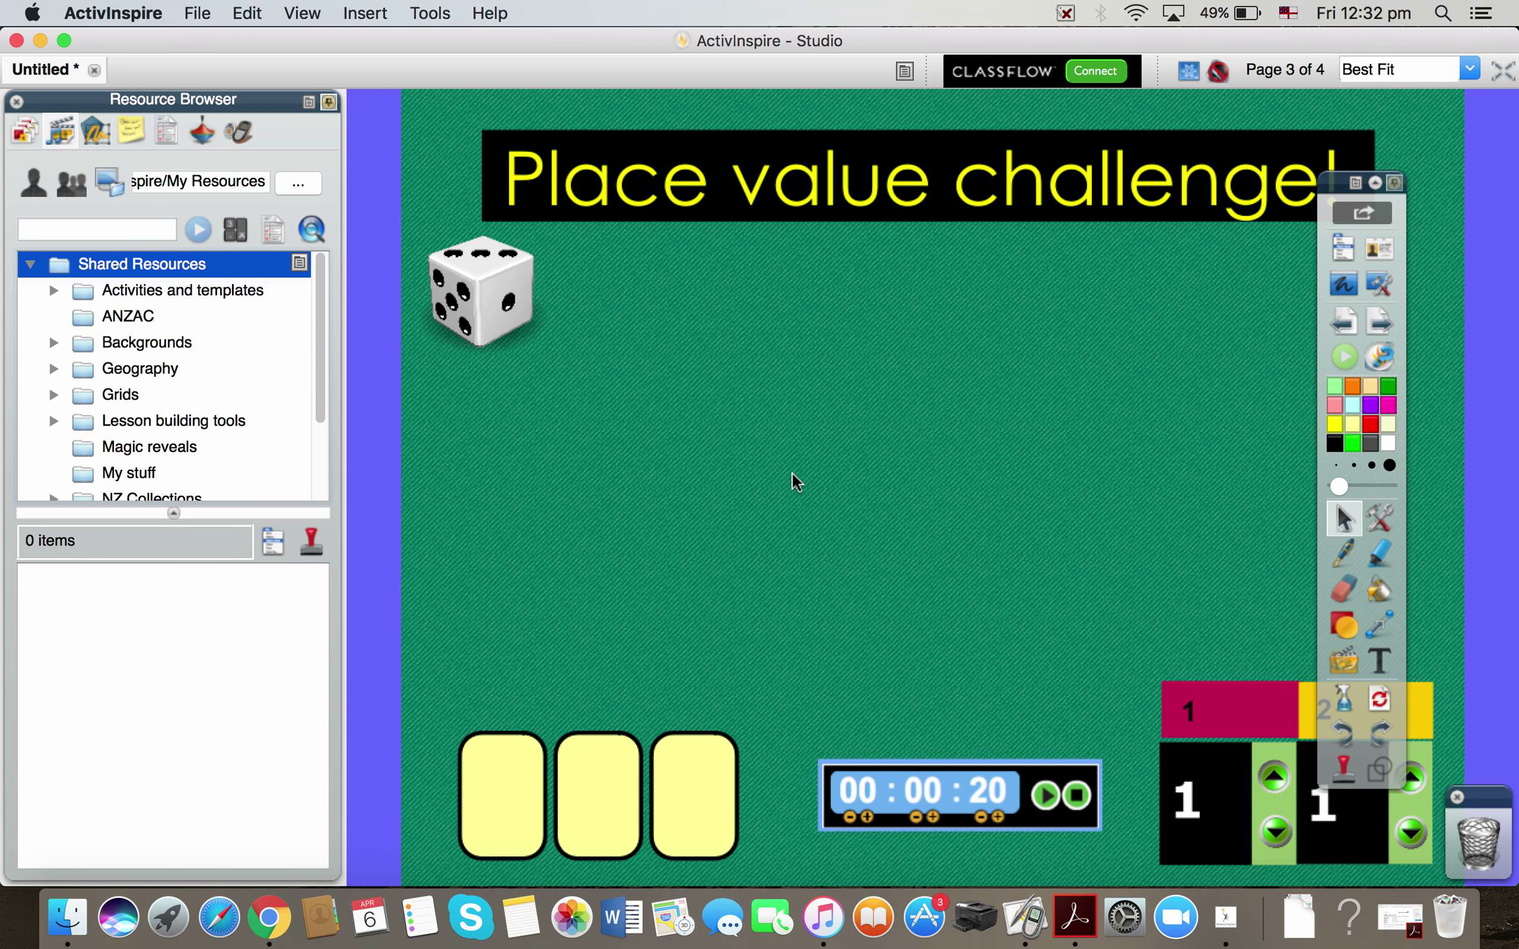
# Save the die with its action as a resource in the My stuff folder.
pyautogui.click(132, 475)
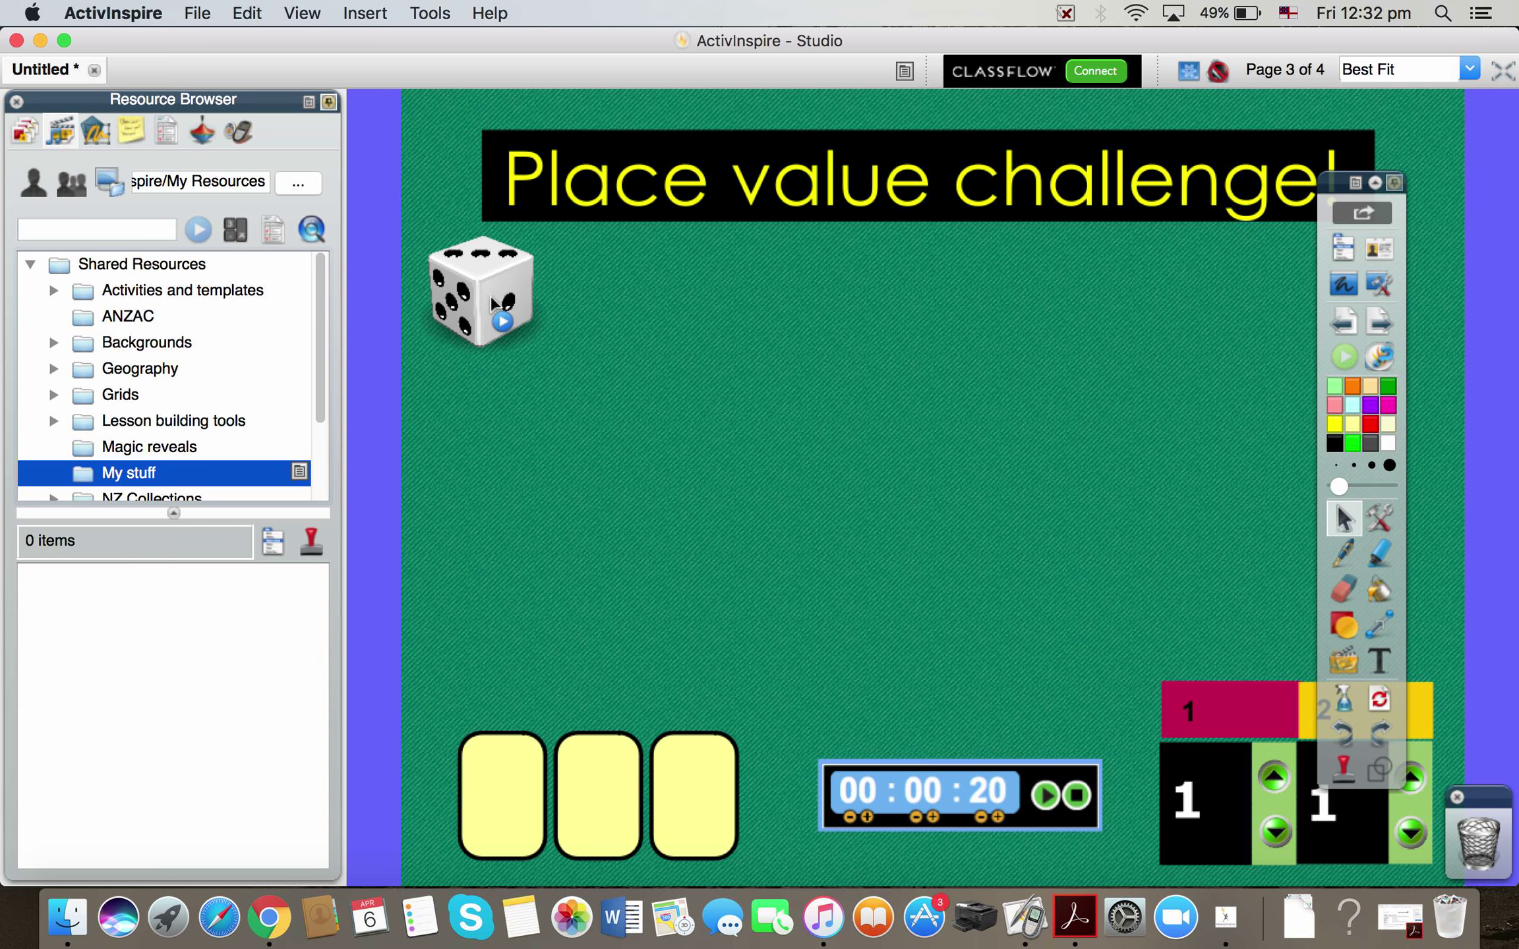
pyautogui.moveTo(496, 316); pyautogui.dragTo(255, 691)
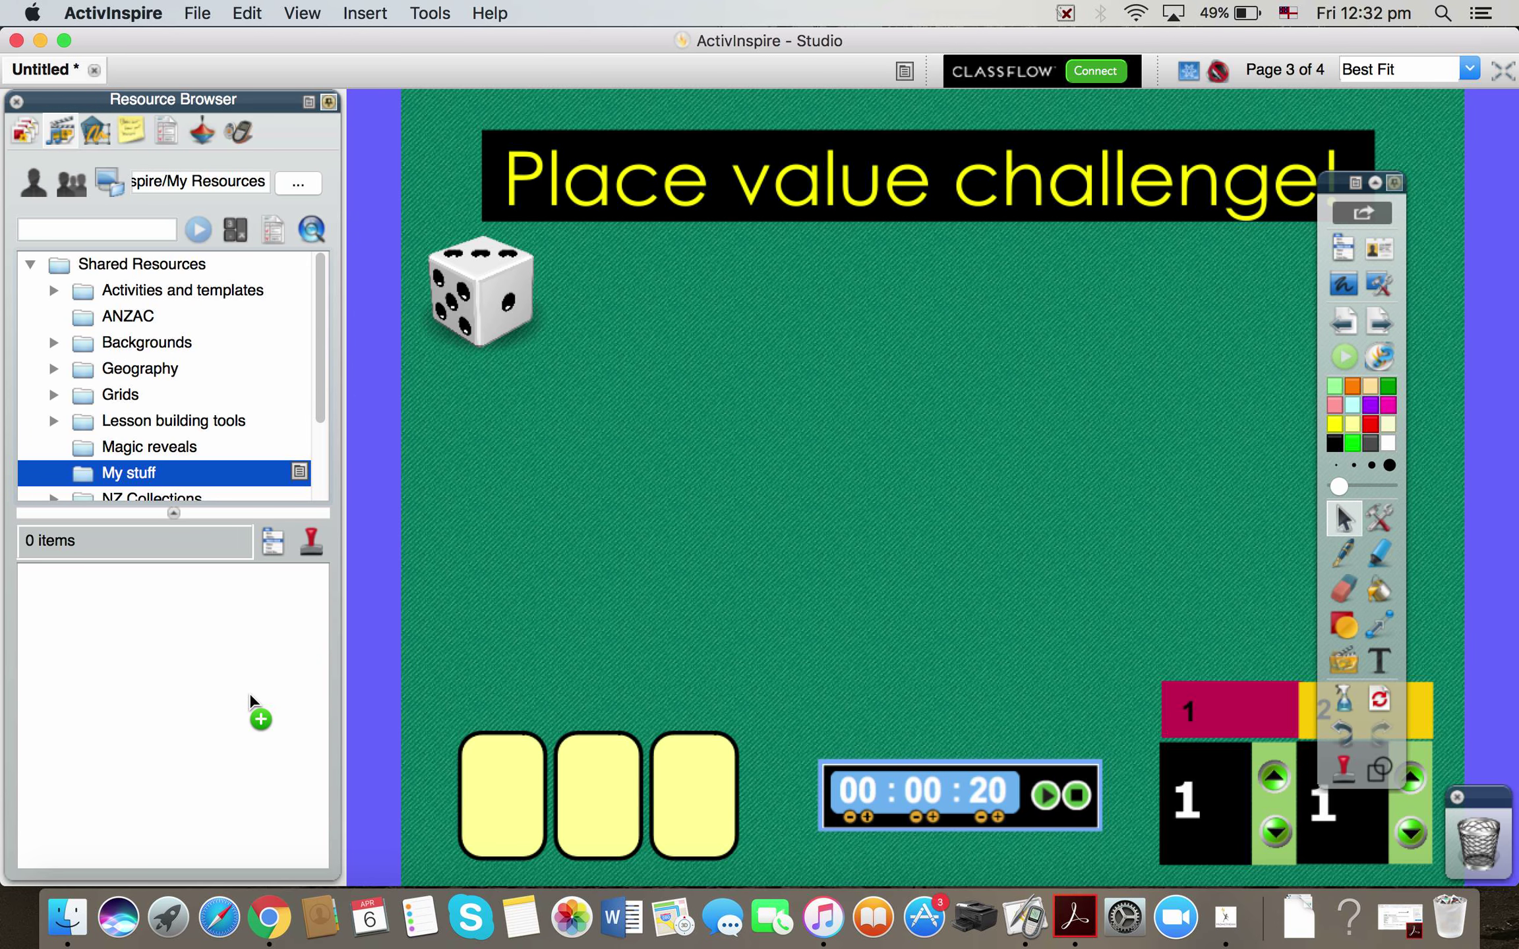
pyautogui.moveTo(249, 692); pyautogui.dragTo(250, 693)
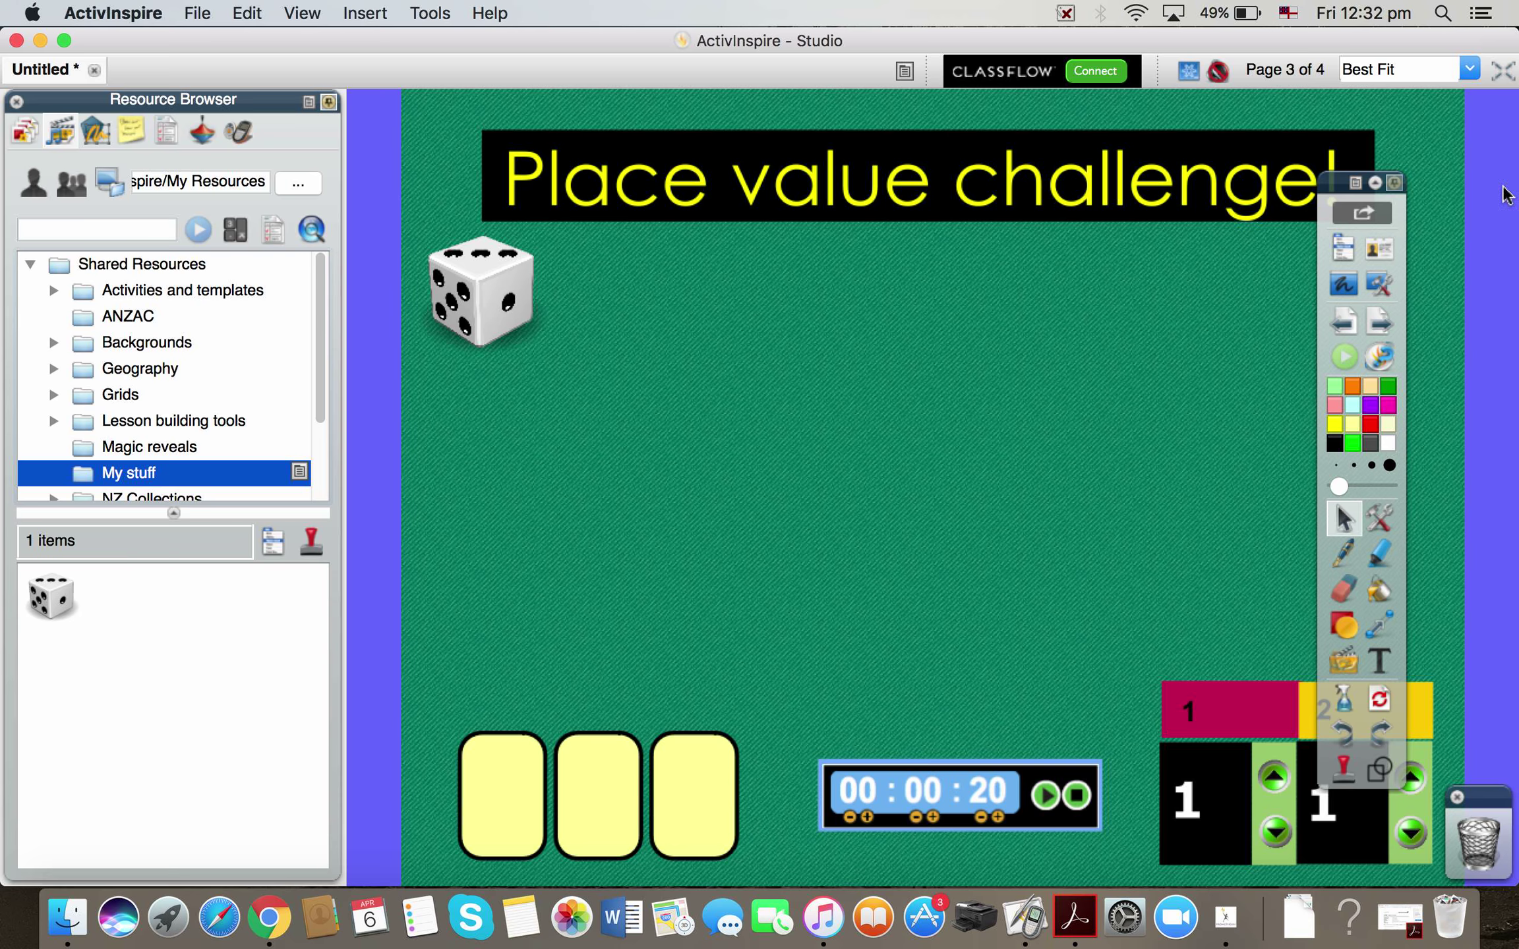
# Go to blank page 4 and place three copies of the saved die from My stuff on it.
pyautogui.click(1388, 324)
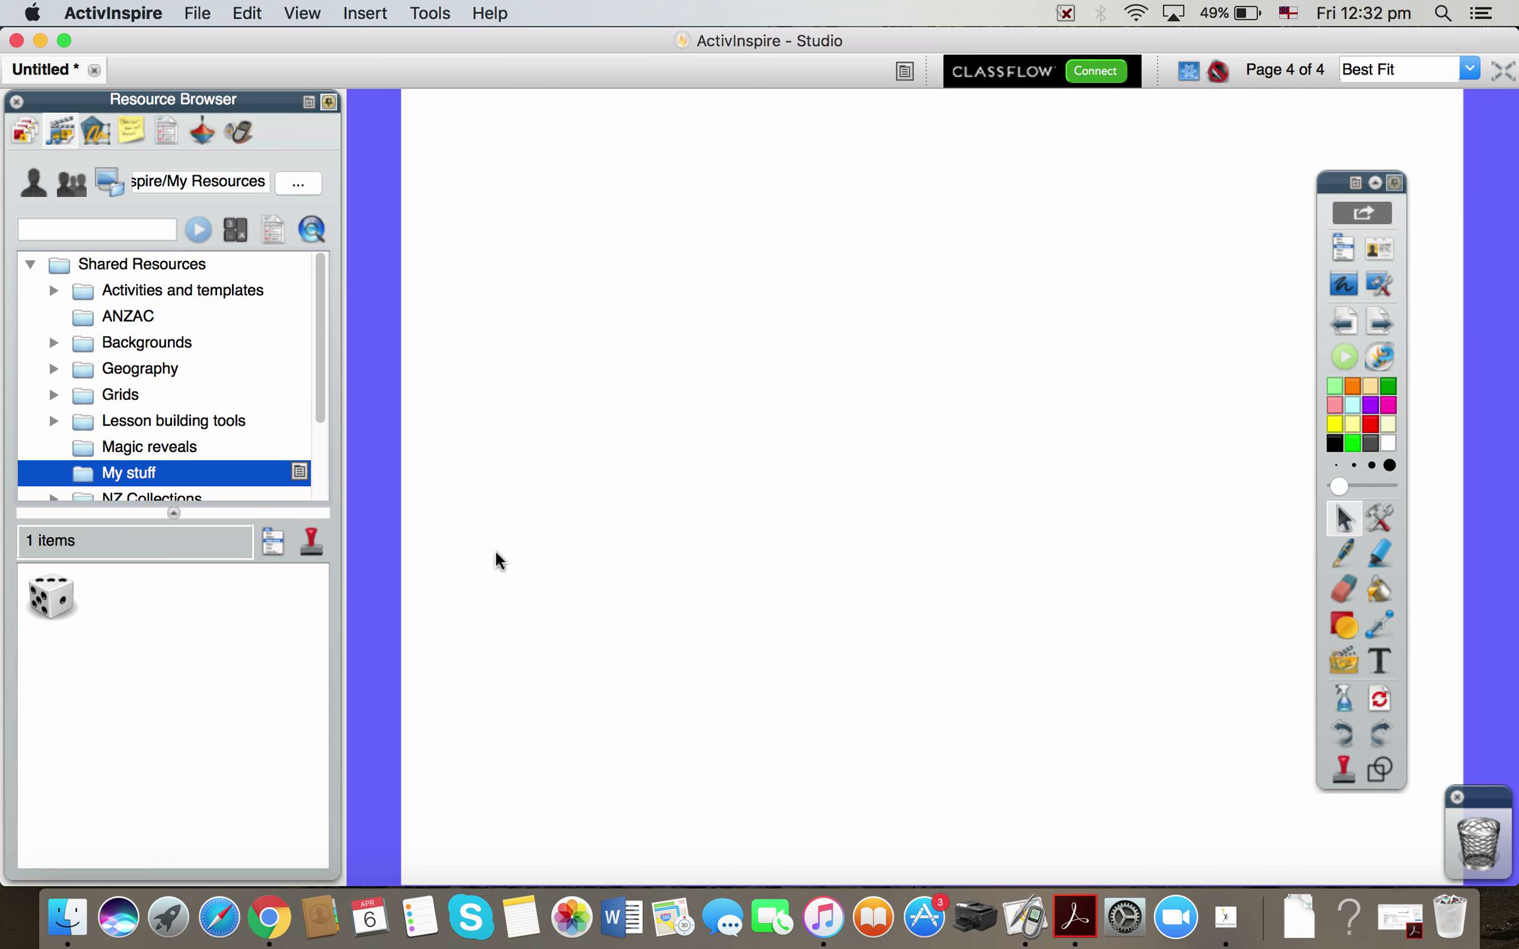
pyautogui.moveTo(53, 603); pyautogui.dragTo(581, 786)
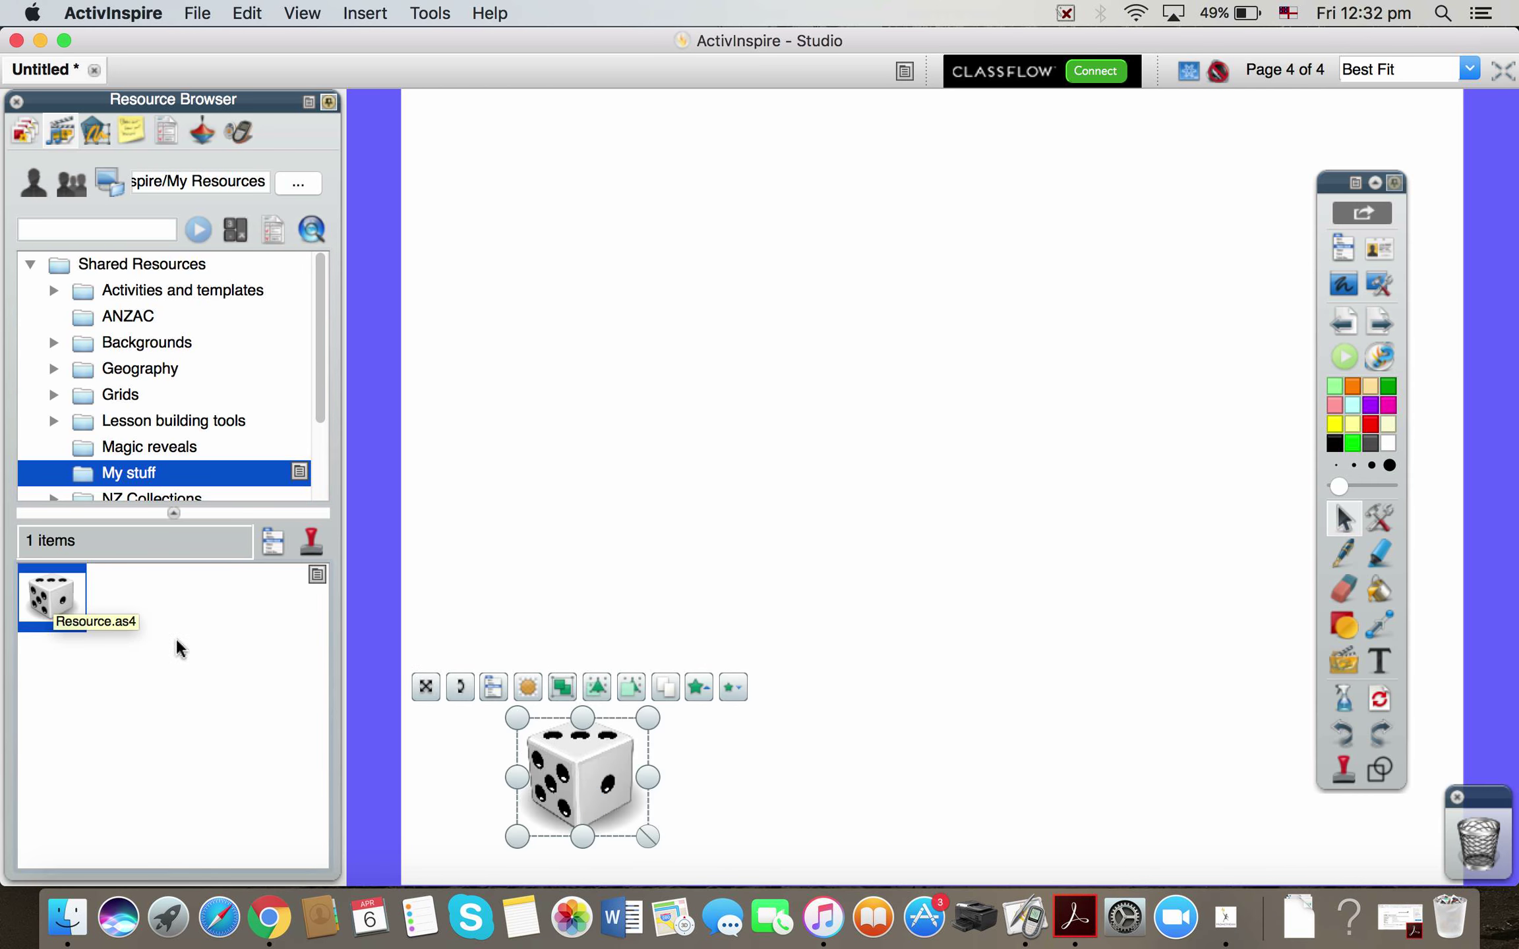
pyautogui.moveTo(53, 600); pyautogui.dragTo(762, 550)
pyautogui.moveTo(53, 599); pyautogui.dragTo(832, 280)
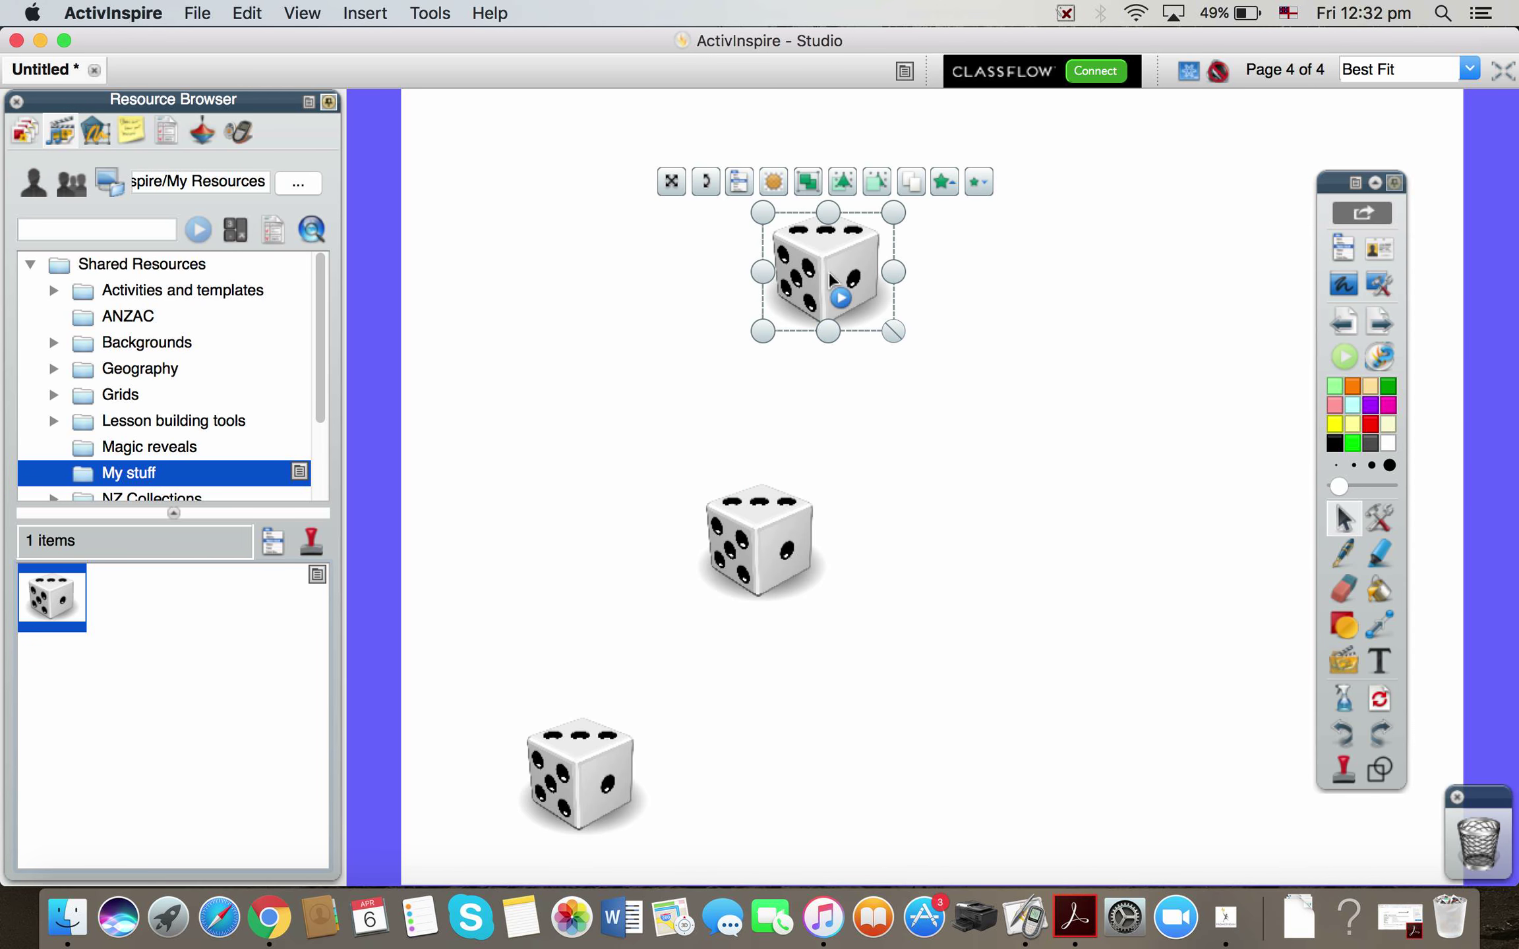
pyautogui.click(1048, 508)
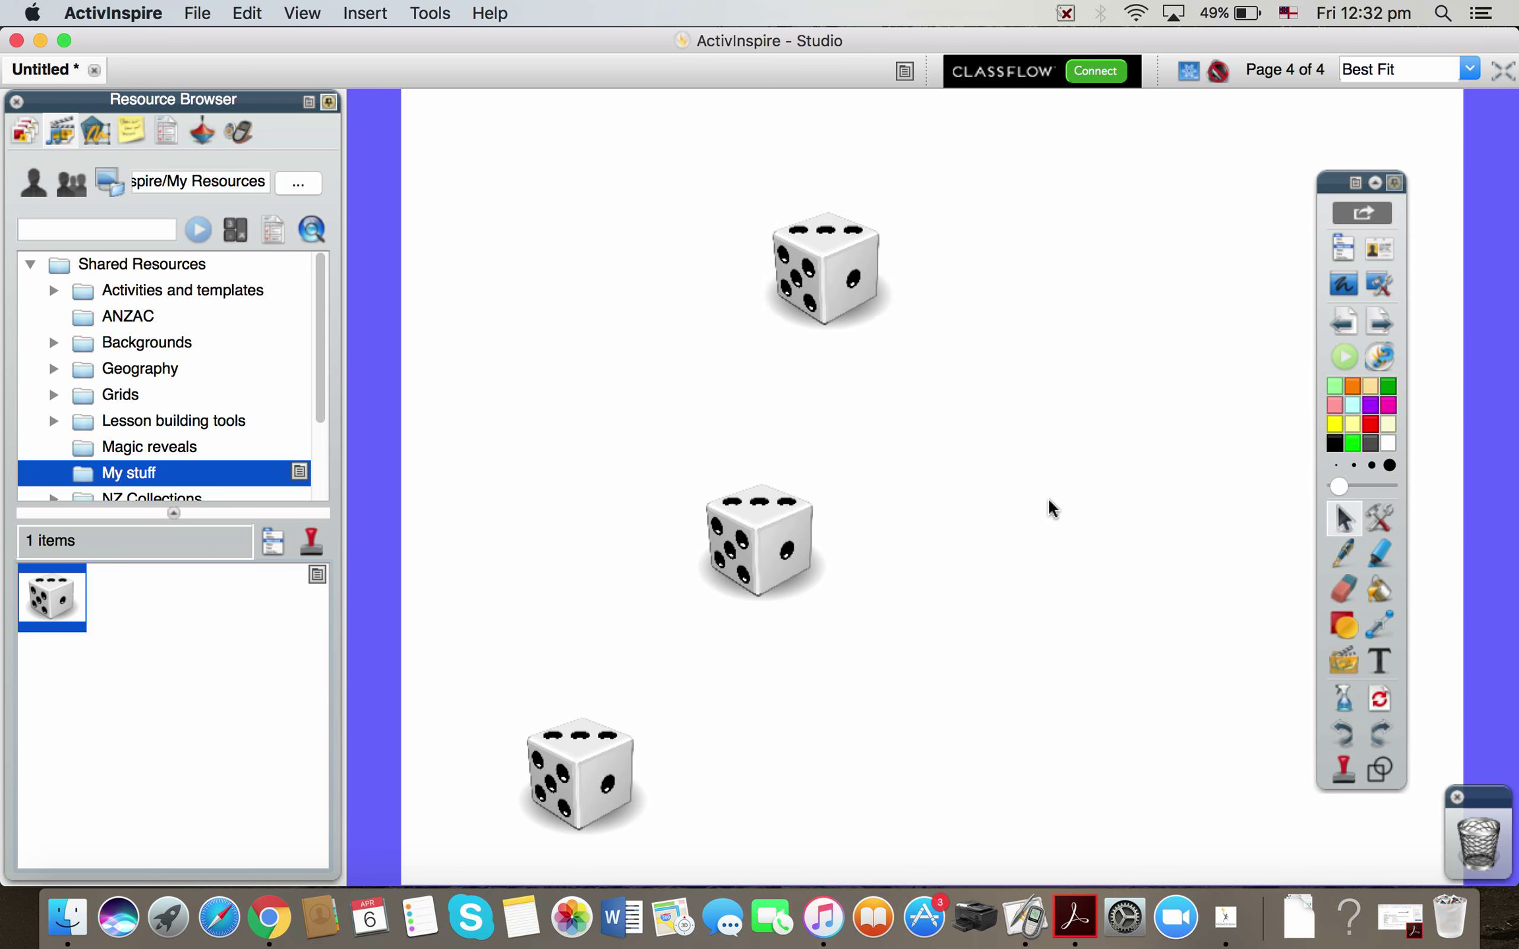
# Test the uppermost die copy on page 4 by launching the Dice Roller from it, and close the roller.
pyautogui.click(819, 285)
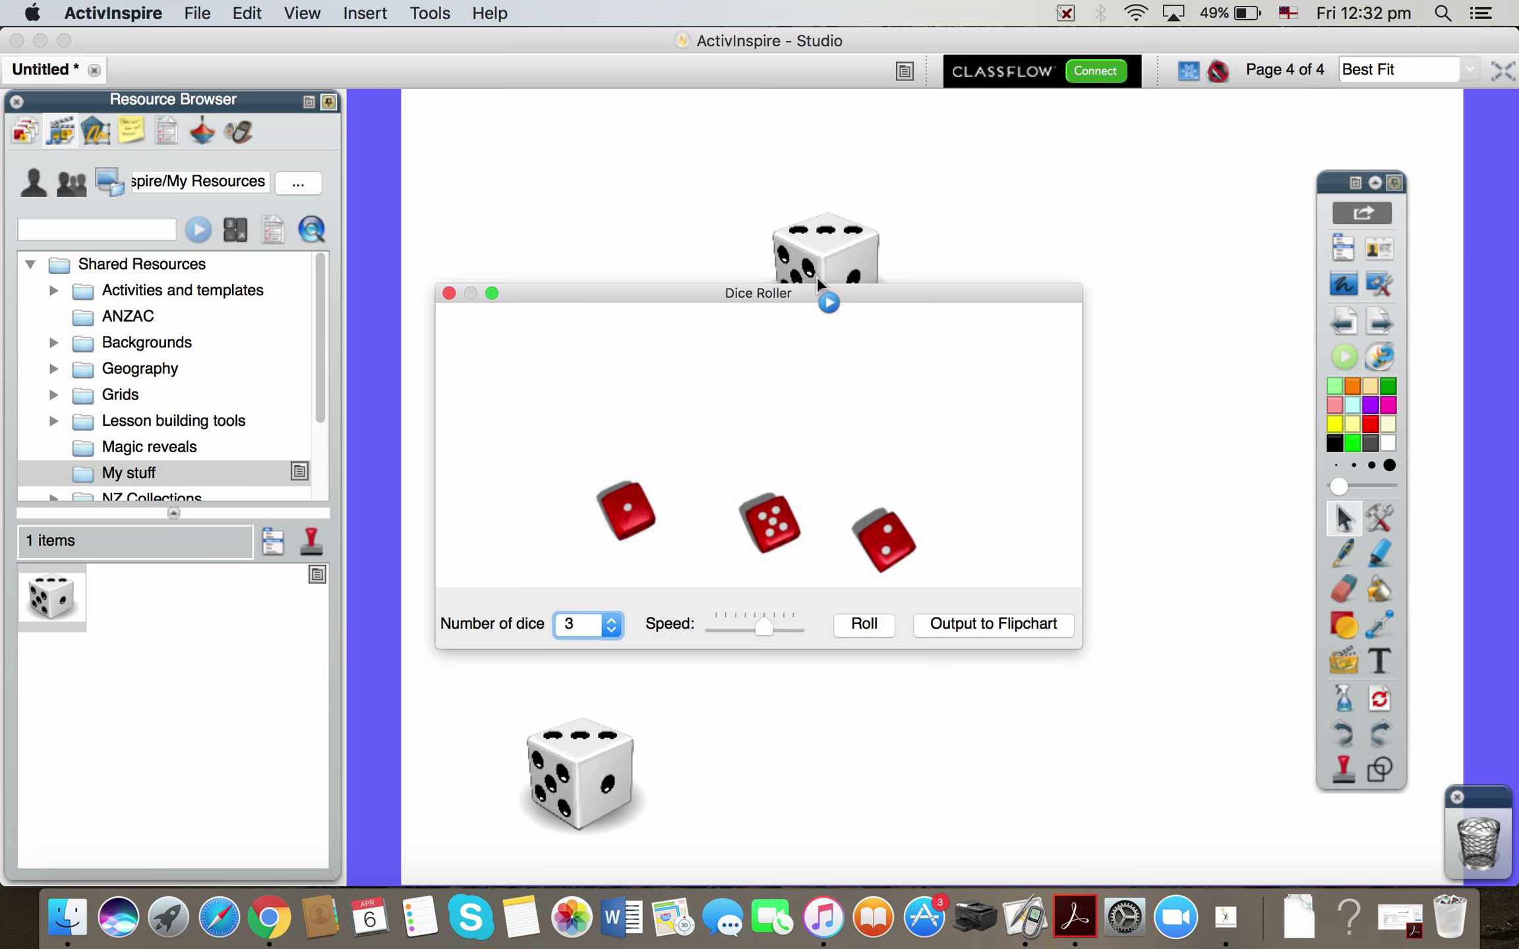
pyautogui.click(449, 292)
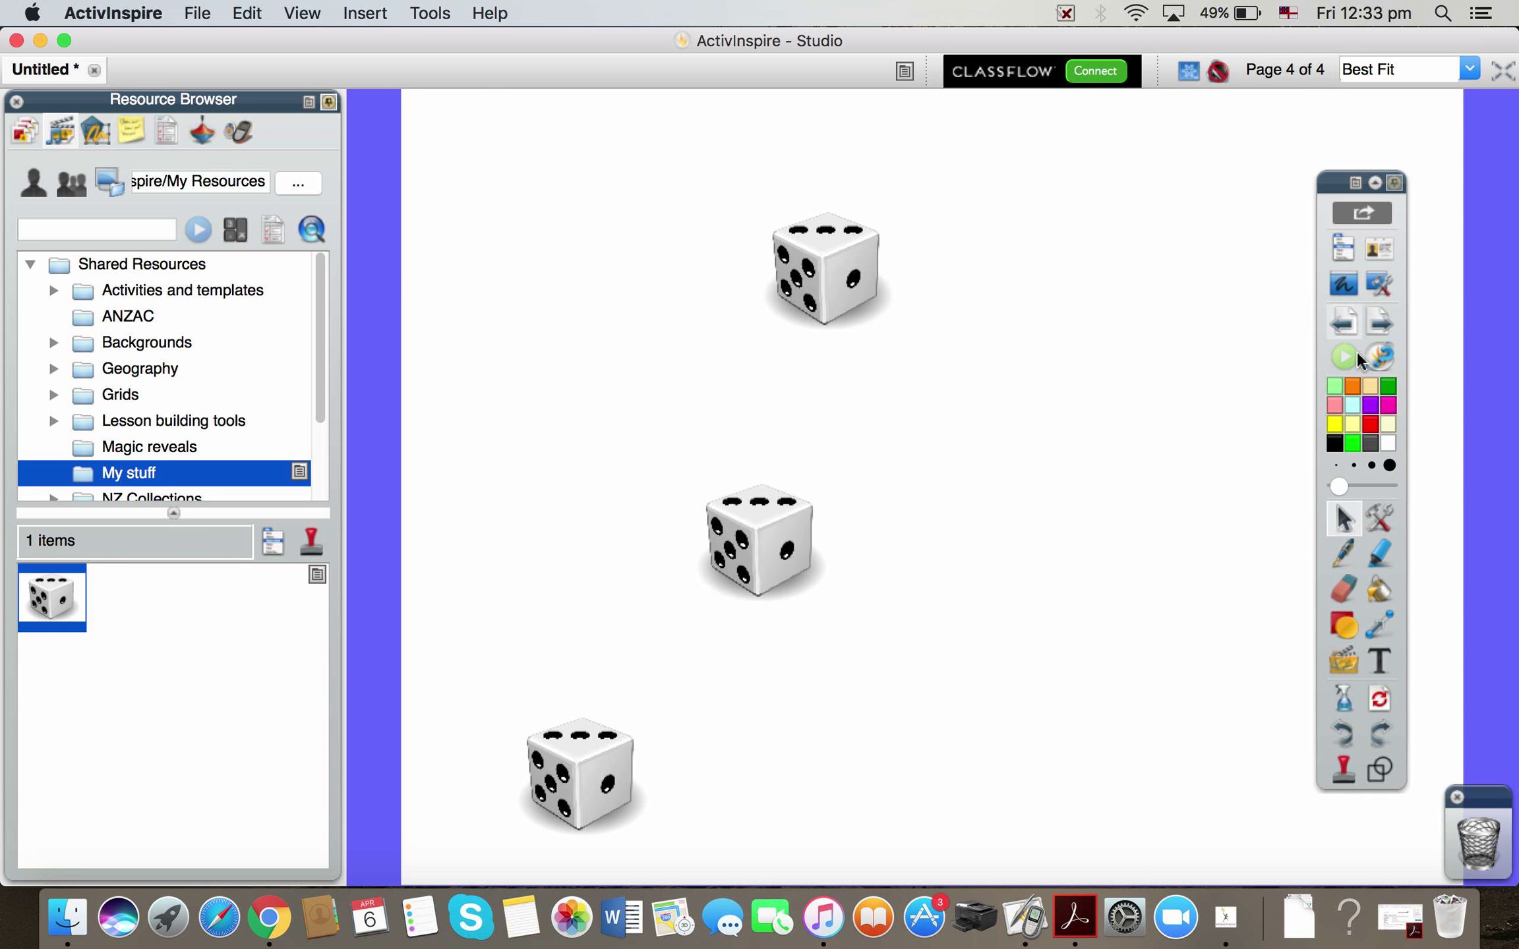
# Go back to page 3 and draw a purple freehand scribble with the Pen in the middle of the page.
pyautogui.click(1351, 331)
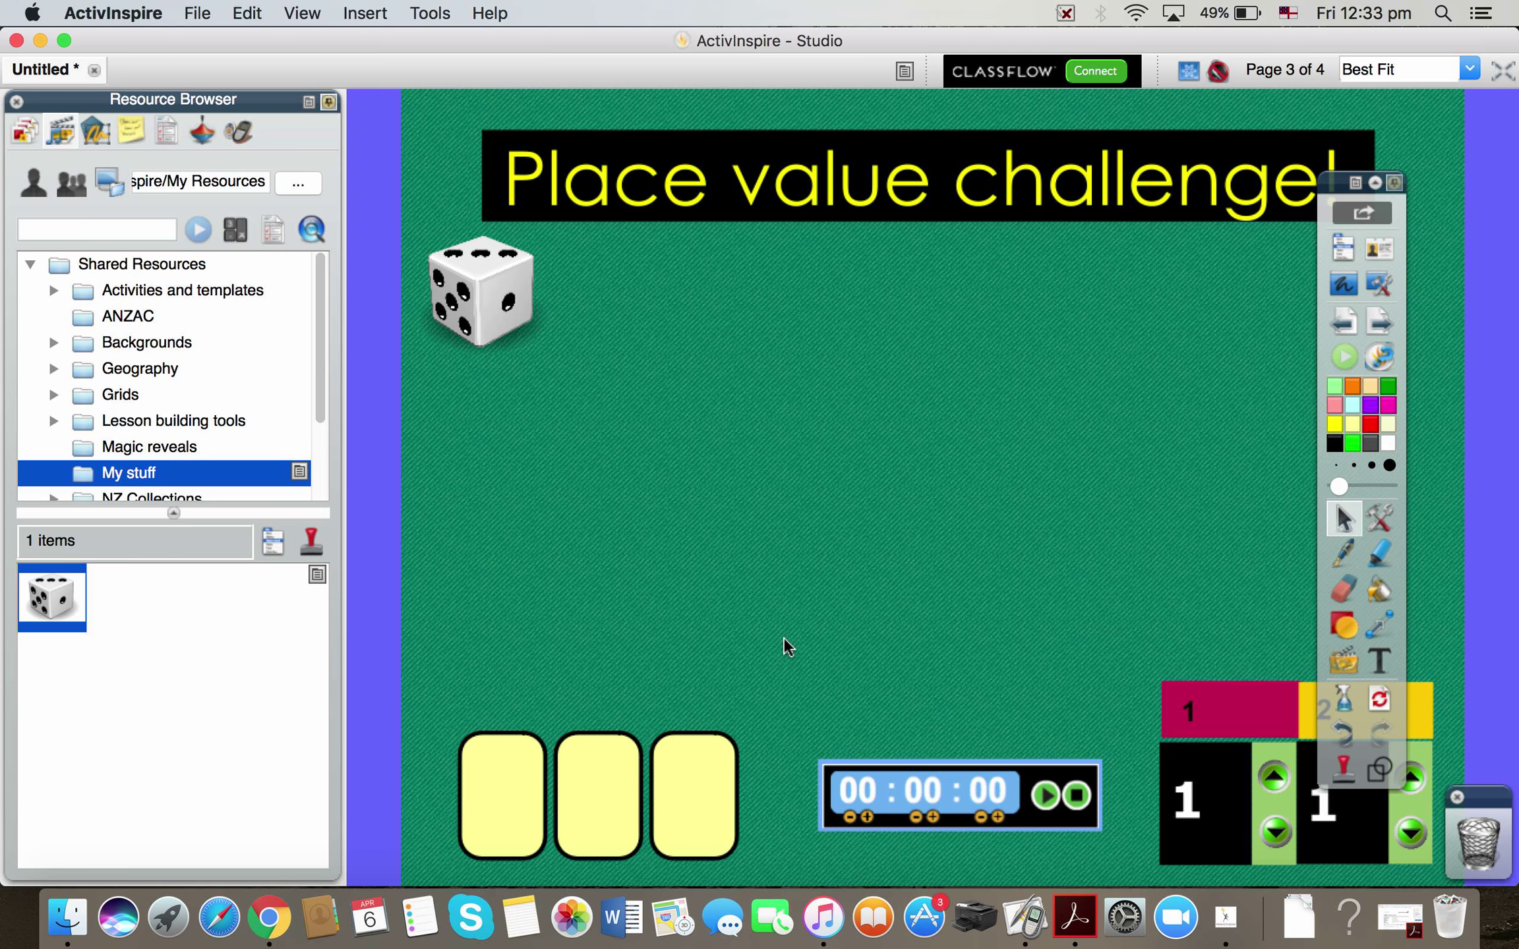
pyautogui.click(1340, 556)
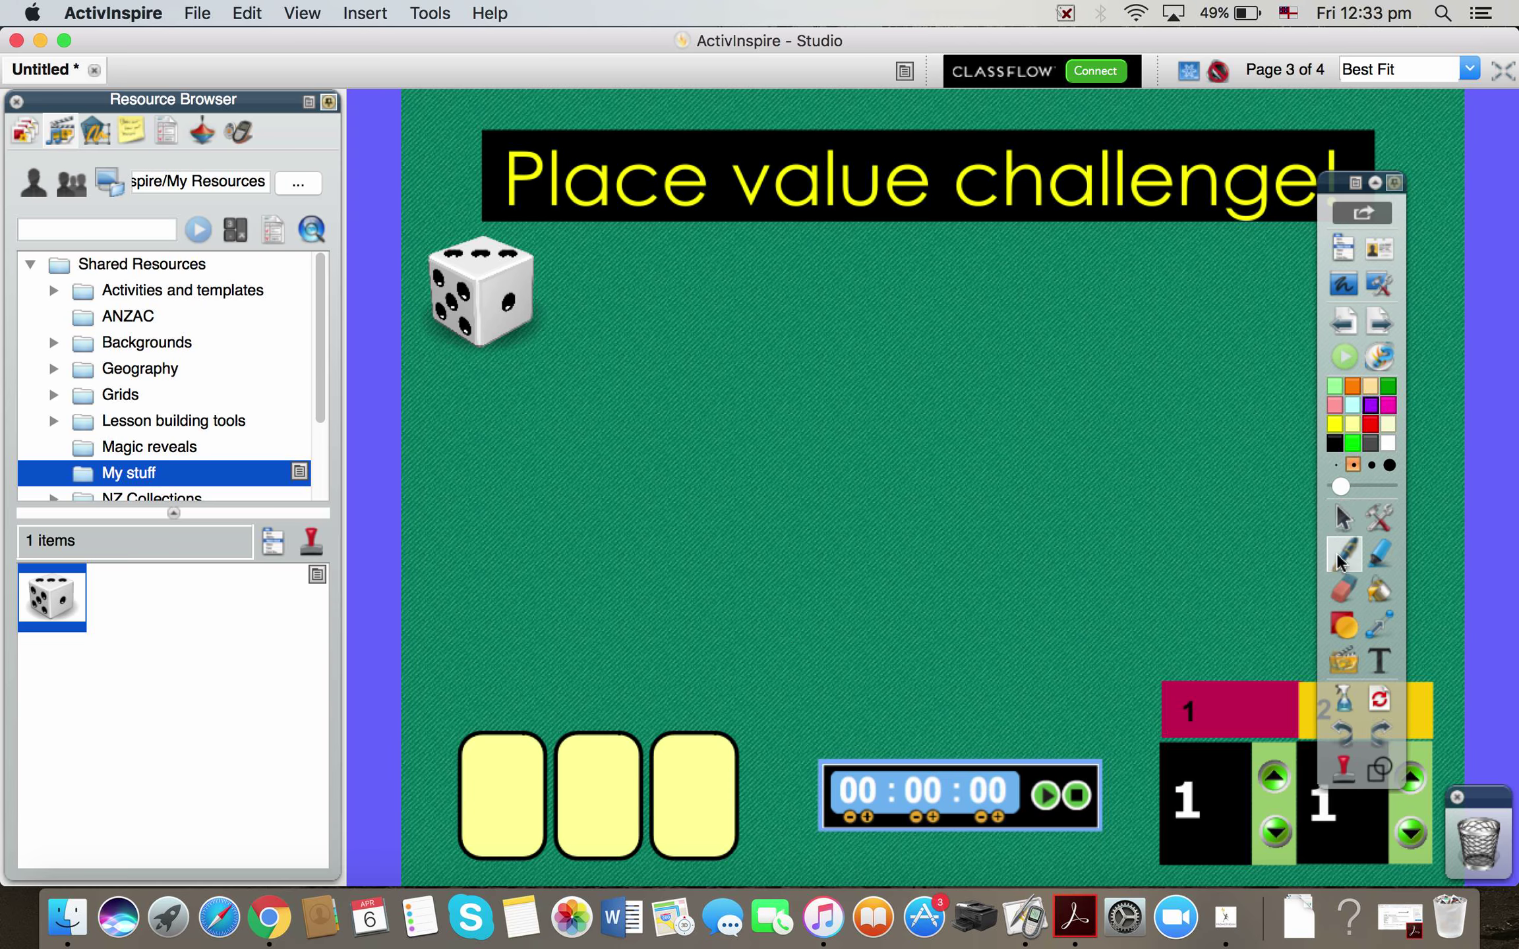
pyautogui.moveTo(855, 476)
pyautogui.mouseDown()
pyautogui.moveTo(1054, 522)
pyautogui.moveTo(975, 461)
pyautogui.moveTo(968, 513)
pyautogui.moveTo(984, 534)
pyautogui.mouseUp()
# Select the purple scribble and assign the Eraser action to it, applying the change.
pyautogui.click(1343, 519)
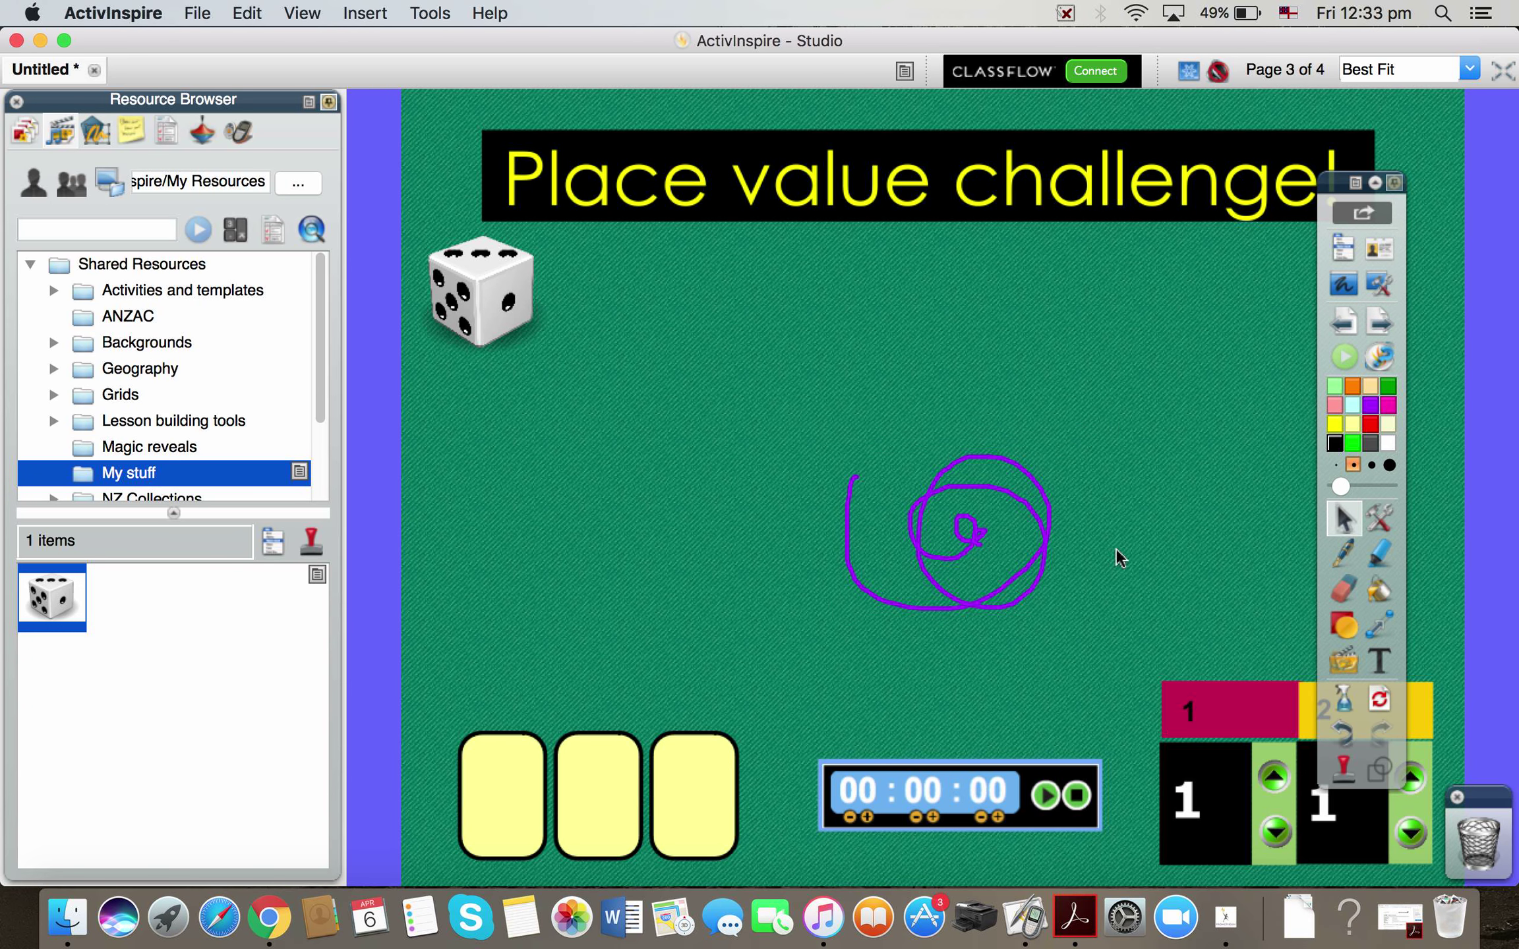
pyautogui.click(1047, 542)
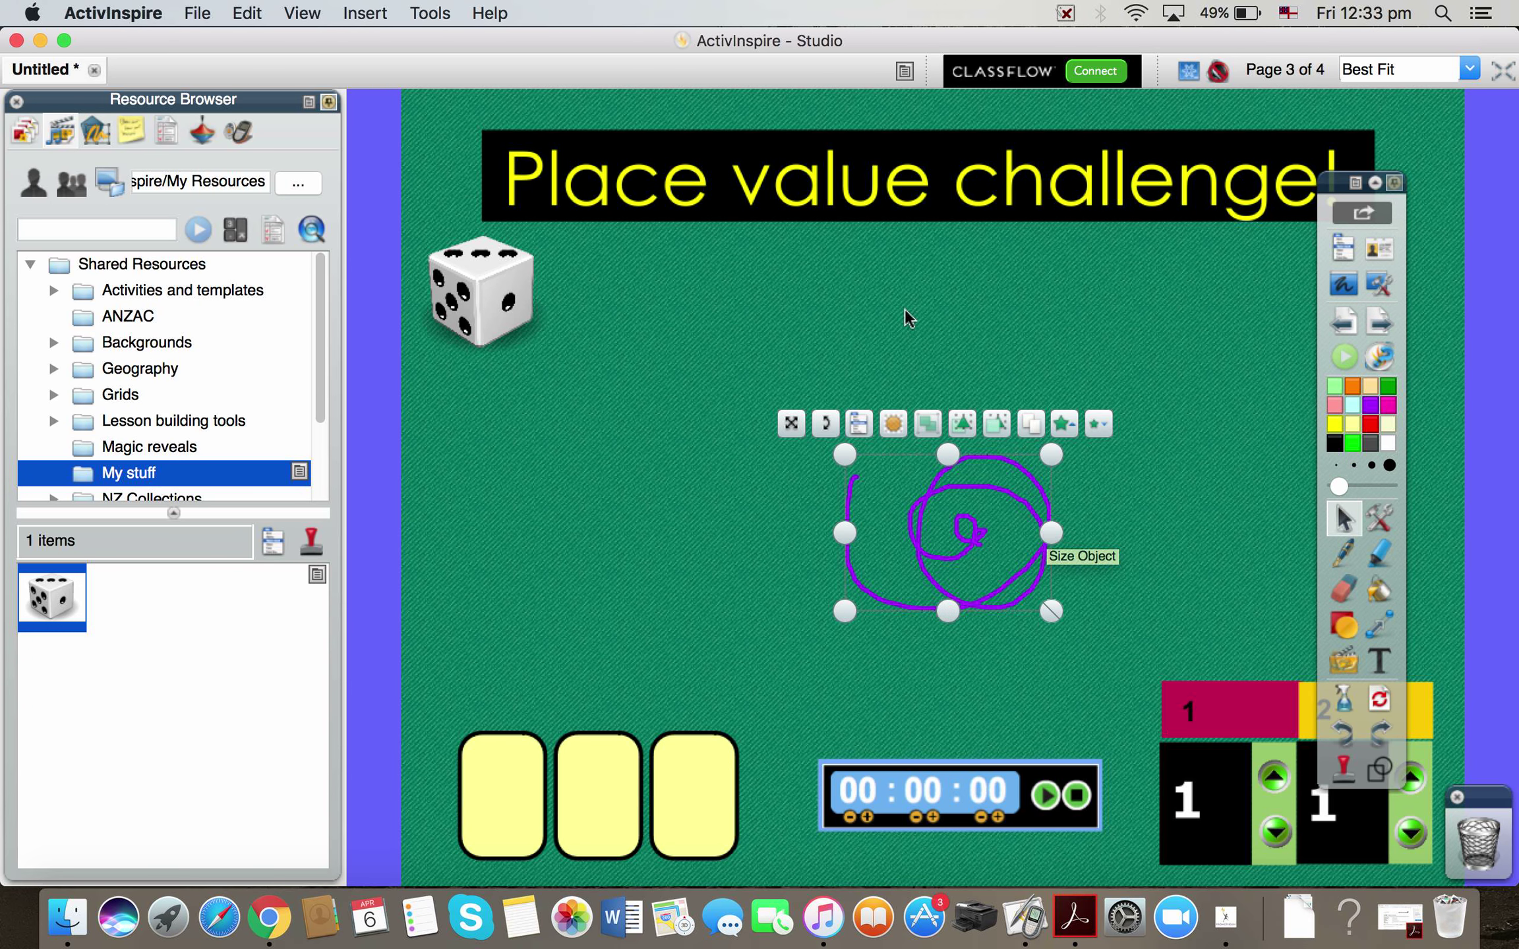
pyautogui.click(202, 131)
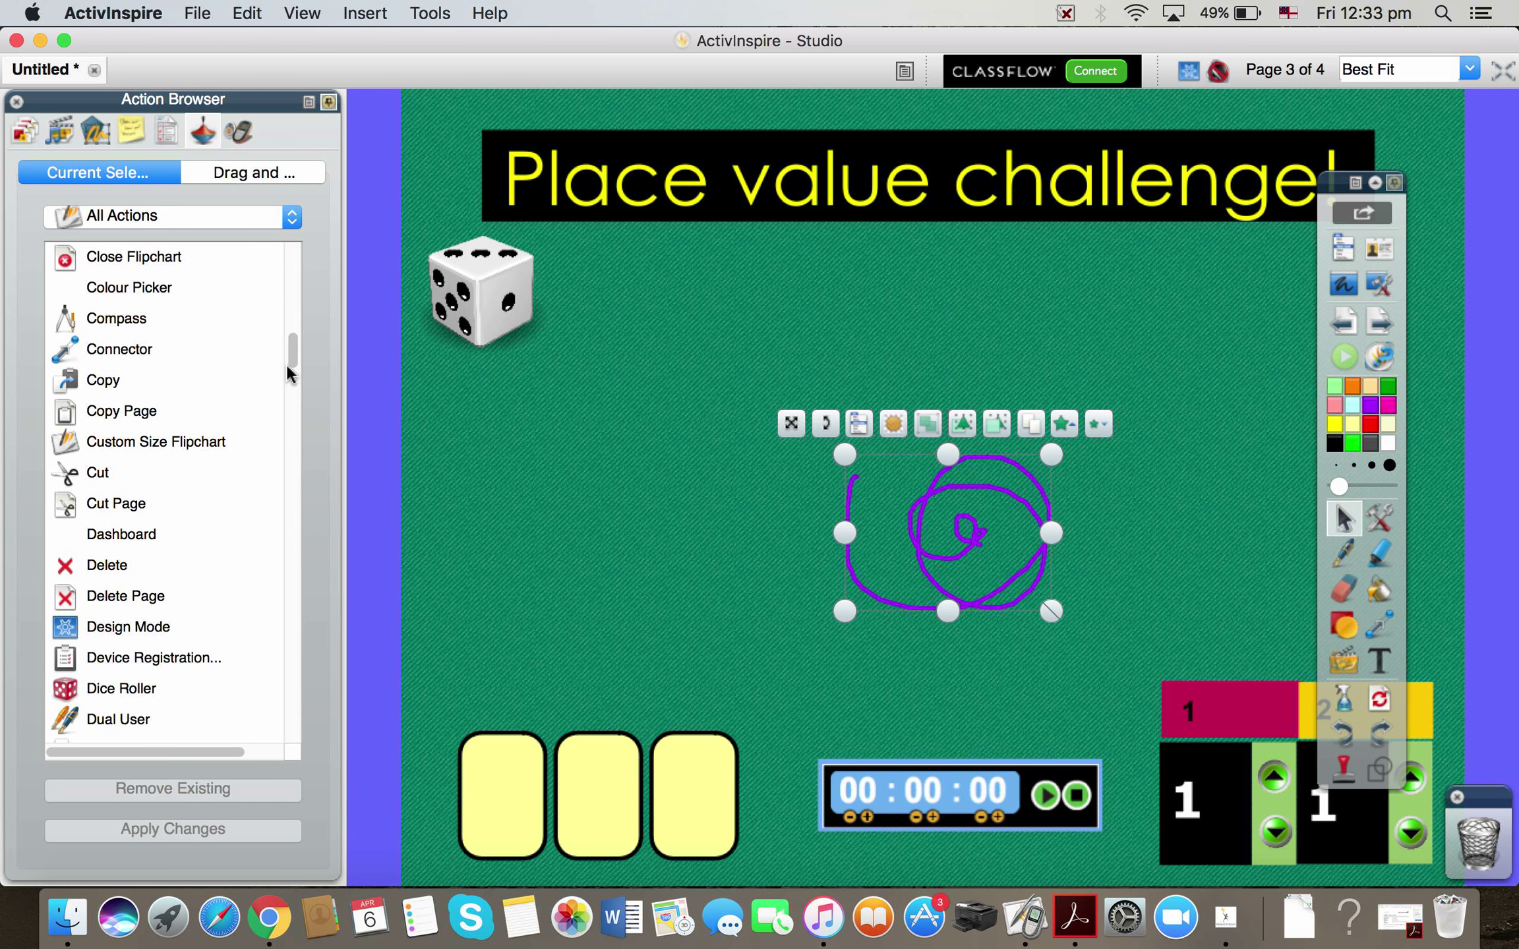
pyautogui.moveTo(292, 349); pyautogui.dragTo(294, 390)
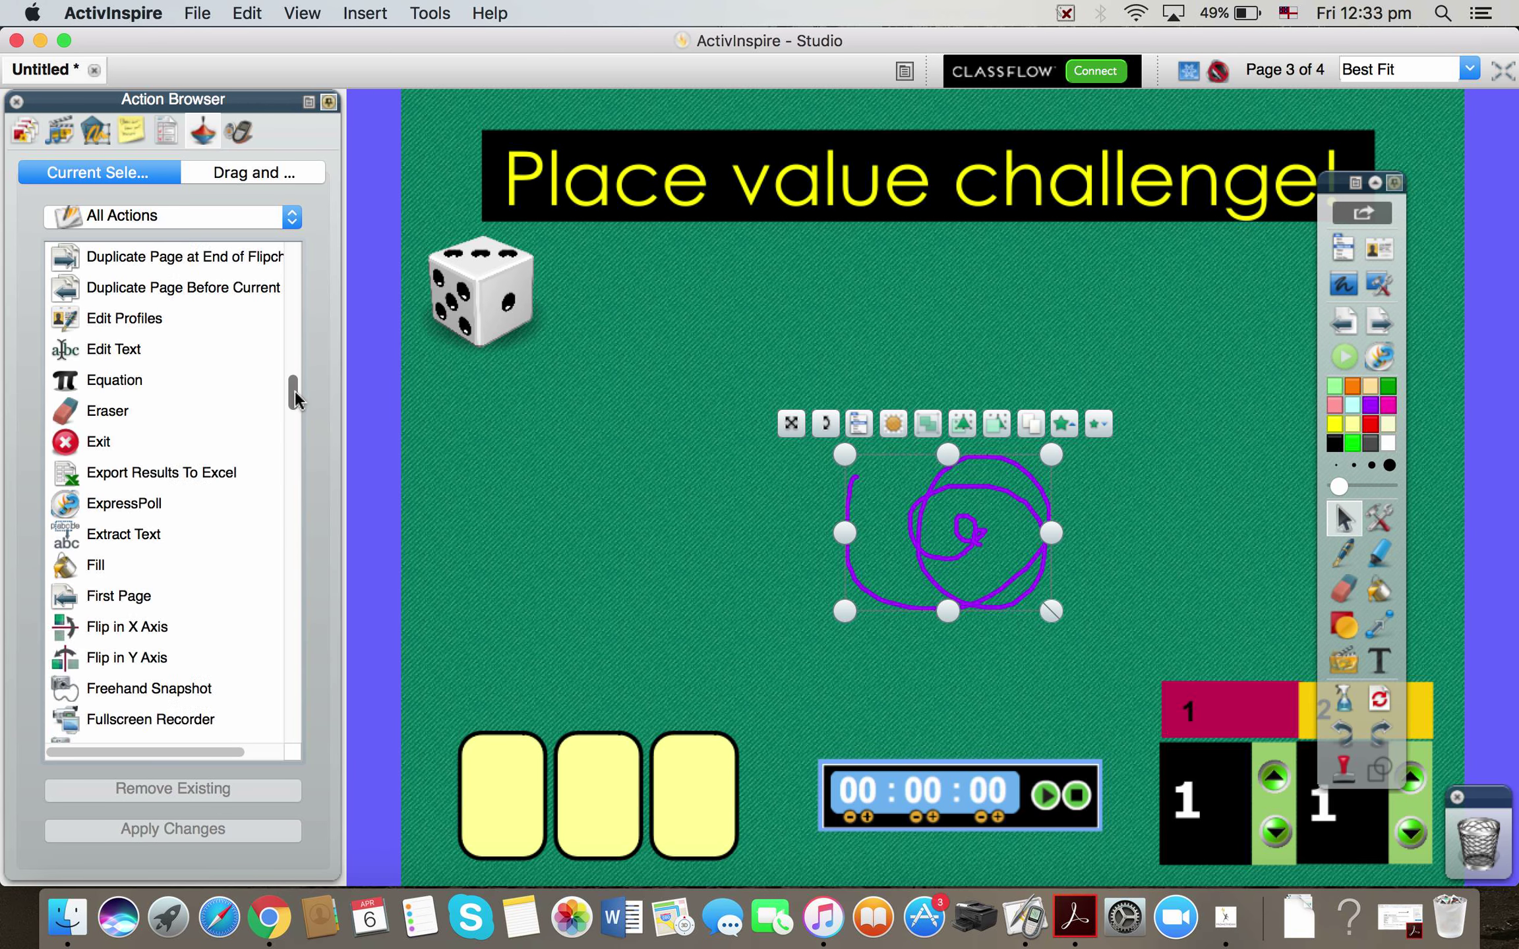
pyautogui.click(121, 416)
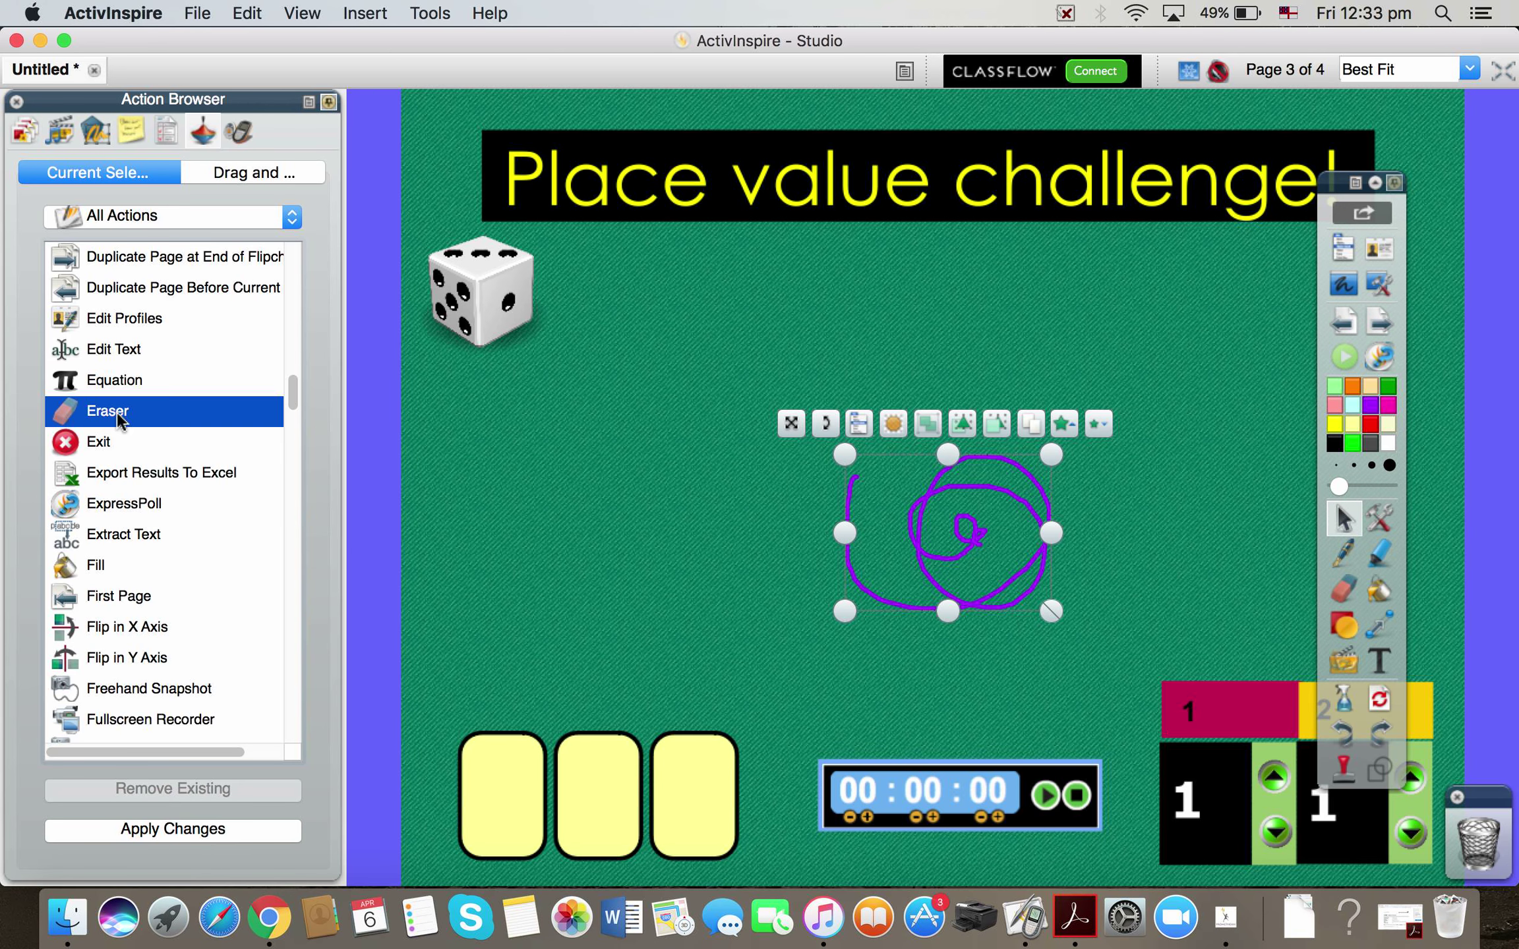
pyautogui.click(204, 831)
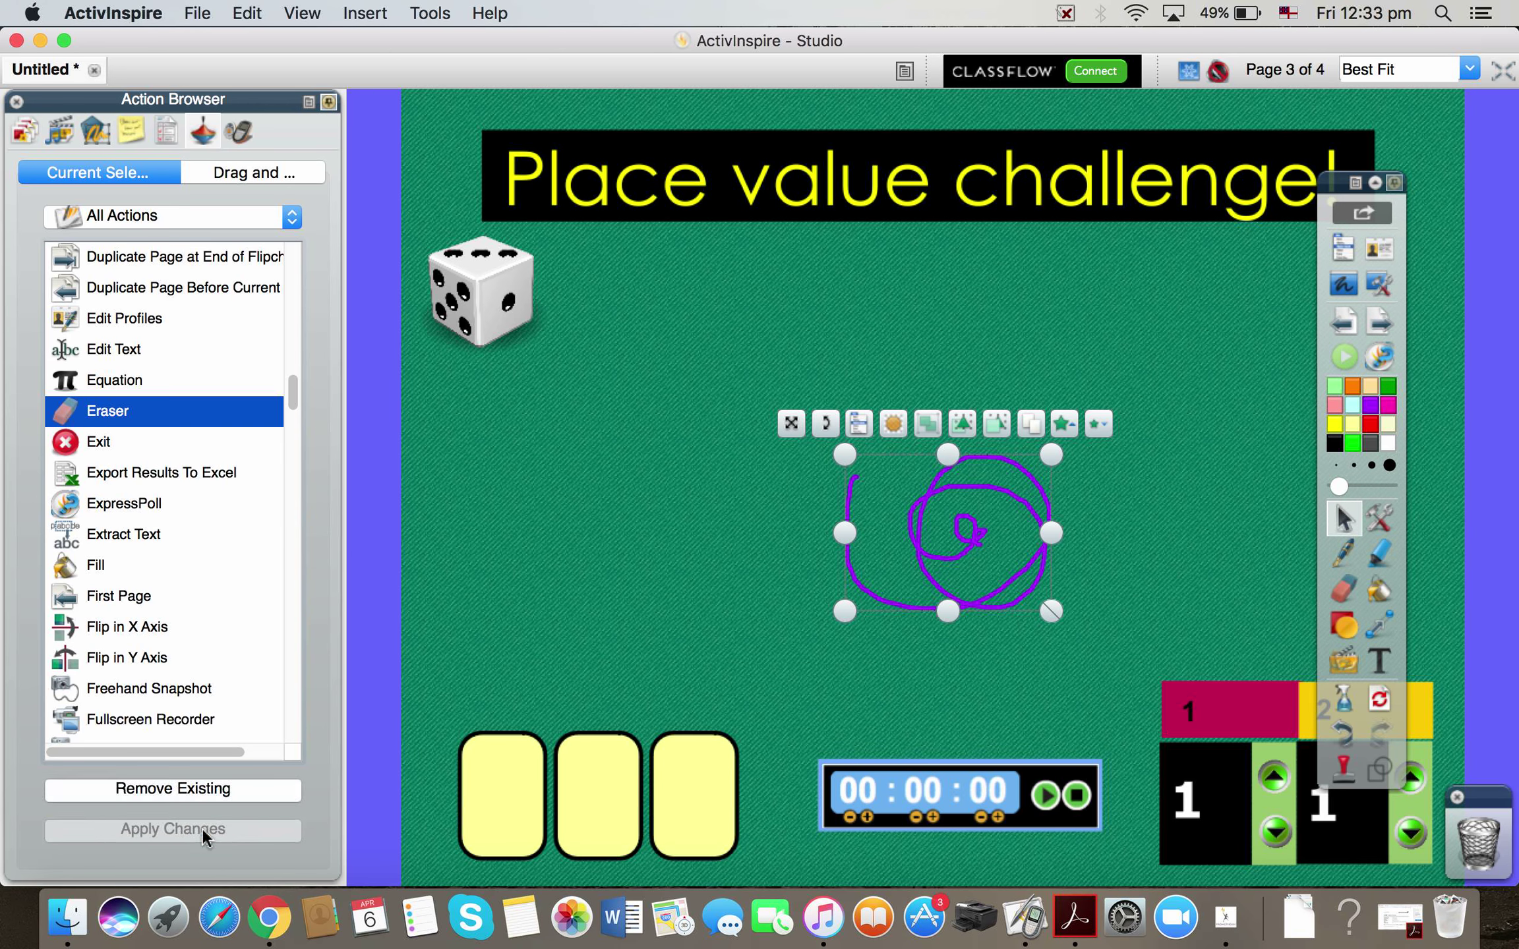
# Trigger the scribble's Eraser action, dismiss the printer cartridge notice and erase most of the scribble.
pyautogui.click(921, 560)
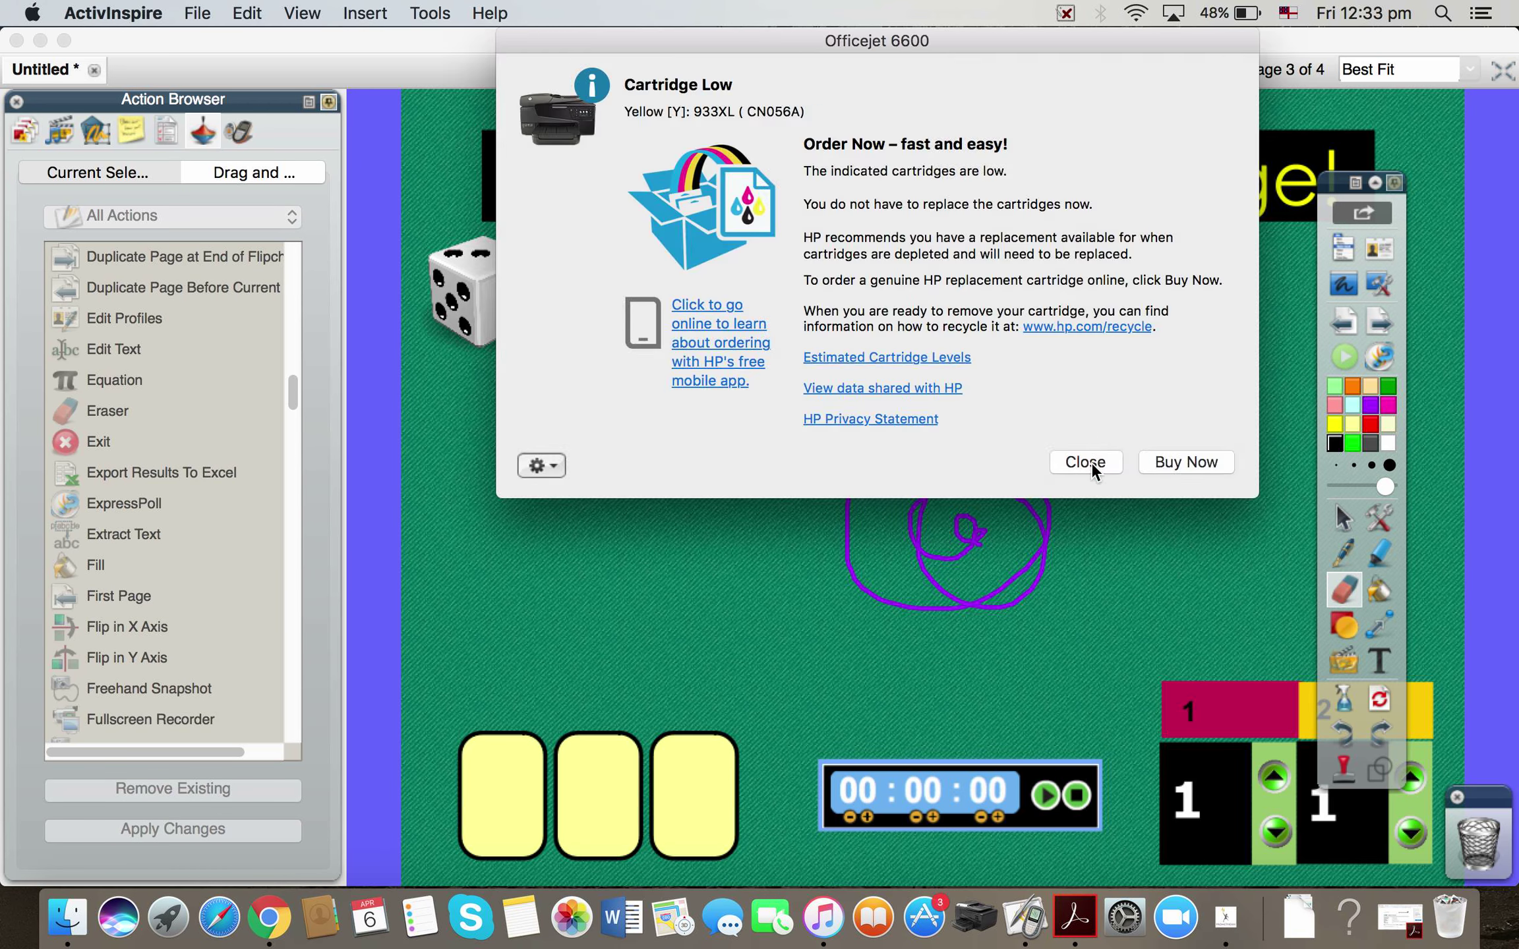
pyautogui.click(1089, 463)
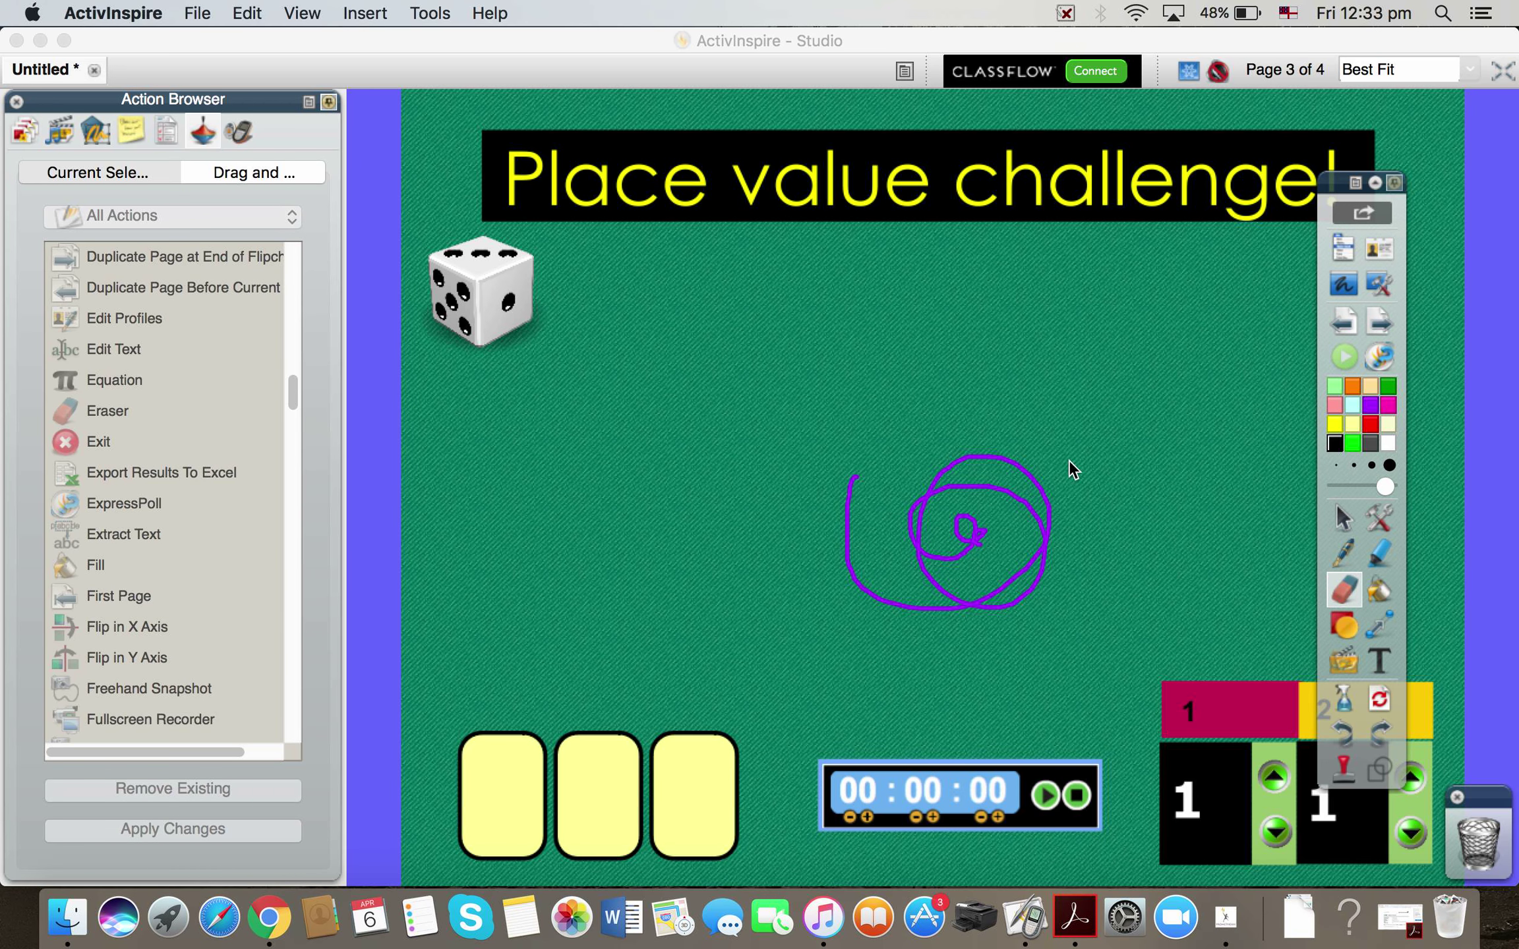
pyautogui.click(1040, 527)
pyautogui.moveTo(1040, 528)
pyautogui.mouseDown()
pyautogui.moveTo(987, 434)
pyautogui.moveTo(1007, 508)
pyautogui.moveTo(831, 511)
pyautogui.moveTo(861, 570)
pyautogui.moveTo(848, 431)
pyautogui.mouseUp()
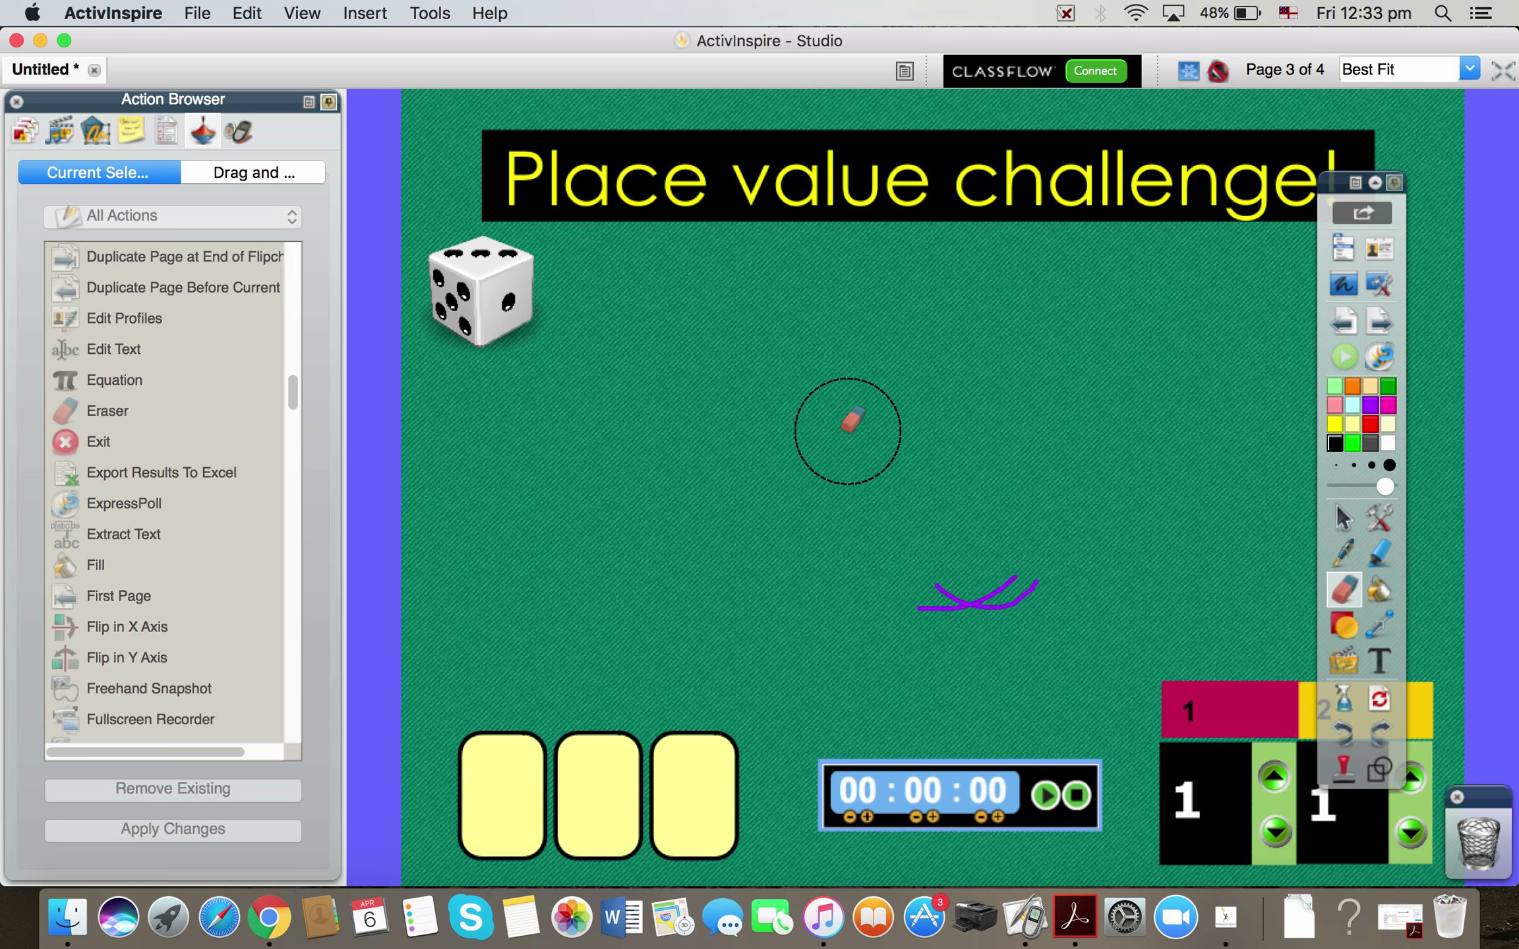
pyautogui.click(1227, 916)
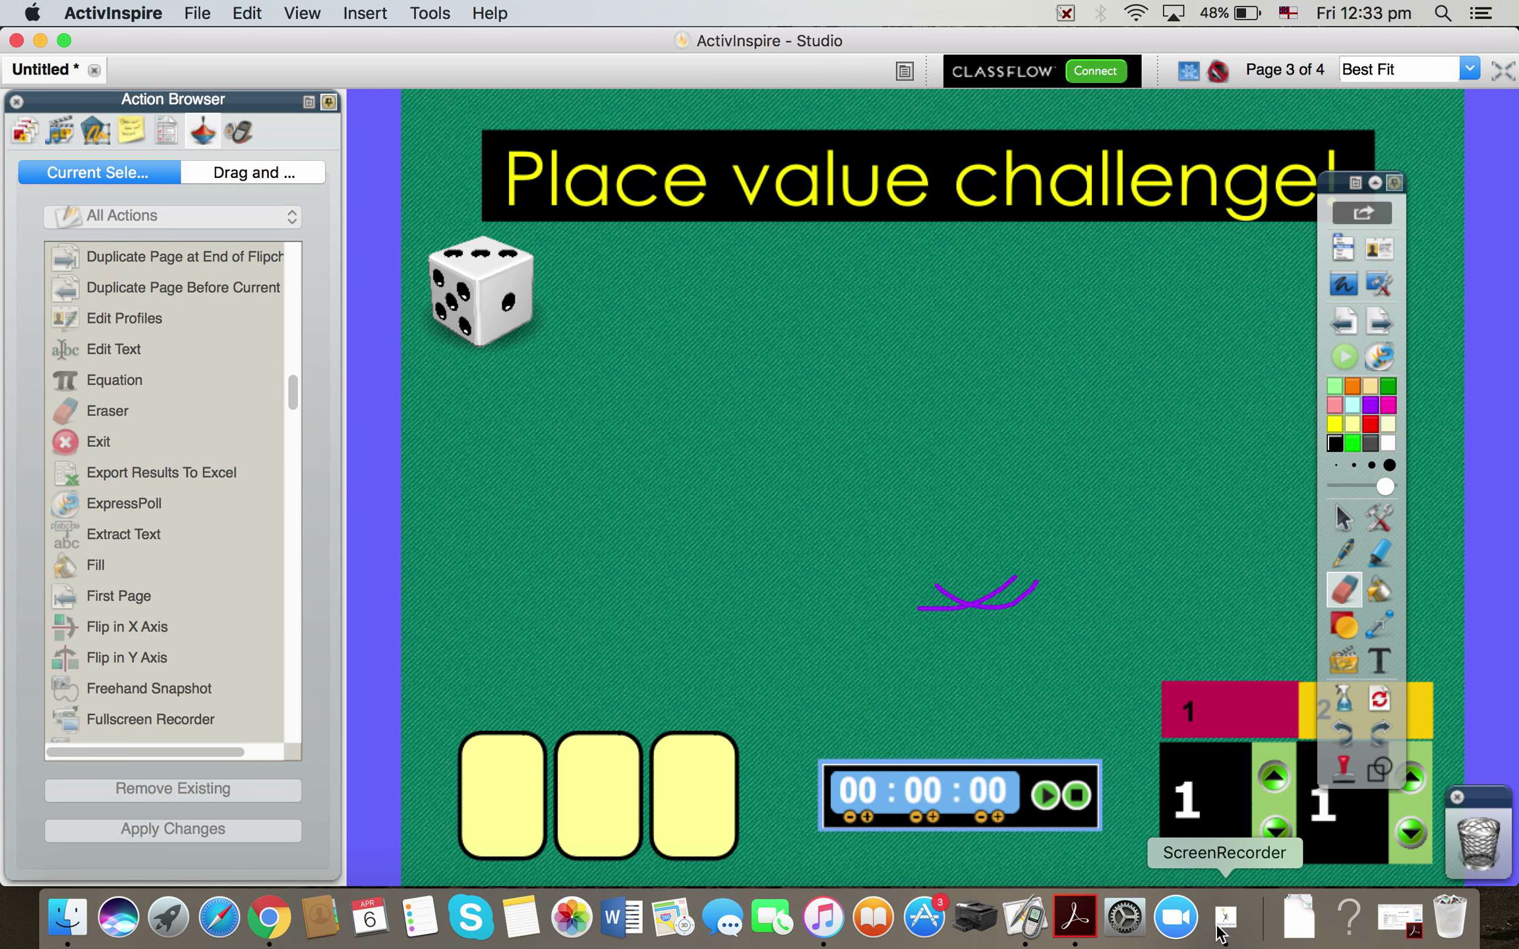